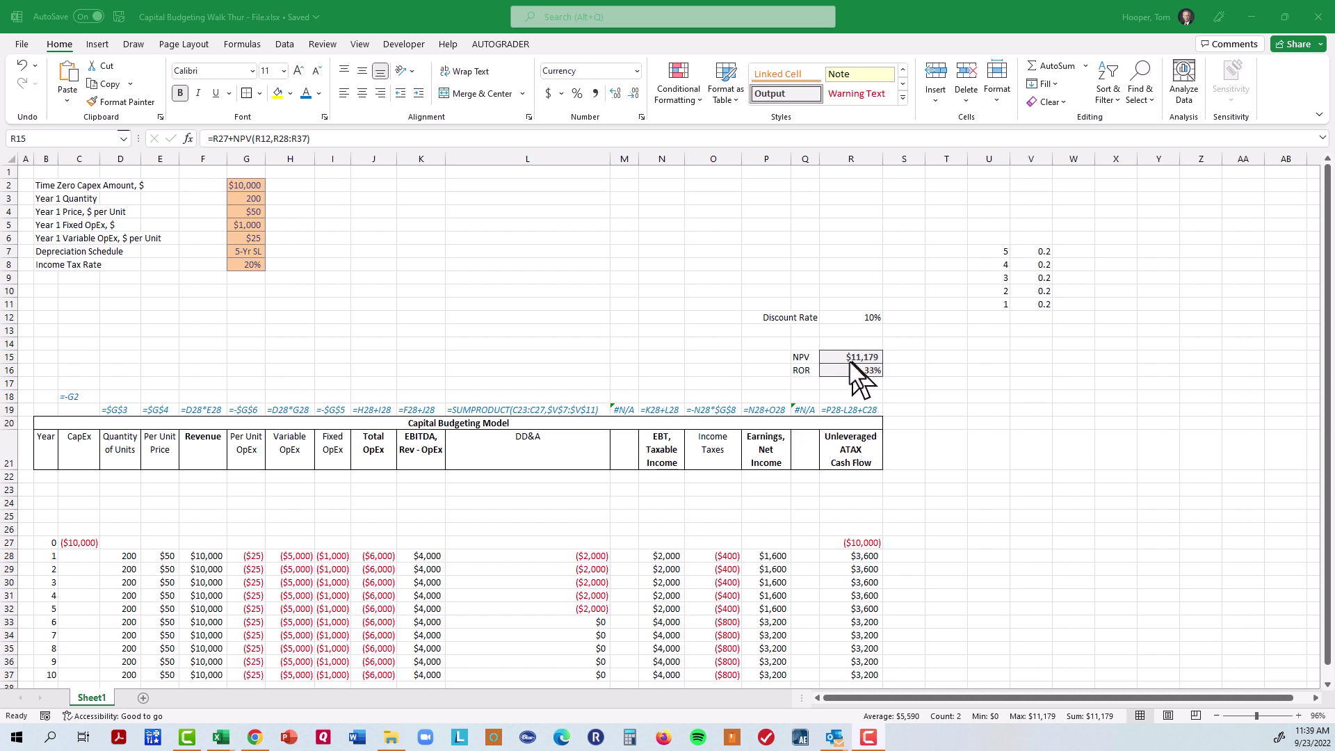
# Apply the orange Input cell style to the 10% Discount Rate in R12.
pyautogui.click(850, 317)
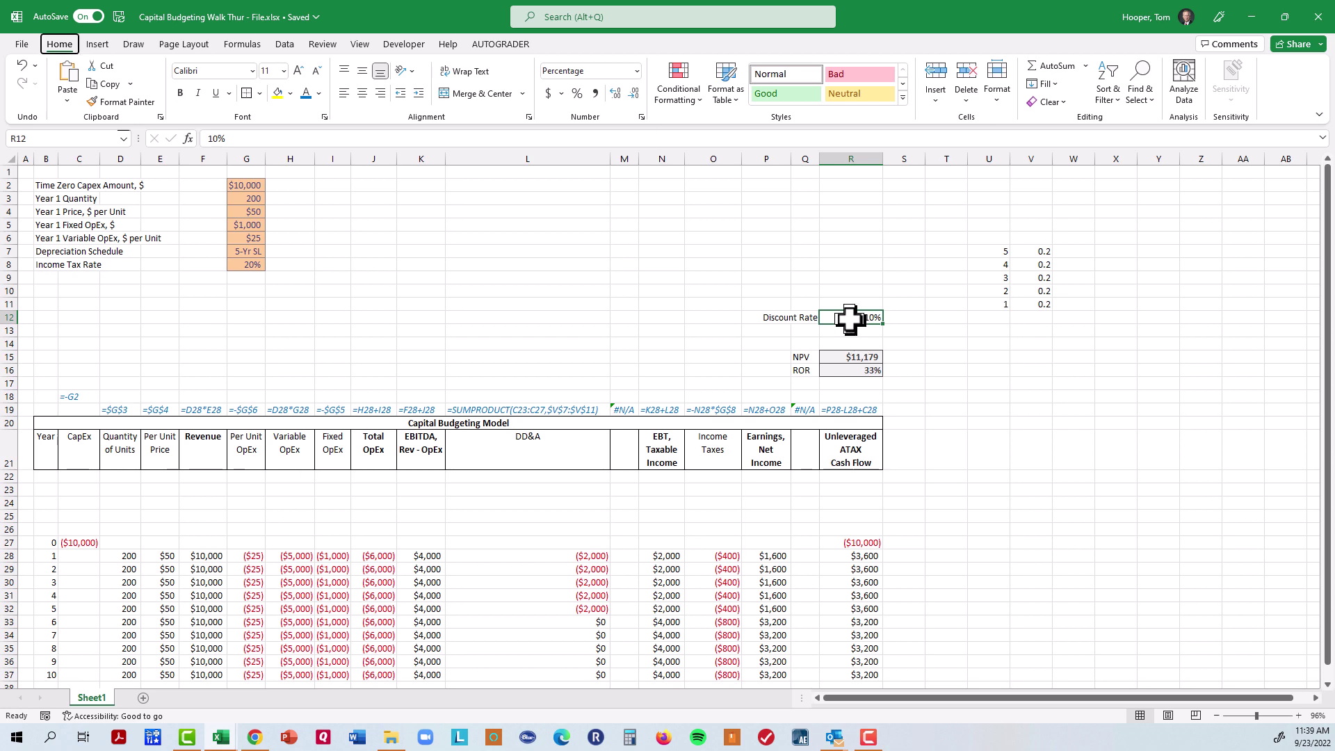
pyautogui.hotkey('alt', 'h')
pyautogui.press('j')
pyautogui.press('Down')
pyautogui.press('Right')
pyautogui.press('Right')
pyautogui.press('Right')
pyautogui.press('Return')
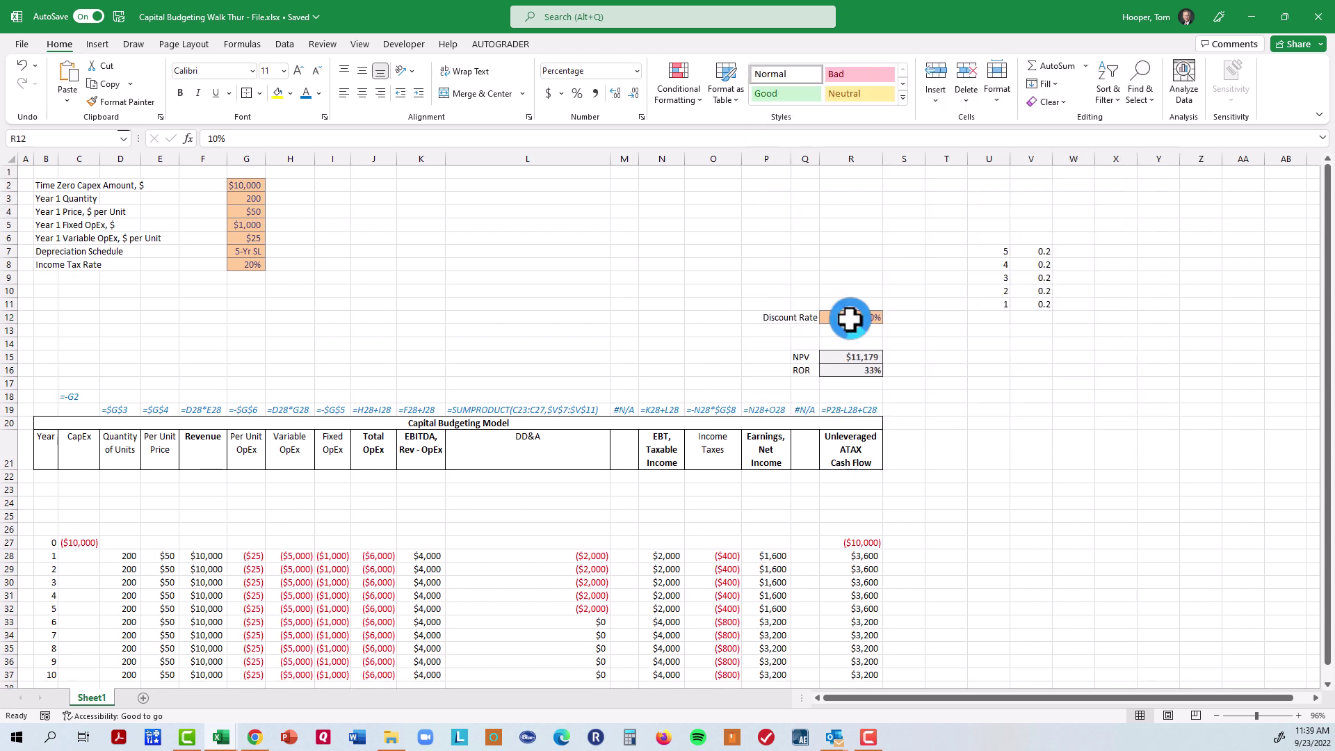
pyautogui.click(904, 369)
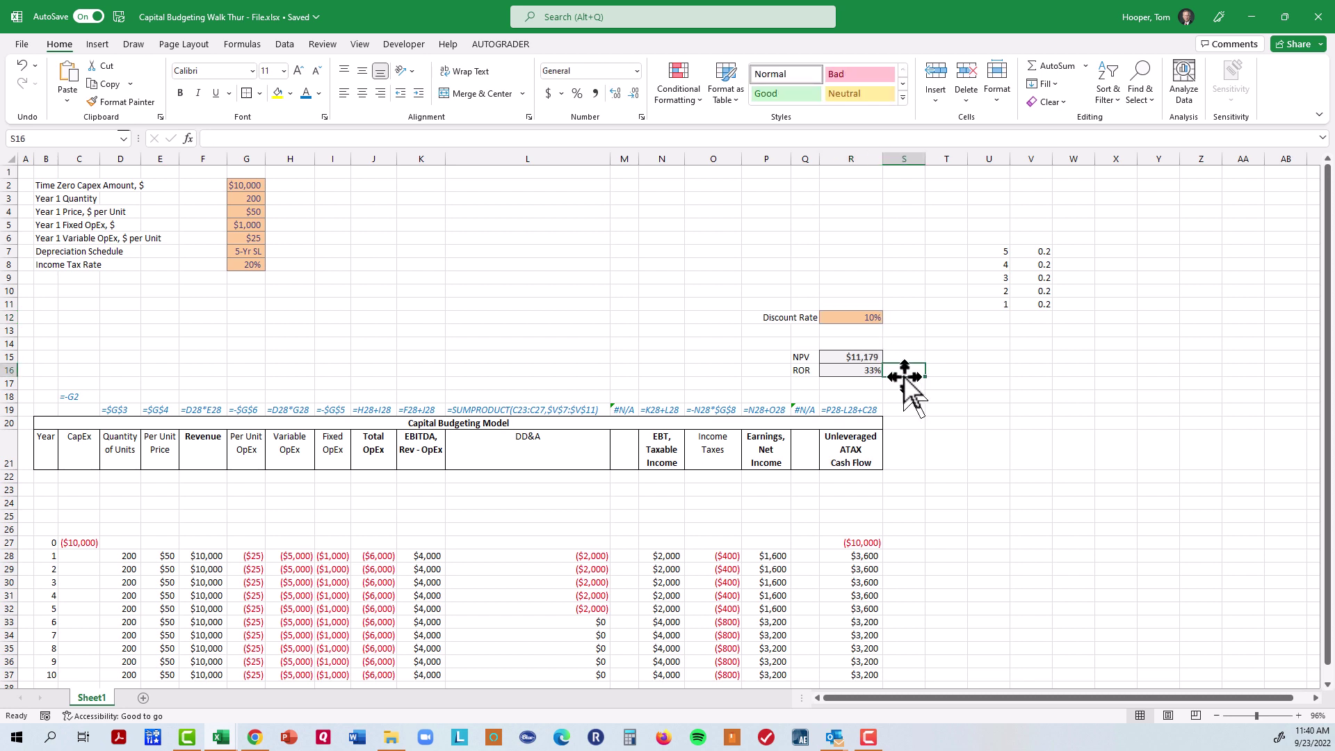
# Add a 'Depreciation Schedules' heading in U5 above the 0.2 rates.
pyautogui.click(986, 222)
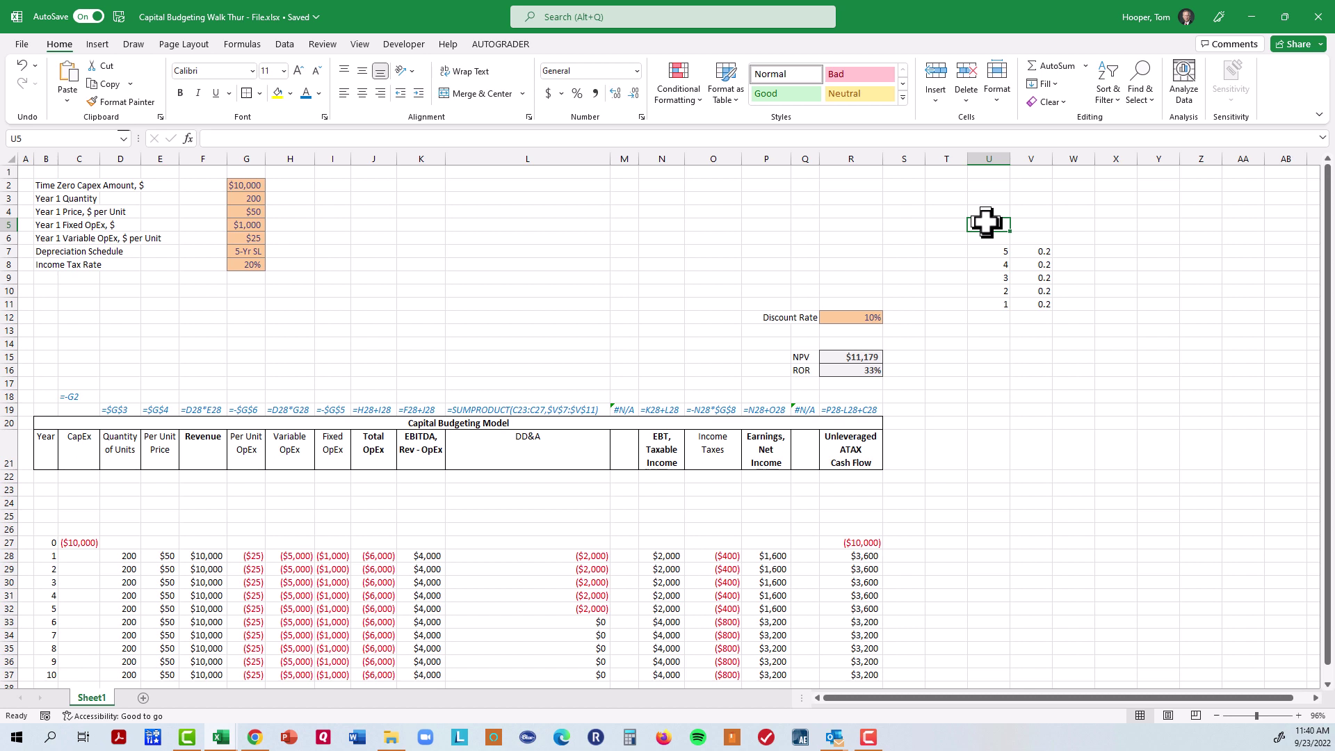
pyautogui.write('De')
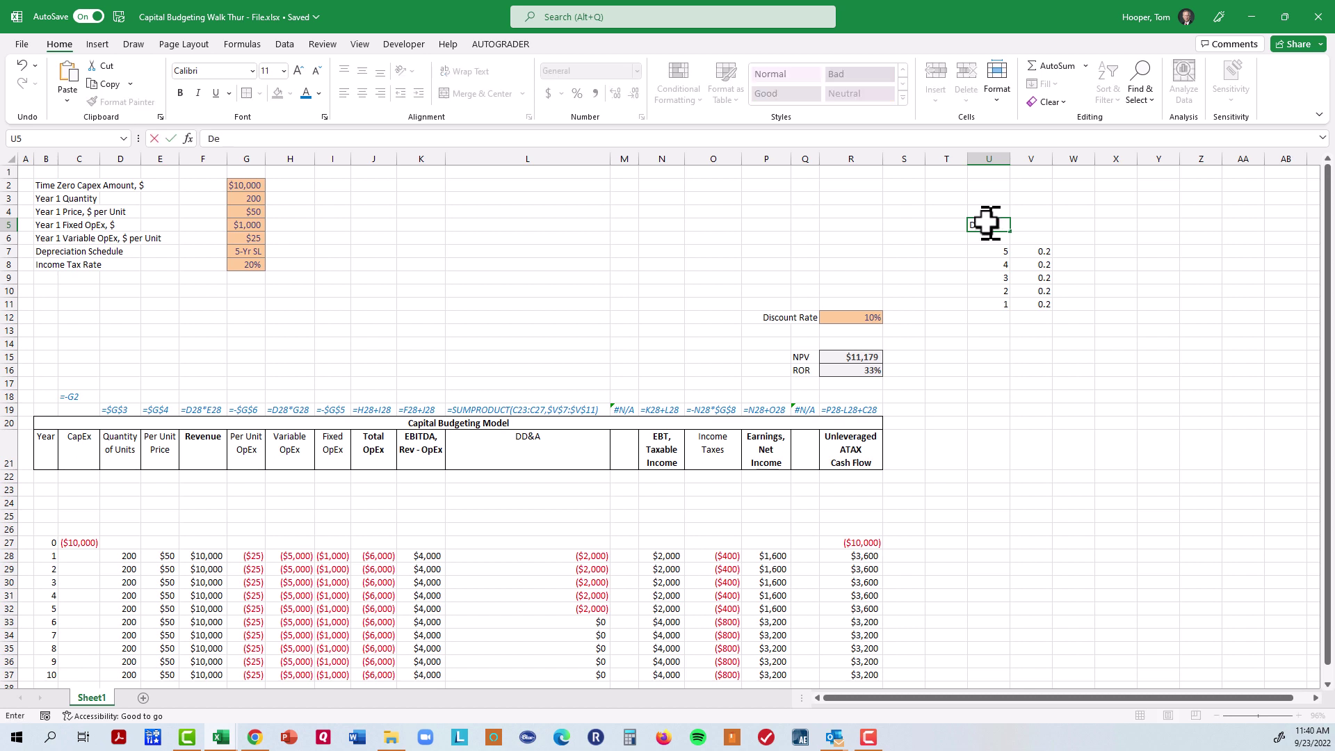
pyautogui.write('treciation Schedules')
pyautogui.press('Return')
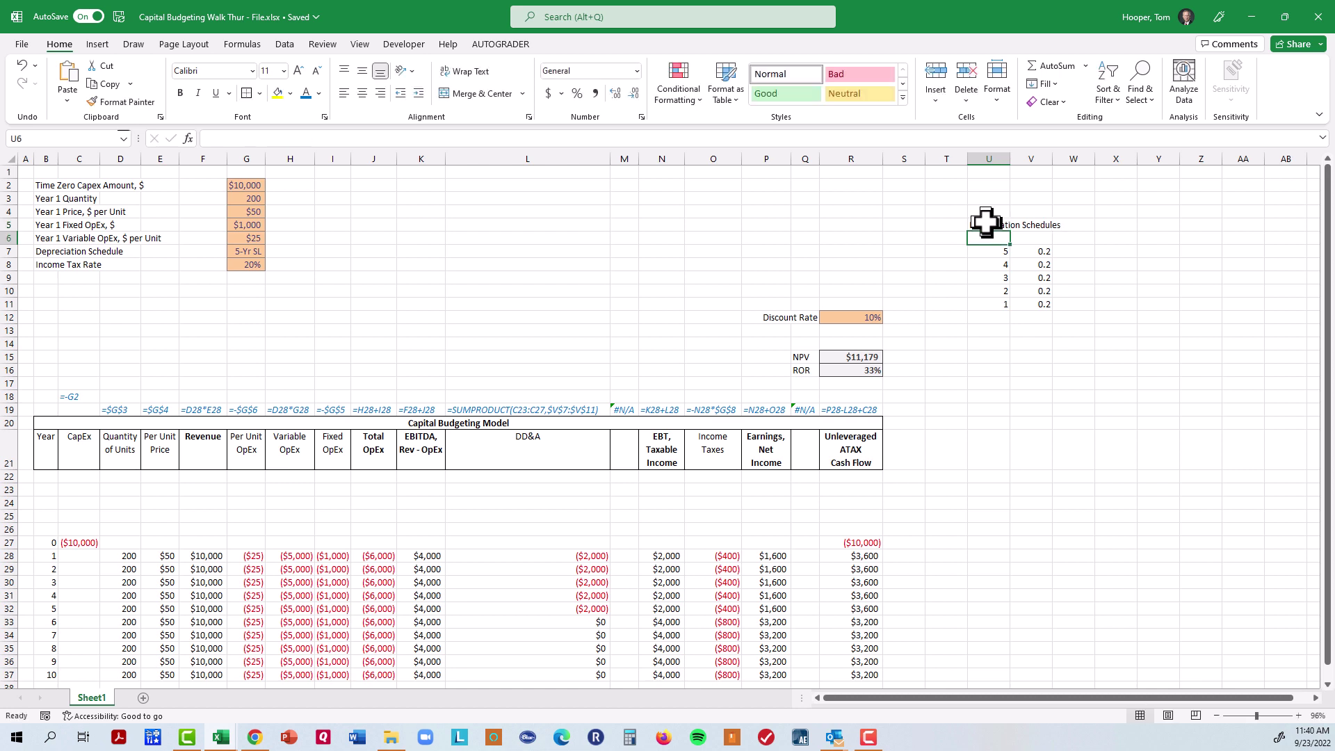
pyautogui.press('Down')
pyautogui.press('Right')
pyautogui.hotkey('ctrl', 'shift', 'Down')
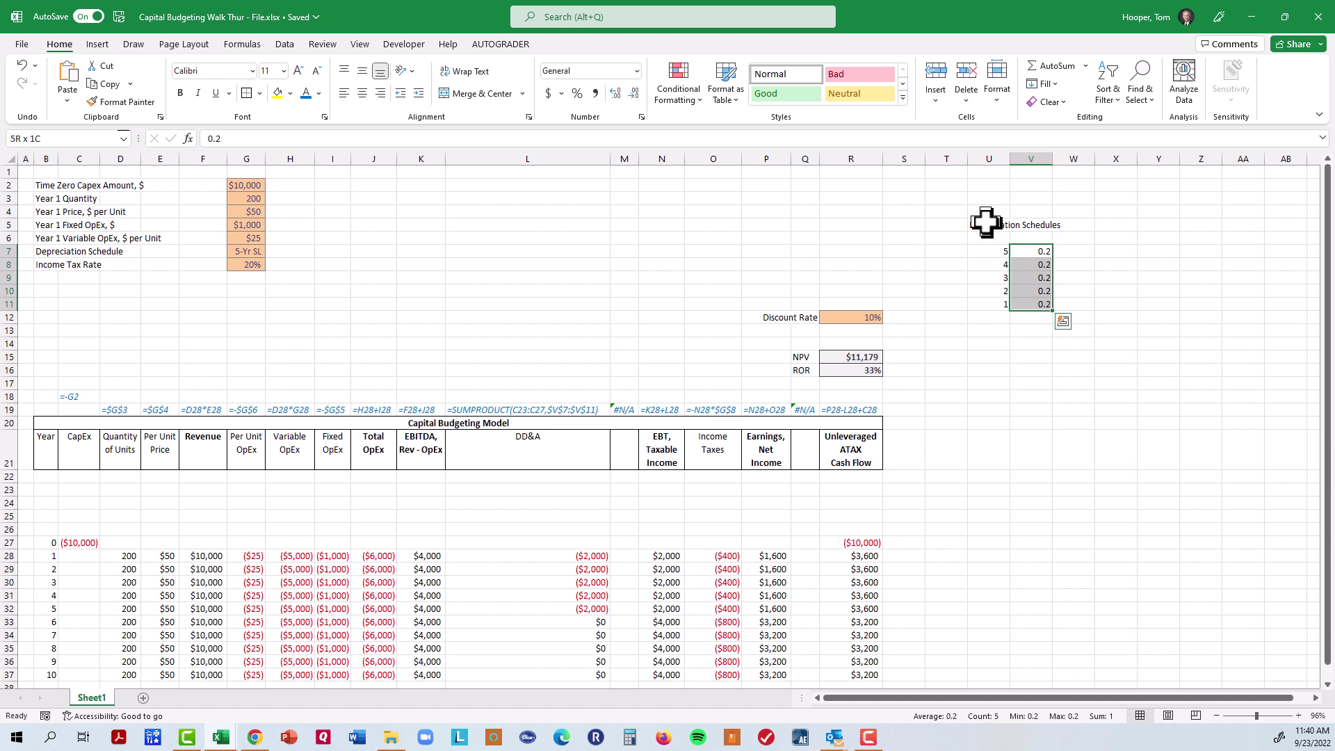
# Enter rates 0.3333, 0.4445, 0.1481 and 0.0741 up column W from W11 to W8.
pyautogui.press('Right')
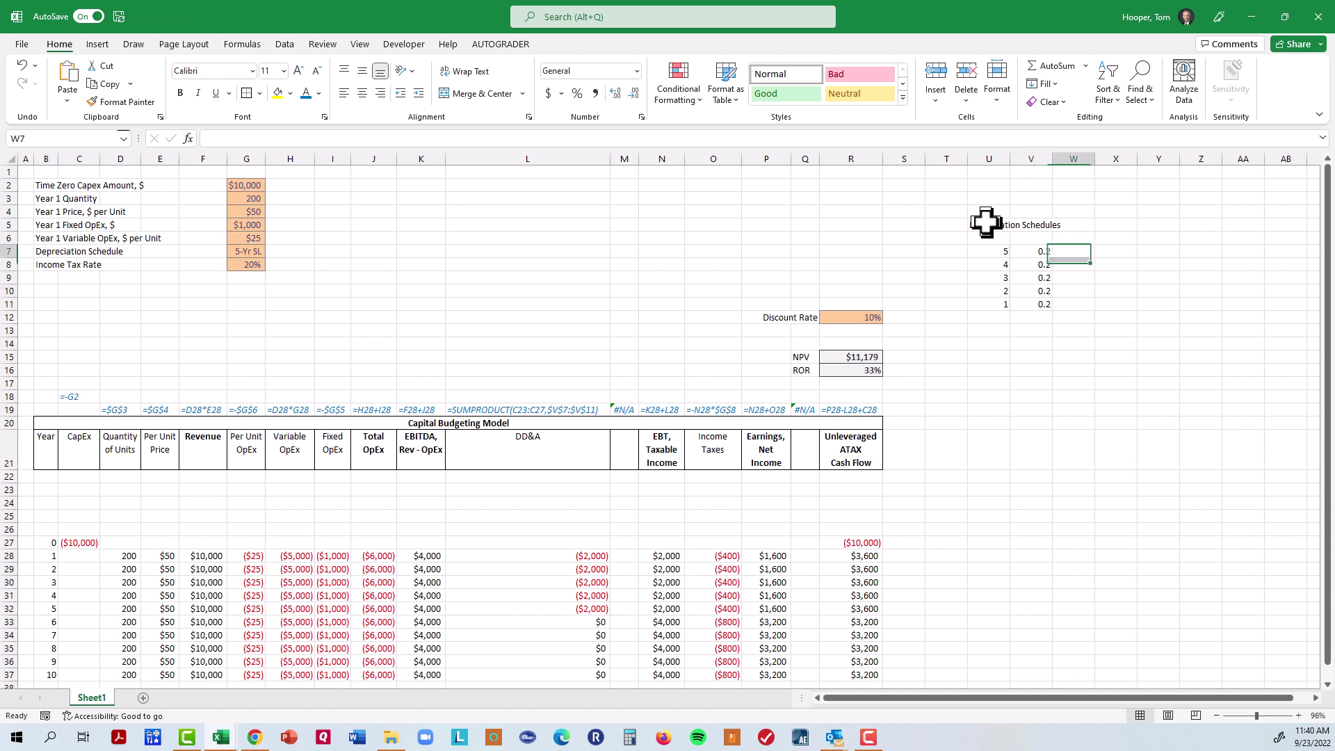
pyautogui.press('Down')
pyautogui.press('Down')
pyautogui.press('Down')
pyautogui.press('Down')
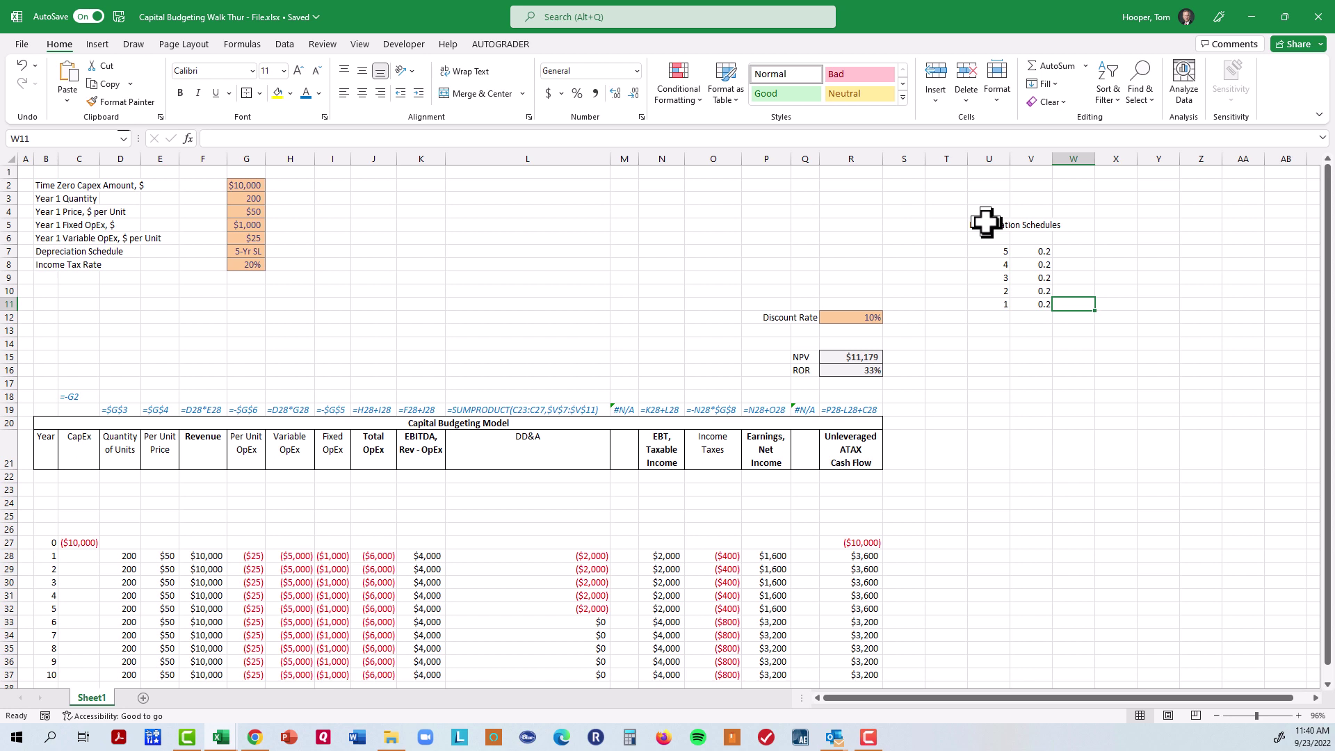
pyautogui.write('.3333')
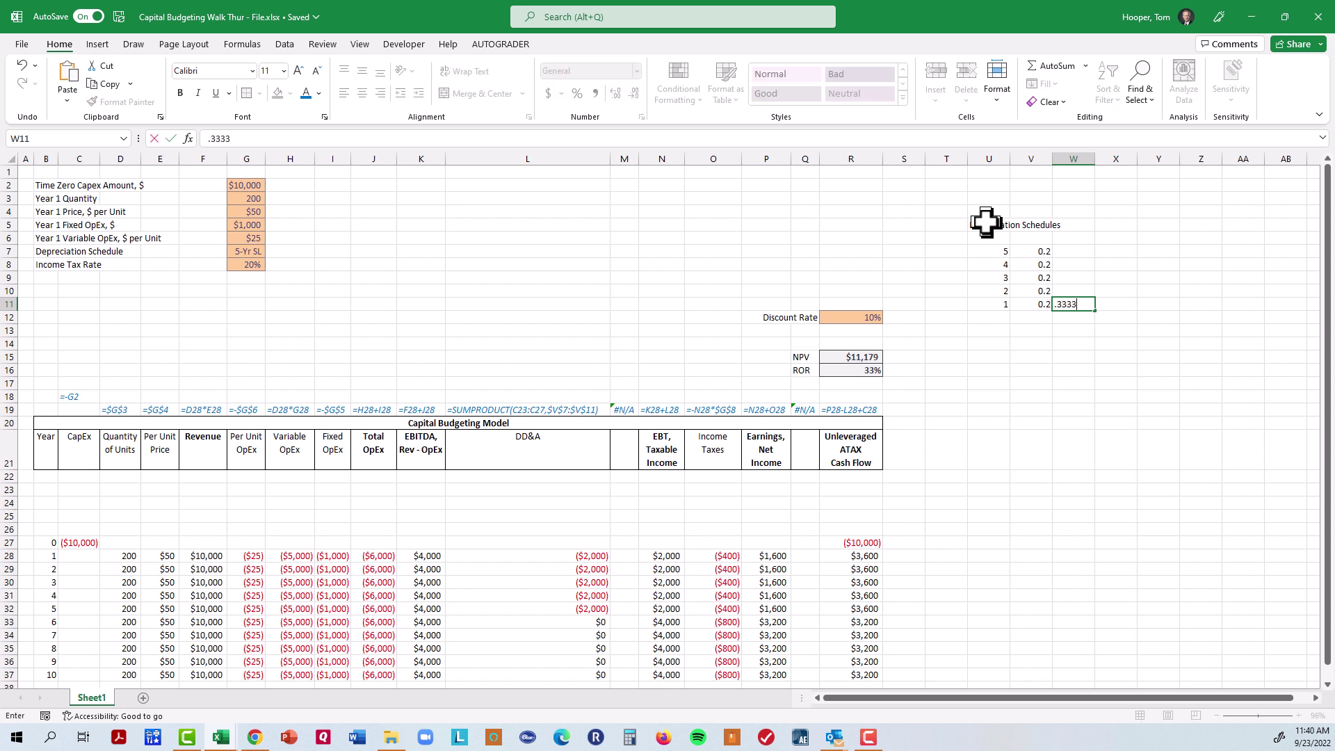
pyautogui.press('Up')
pyautogui.write('.')
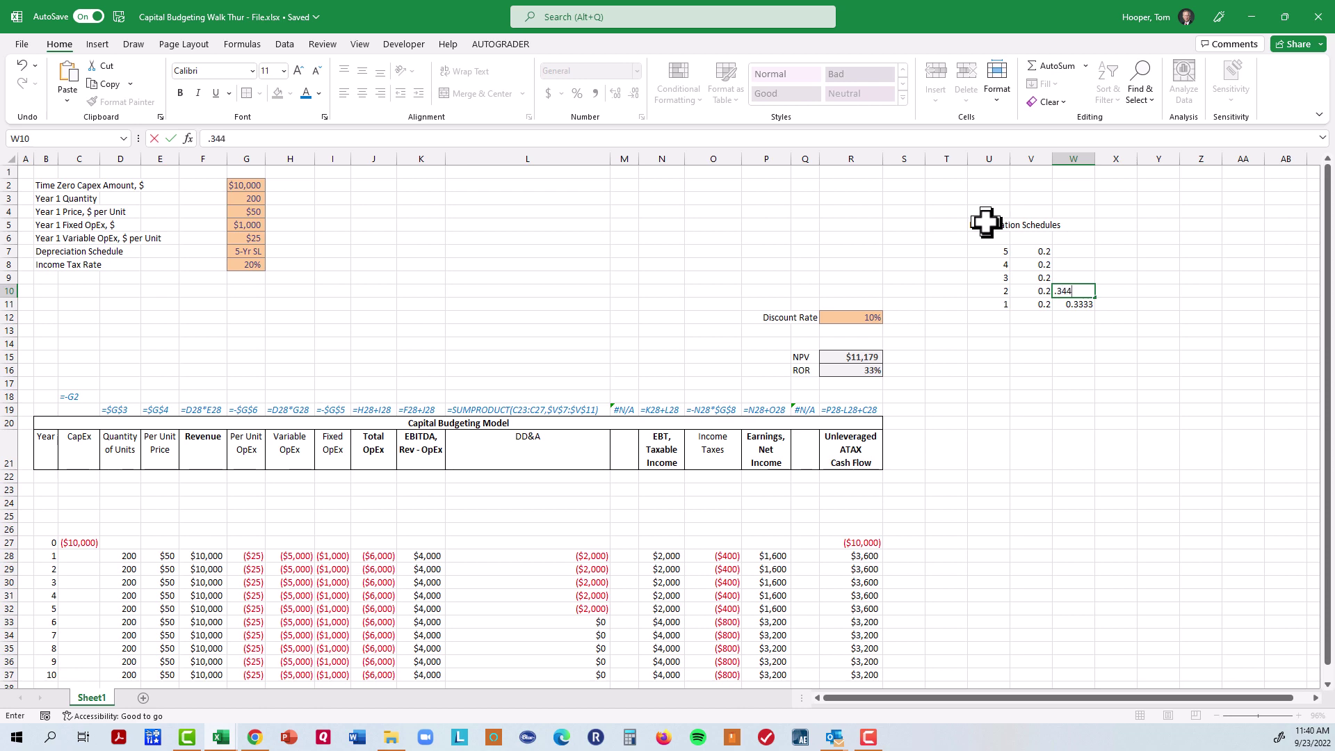
pyautogui.press('BackSpace')
pyautogui.press('BackSpace')
pyautogui.press('BackSpace')
pyautogui.write('4445')
pyautogui.press('Up')
pyautogui.write('.1481')
pyautogui.press('Up')
pyautogui.write('.0741')
pyautogui.hotkey('ctrl', 'Return')
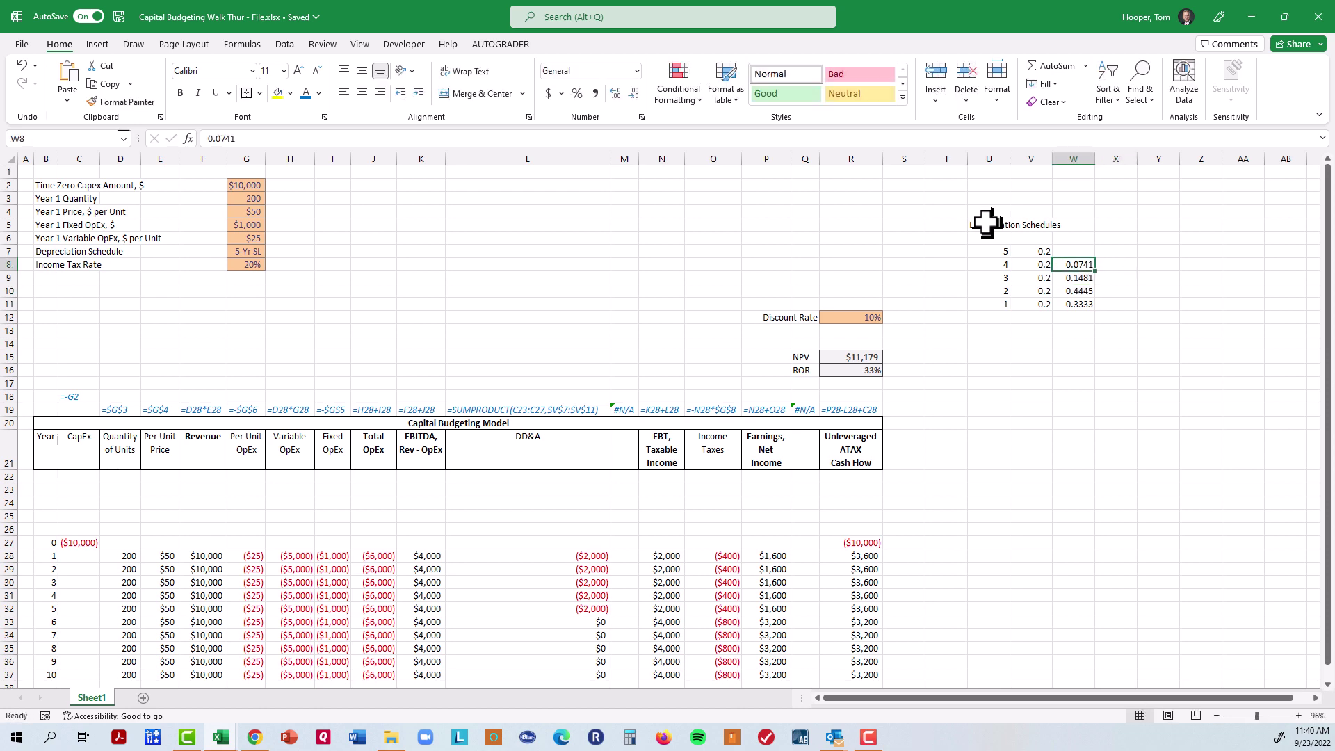
pyautogui.hotkey('ctrl', 'shift', 'Down')
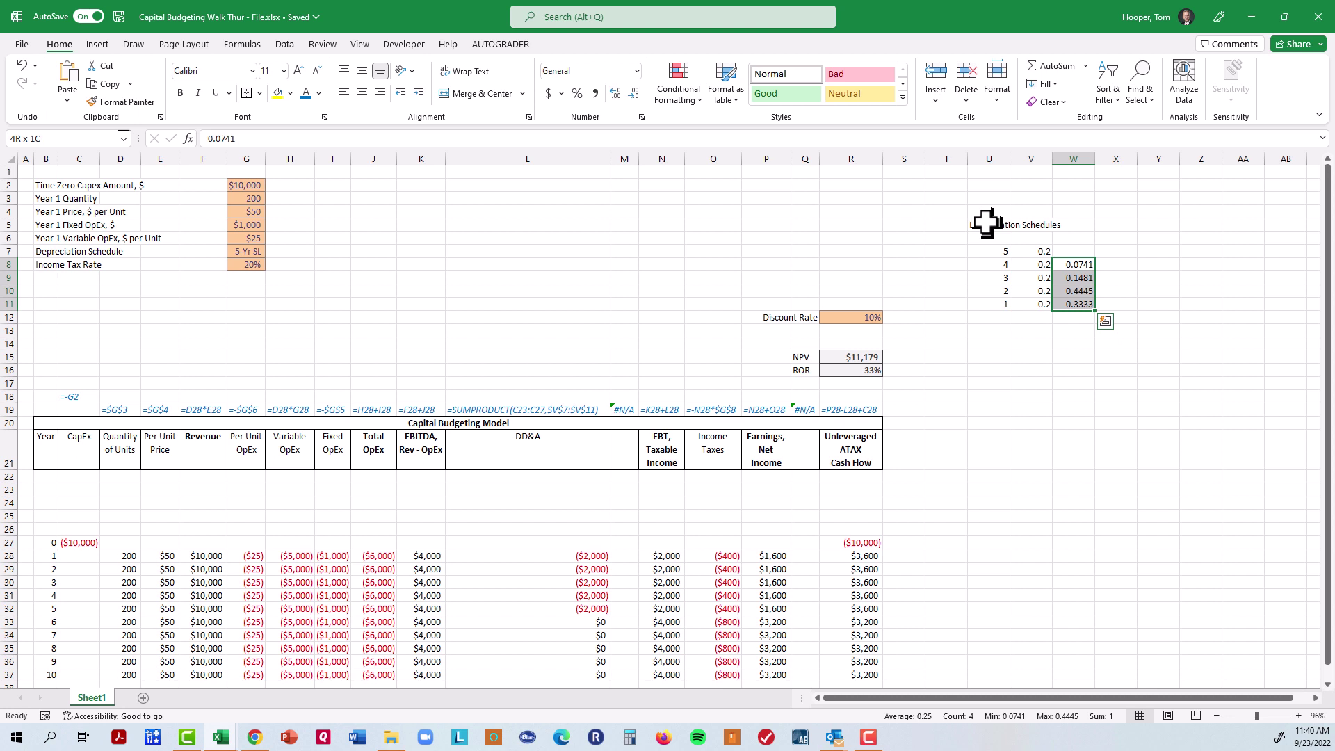
# Label the 0.2 rate column in V6 as '5-Yr SL'.
pyautogui.press('Left')
pyautogui.press('Up')
pyautogui.press('Up')
pyautogui.write('5')
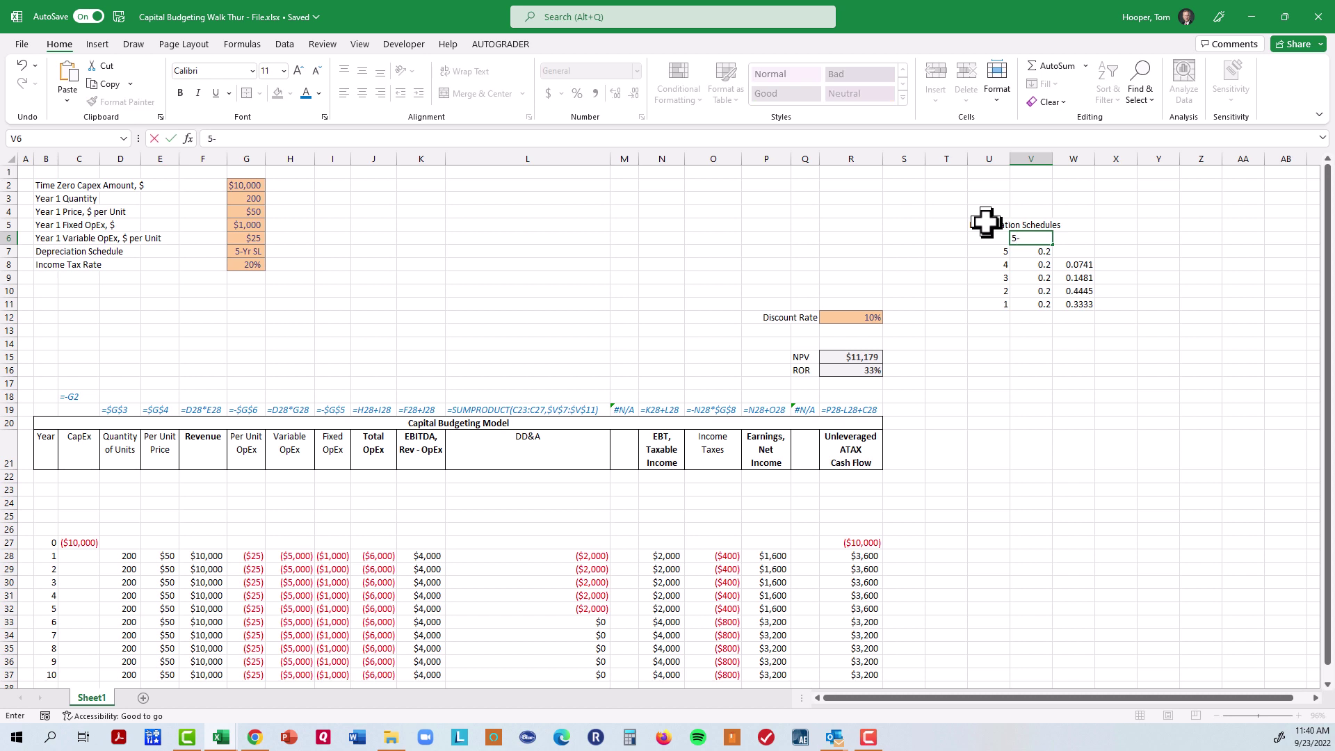
pyautogui.write('-Yr SL')
pyautogui.press('Tab')
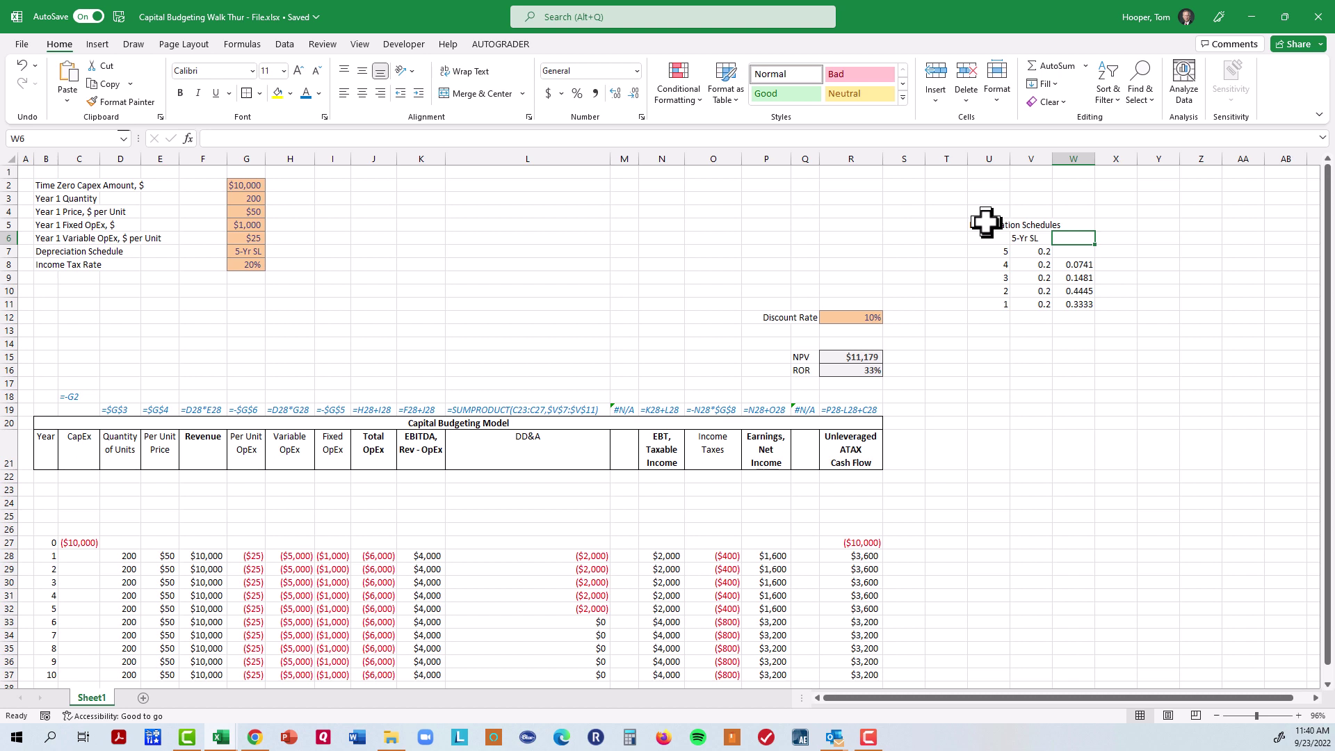
# Head the new rates '3-Yr MACRS' in W6 and set the G7 depreciation schedule to 3-Yr M.
pyautogui.write('3-Yr MACRS')
pyautogui.click(246, 251)
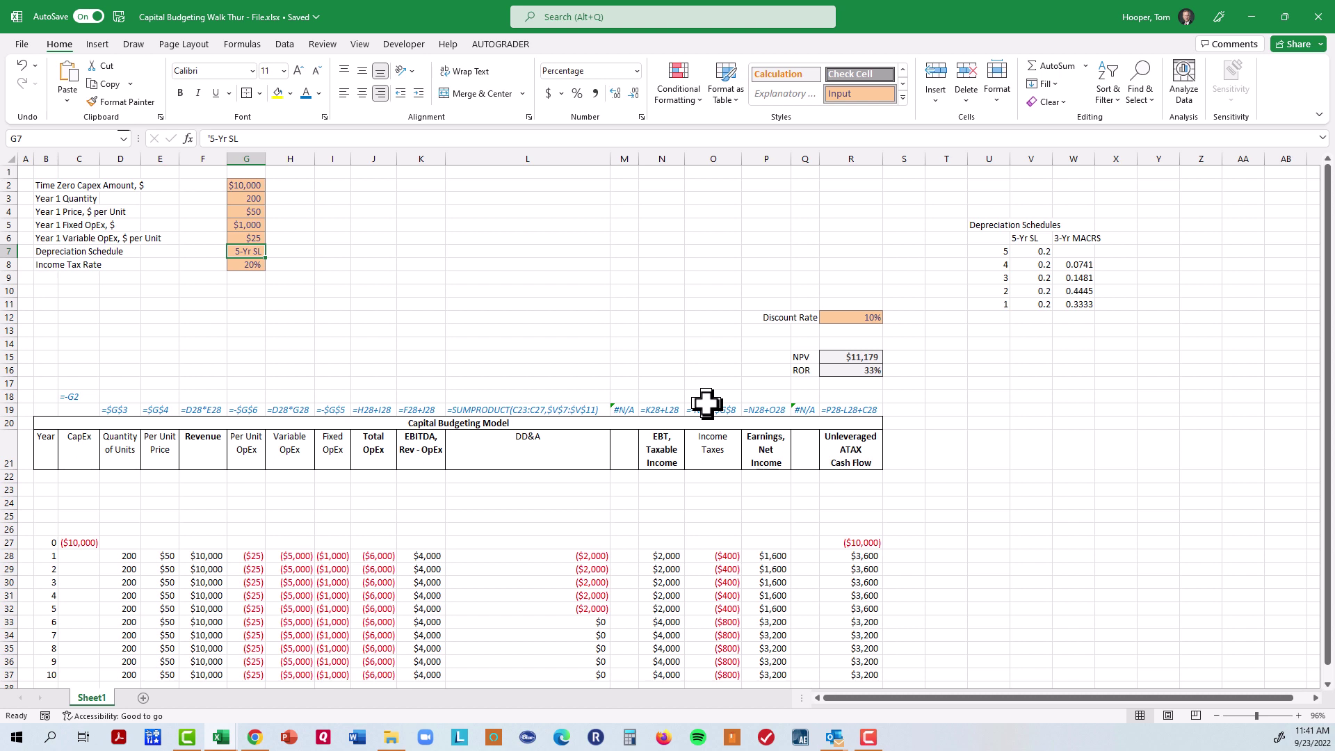
pyautogui.write("'3")
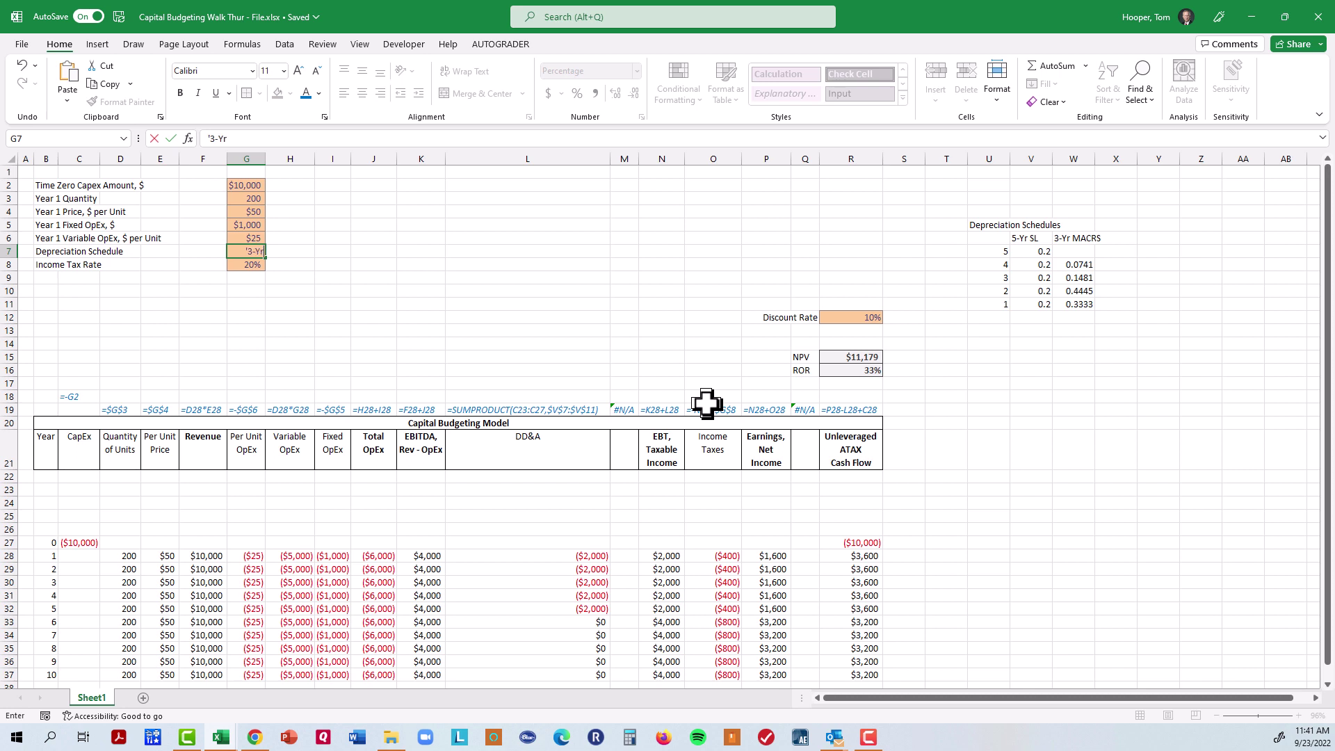
pyautogui.write('-Yr M')
pyautogui.press('Return')
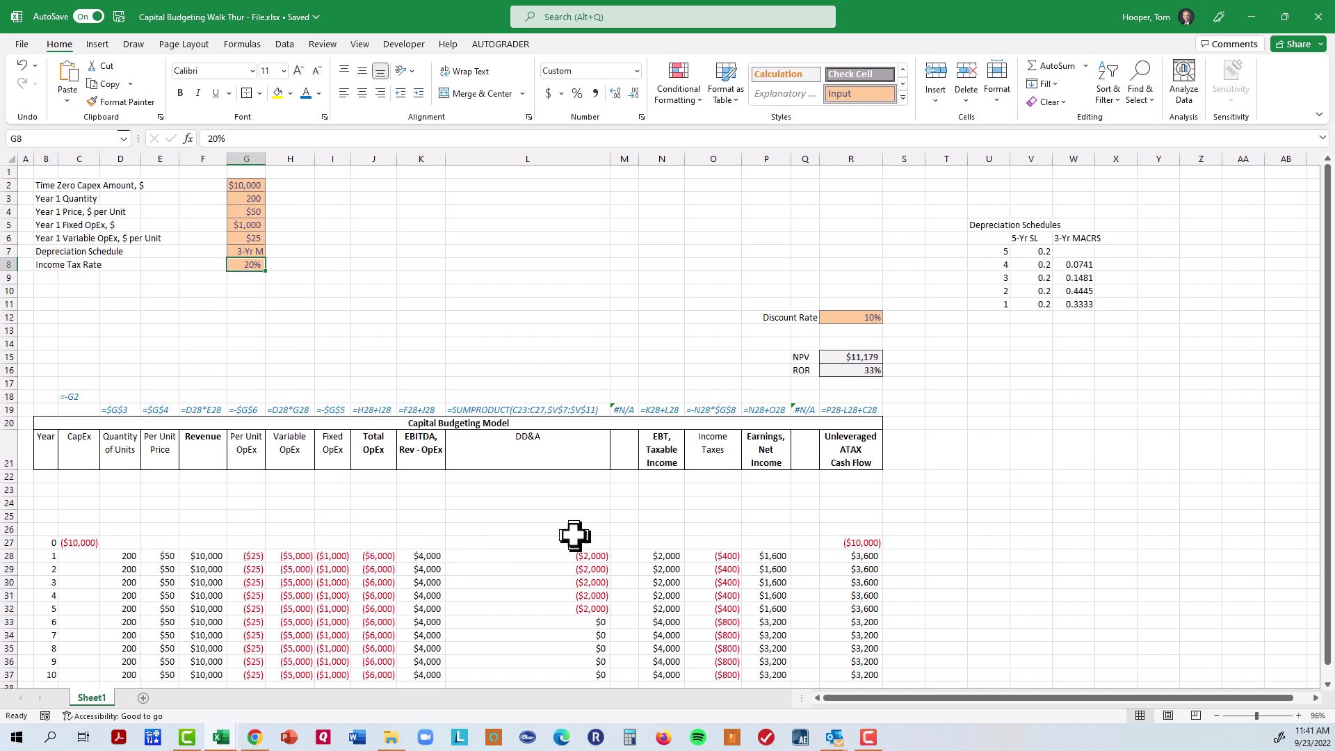
# Point the L28 DD&A formula at the 3-Yr MACRS rates in $W$7:$W$11.
pyautogui.click(555, 569)
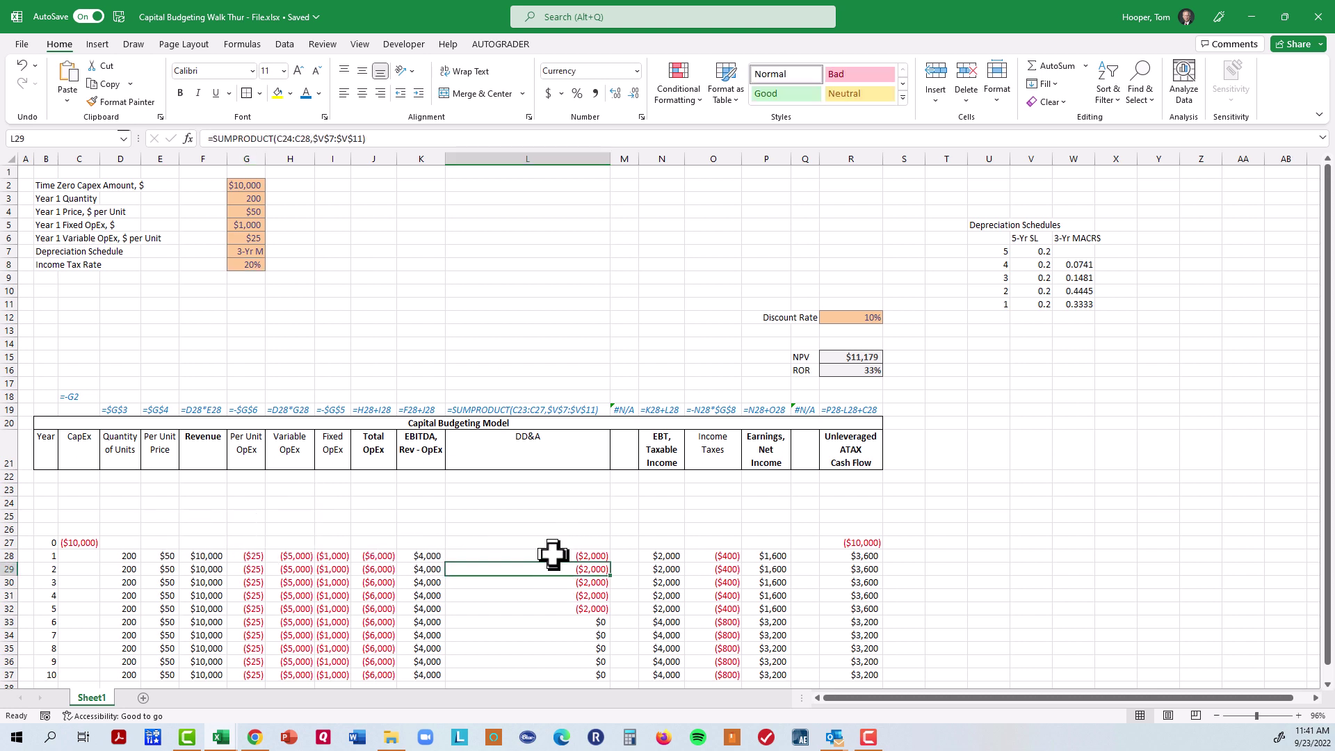
pyautogui.doubleClick(556, 556)
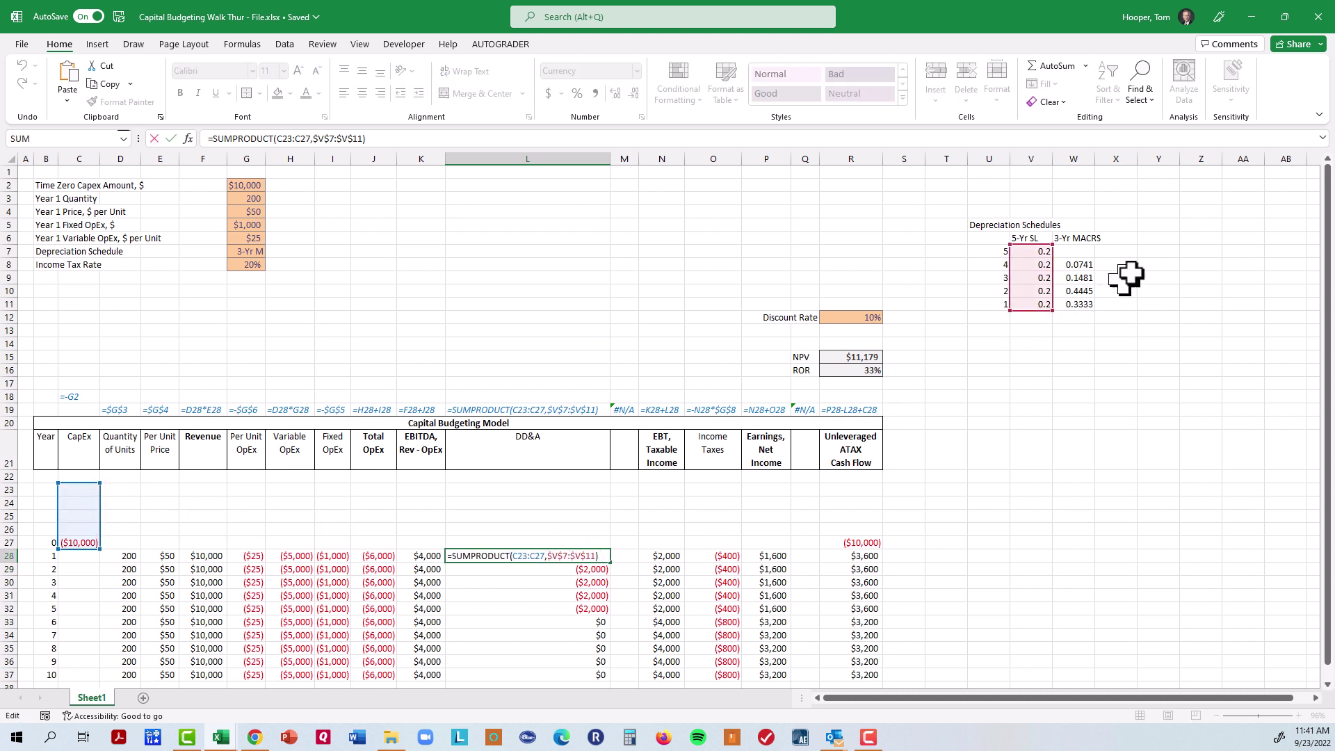
pyautogui.moveTo(1053, 265); pyautogui.dragTo(1069, 263)
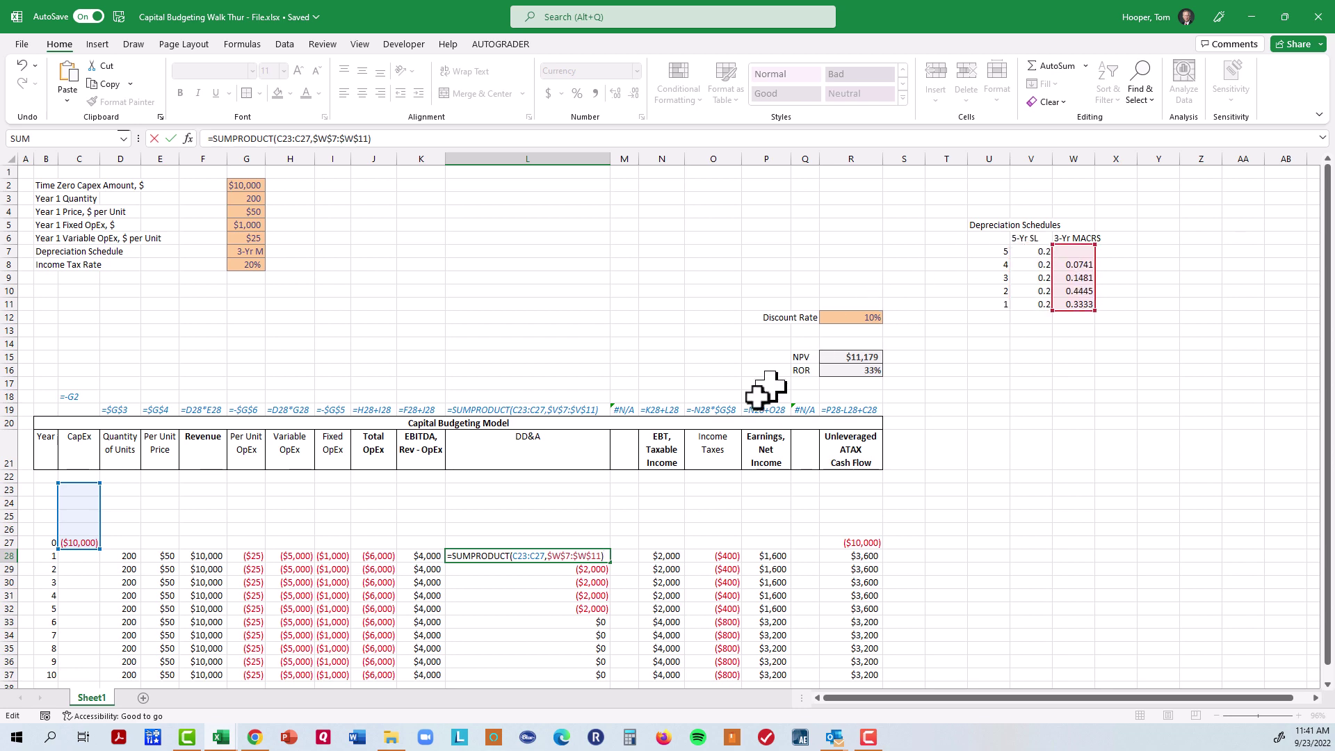
pyautogui.press('Return')
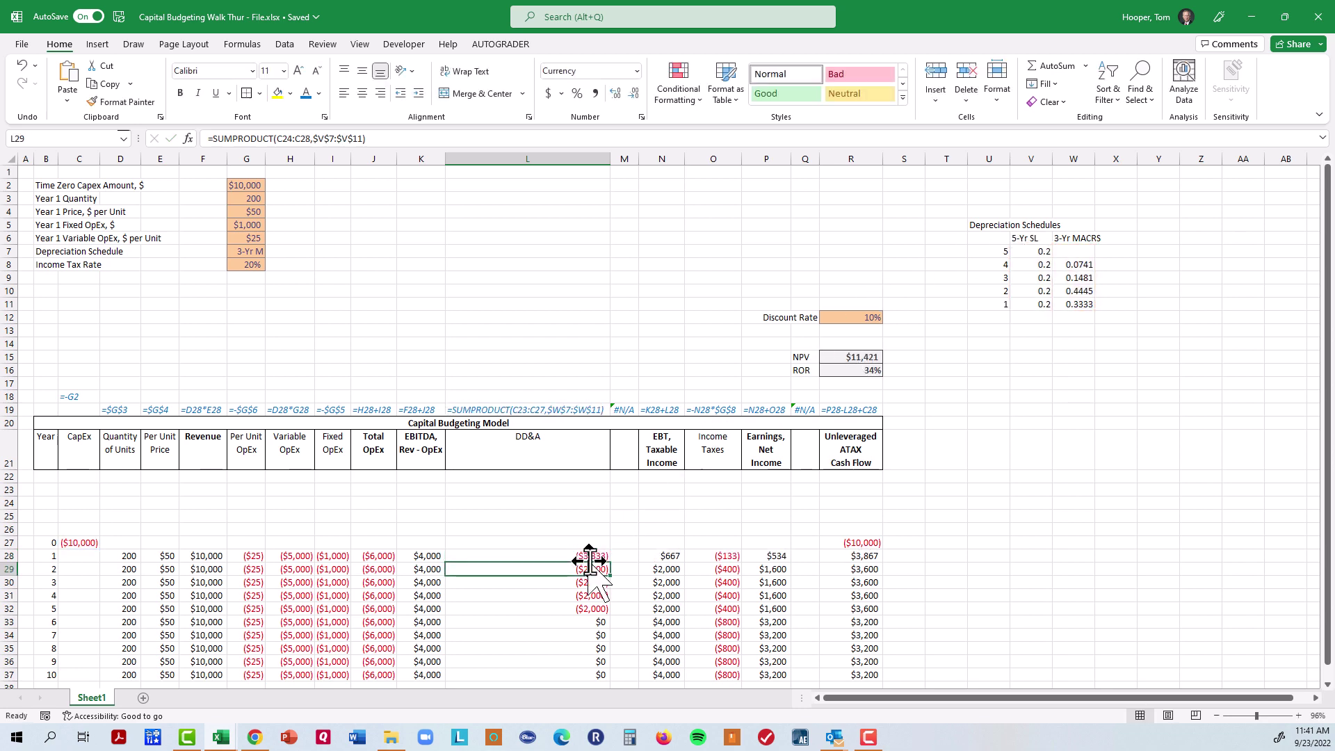
# Copy the updated DD&A formula down L28:L37.
pyautogui.click(590, 560)
pyautogui.hotkey('ctrl', 'c')
pyautogui.hotkey('ctrl', 'shift', 'Down')
pyautogui.hotkey('ctrl', 'v')
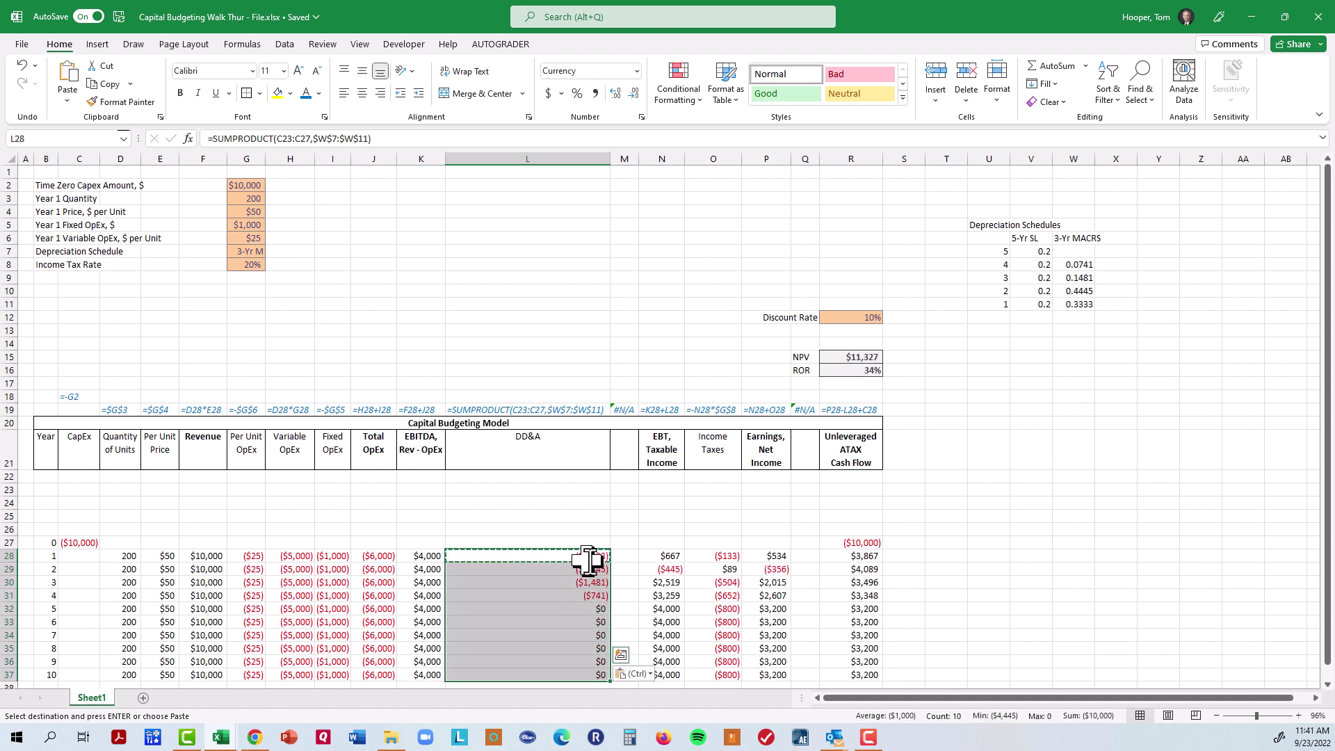
pyautogui.click(516, 559)
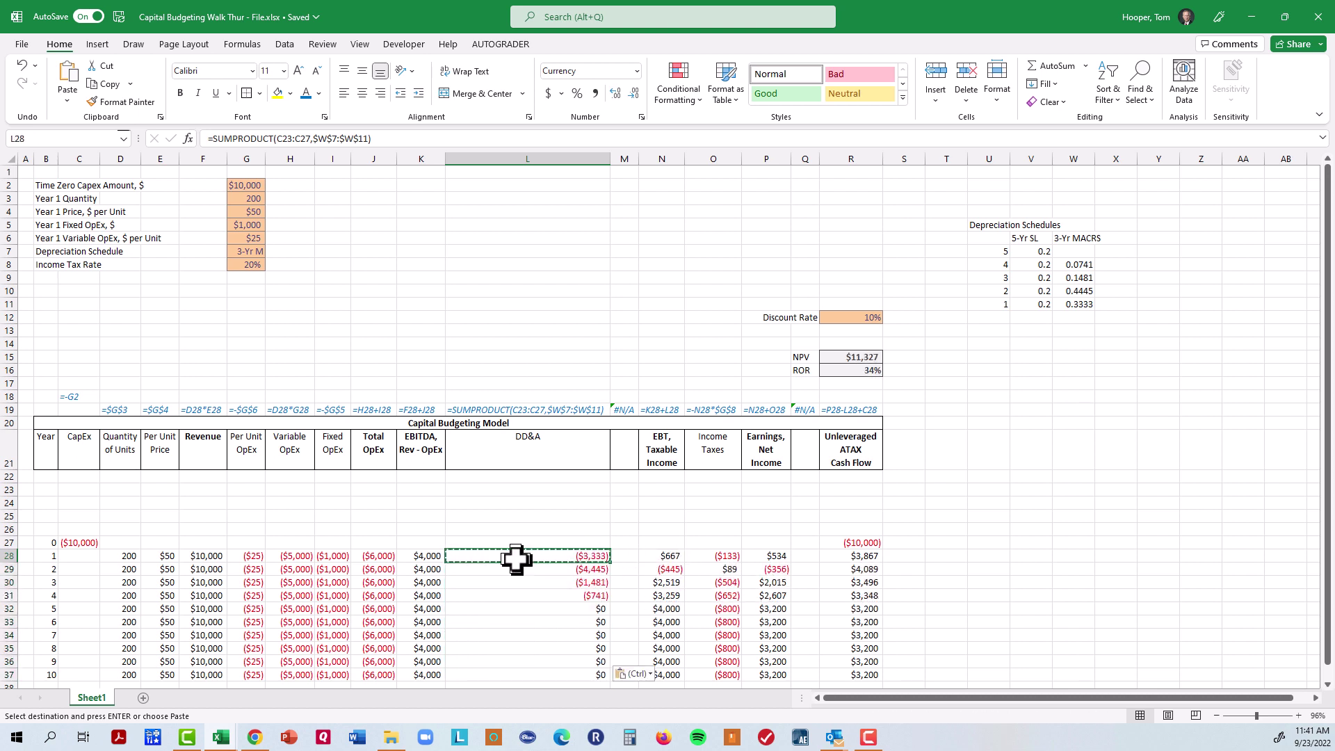
pyautogui.hotkey('shift', 'Down')
pyautogui.hotkey('shift', 'Down')
pyautogui.hotkey('shift', 'Down')
pyautogui.hotkey('shift', 'Up')
pyautogui.hotkey('shift', 'Up')
pyautogui.hotkey('shift', 'Up')
pyautogui.hotkey('shift', 'Down')
pyautogui.hotkey('shift', 'Down')
pyautogui.hotkey('shift', 'Down')
pyautogui.hotkey('shift', 'Down')
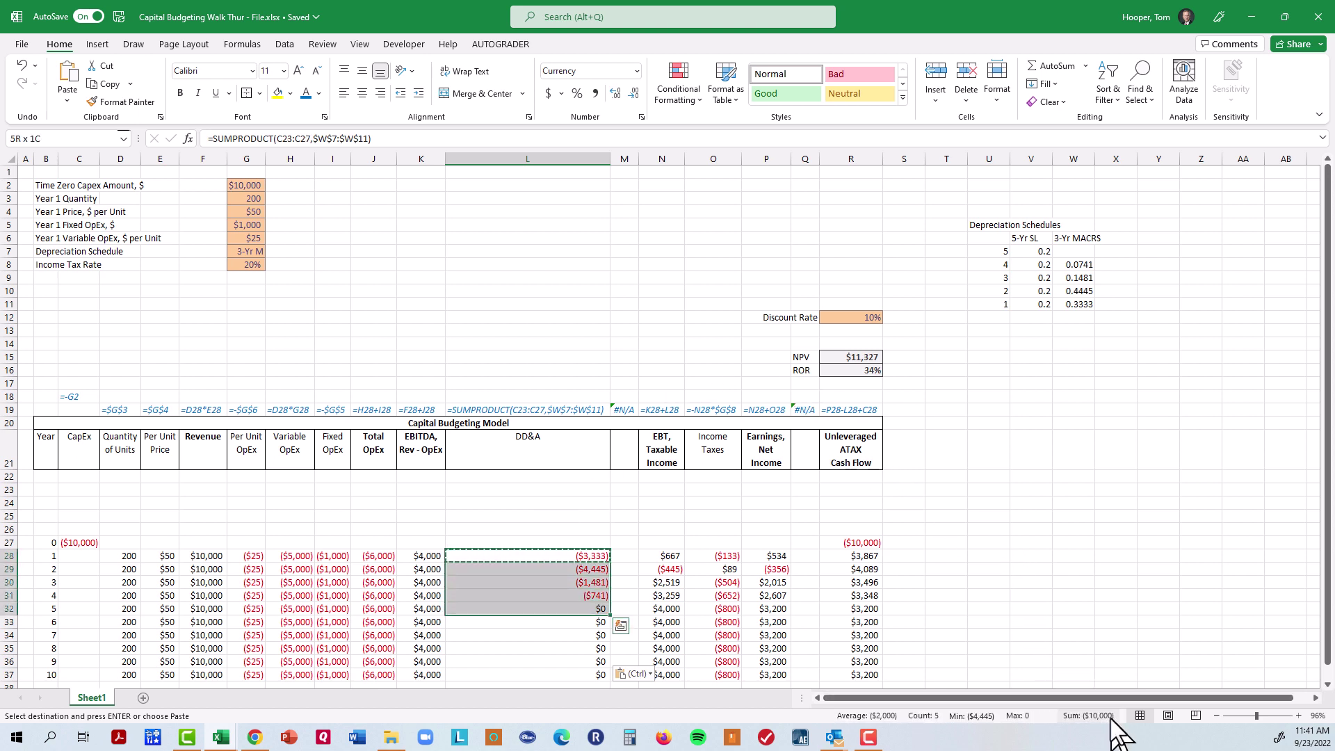
pyautogui.doubleClick(556, 554)
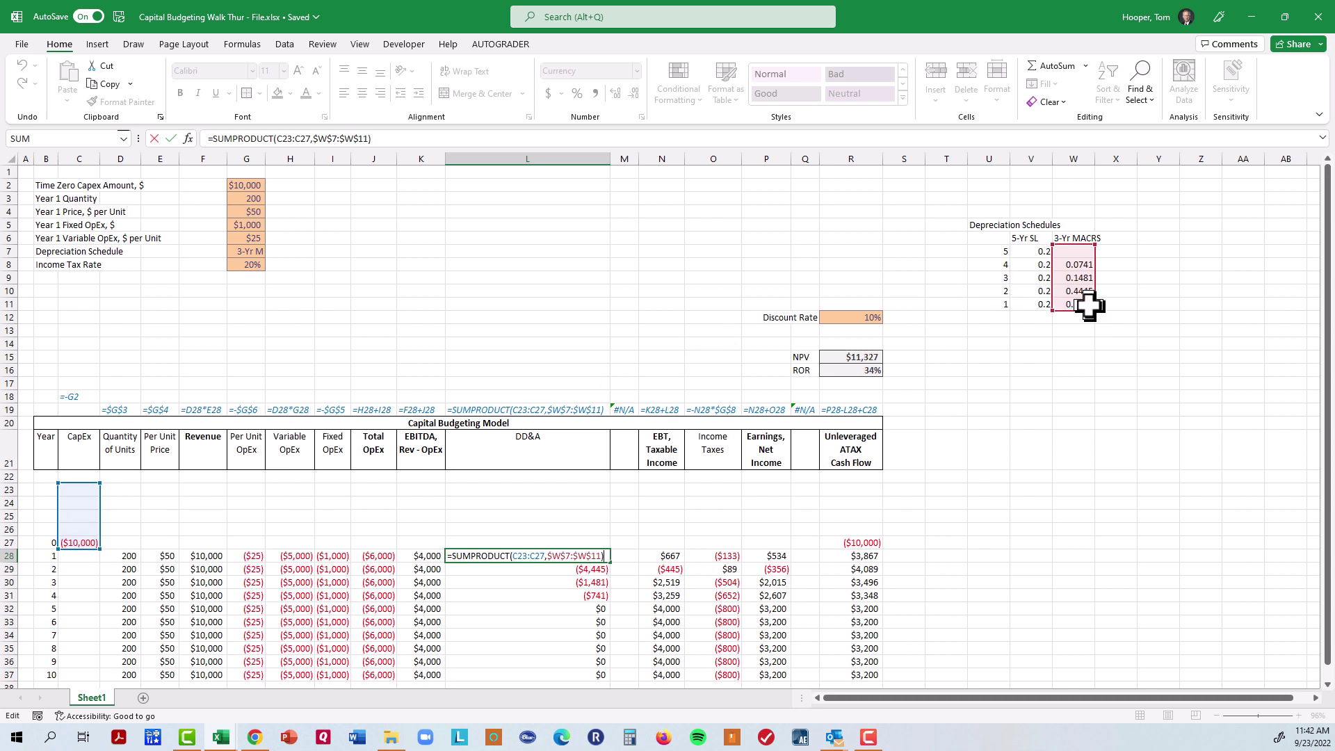
pyautogui.press('Return')
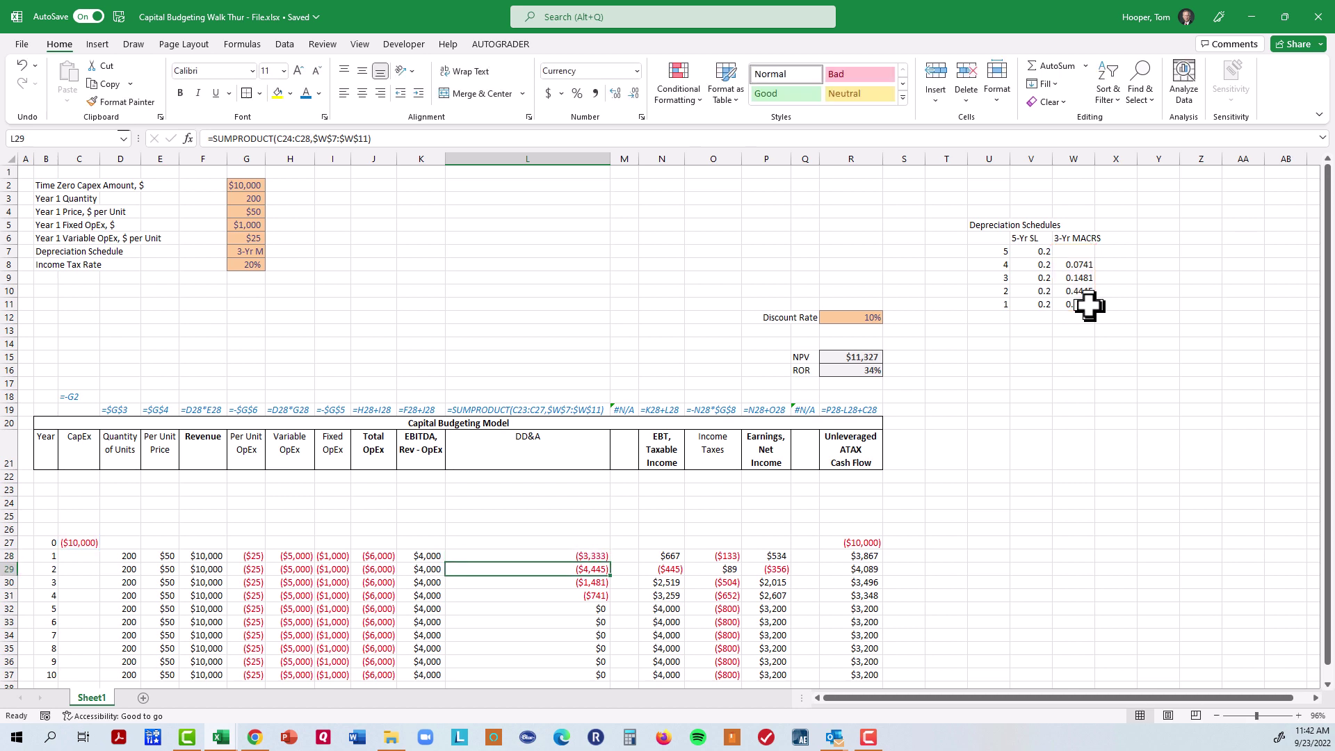
pyautogui.press('F2')
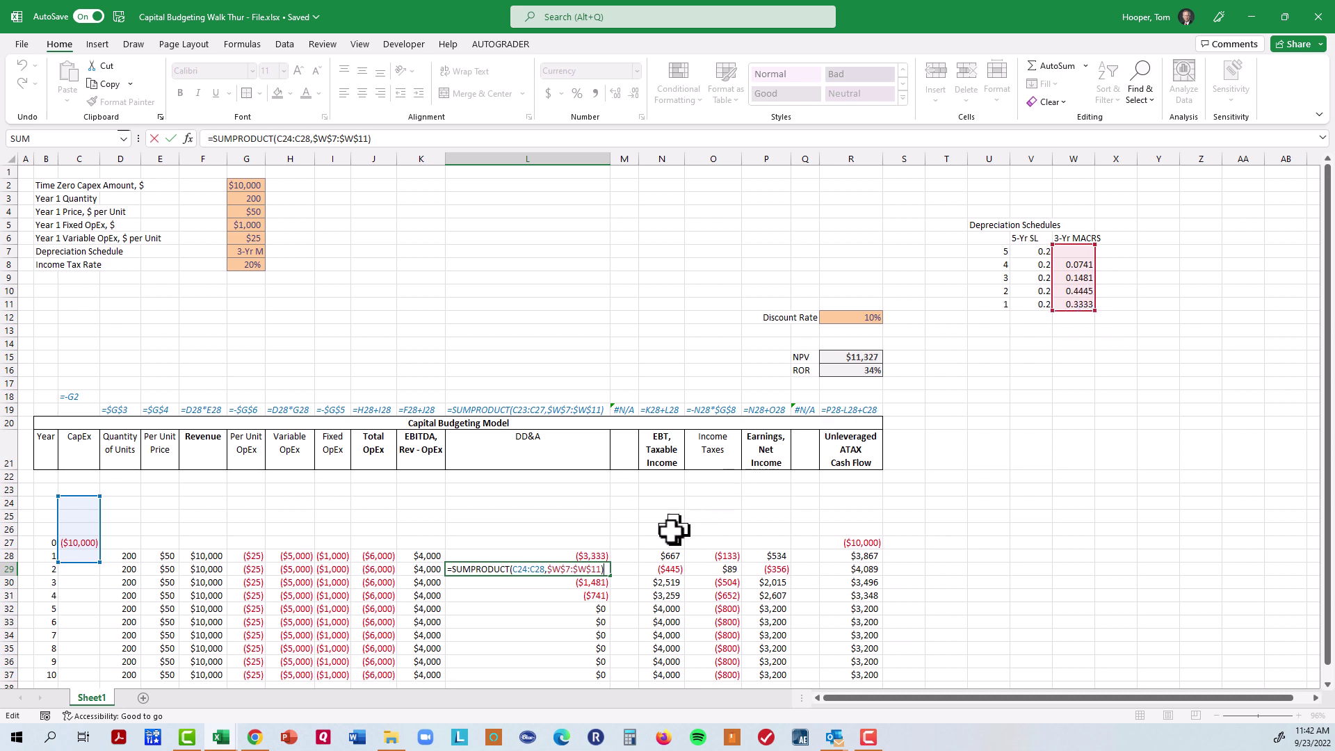
pyautogui.press('Return')
pyautogui.press('F2')
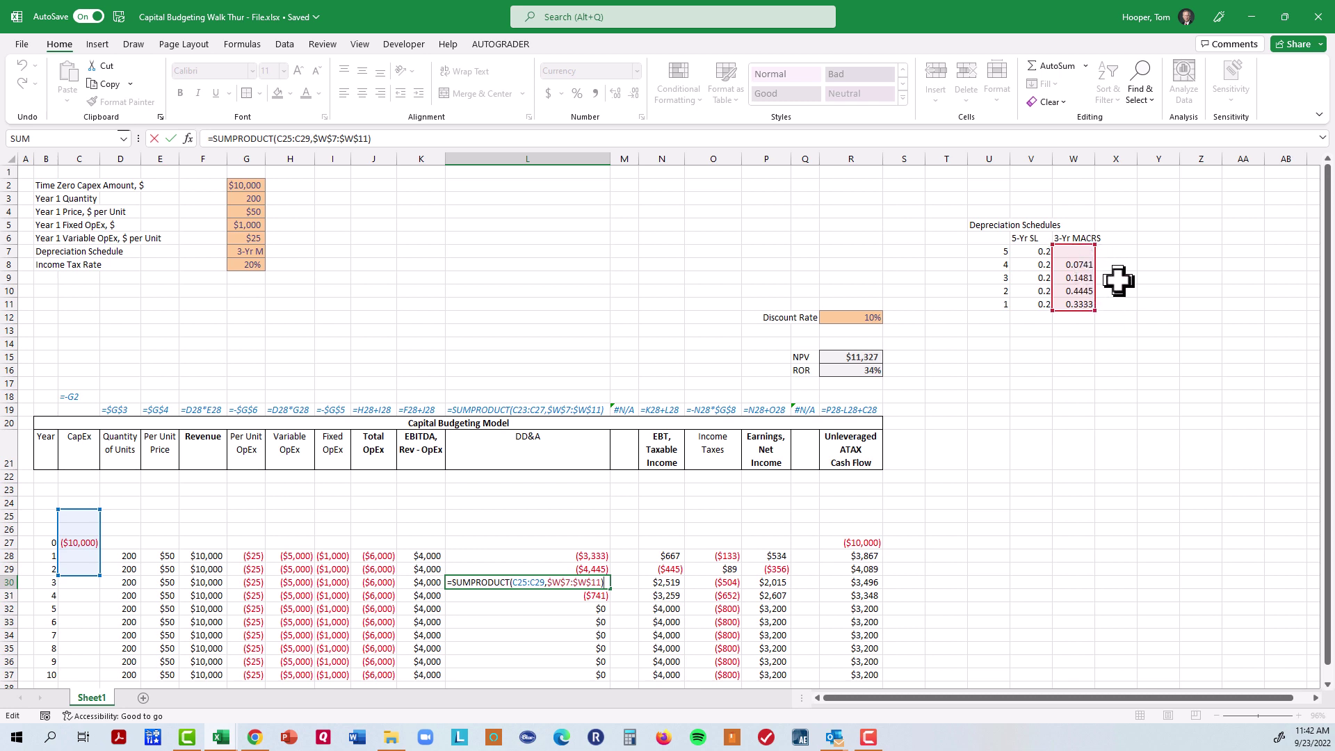
pyautogui.press('Return')
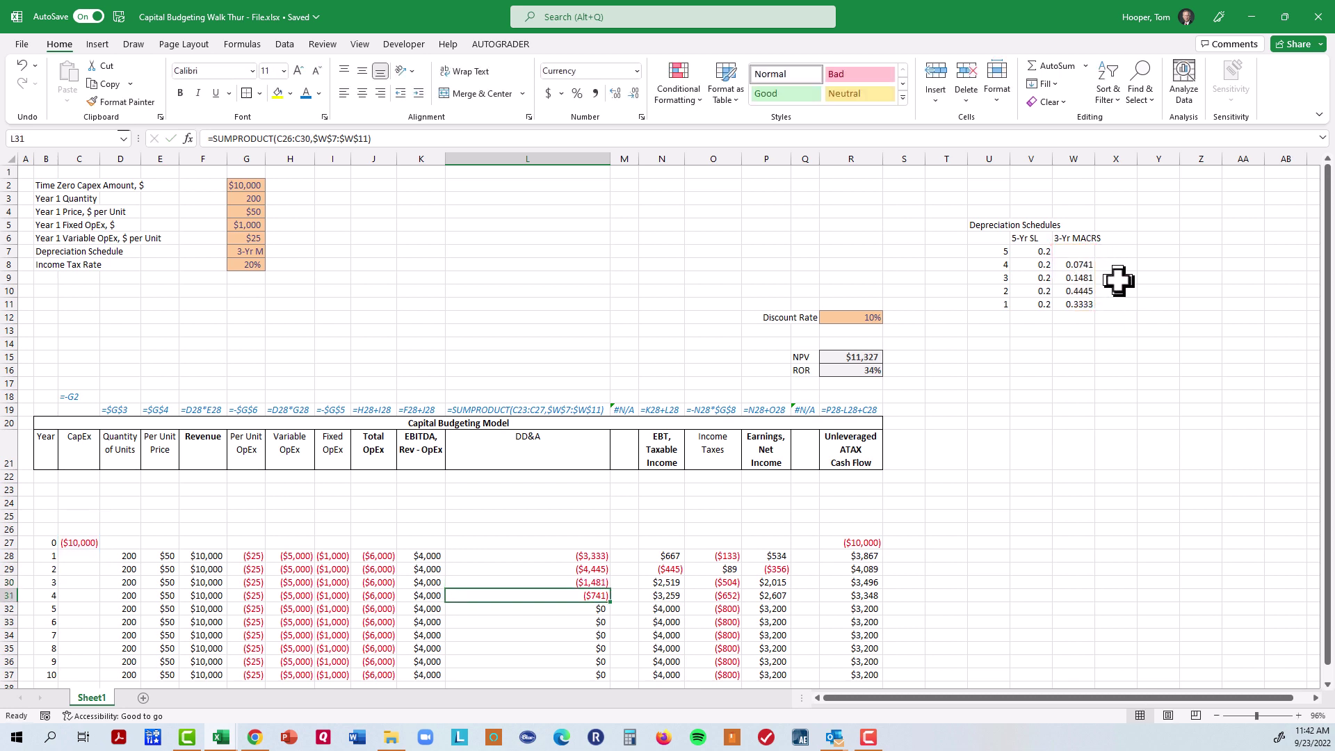
pyautogui.press('F2')
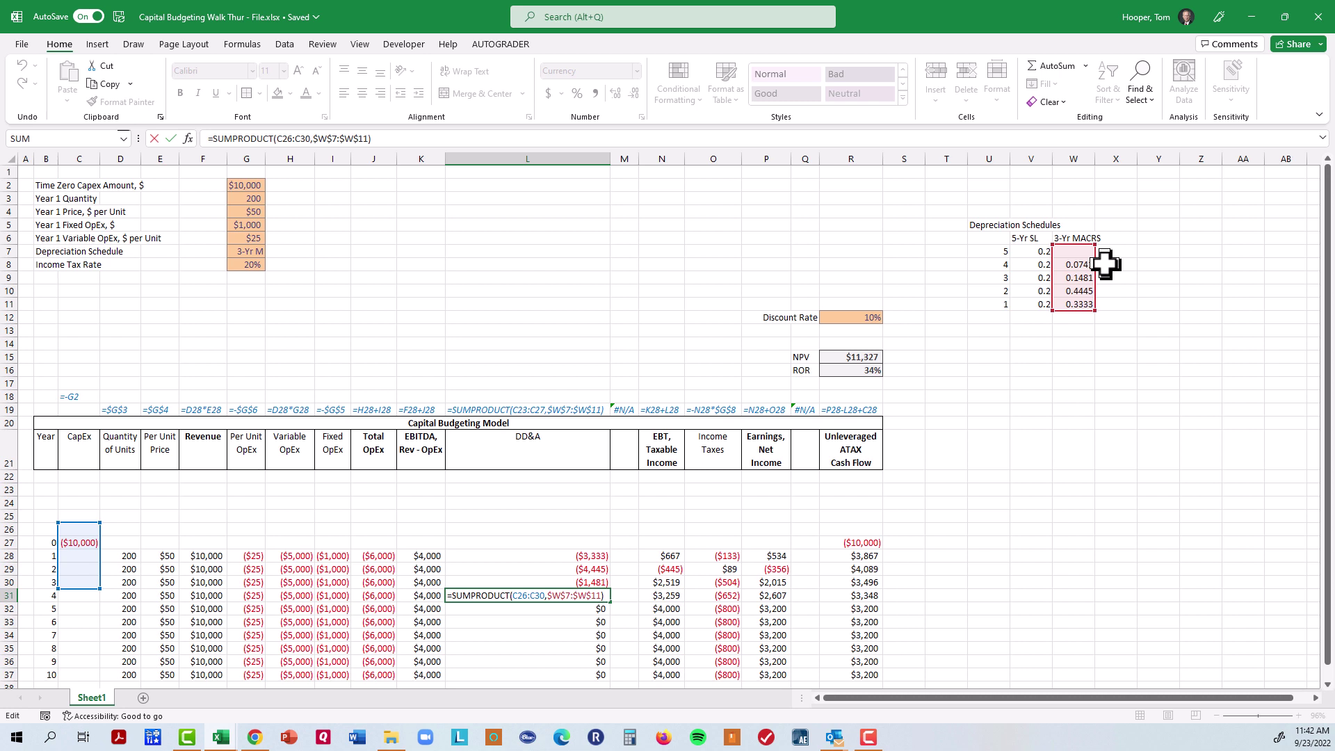
pyautogui.press('Return')
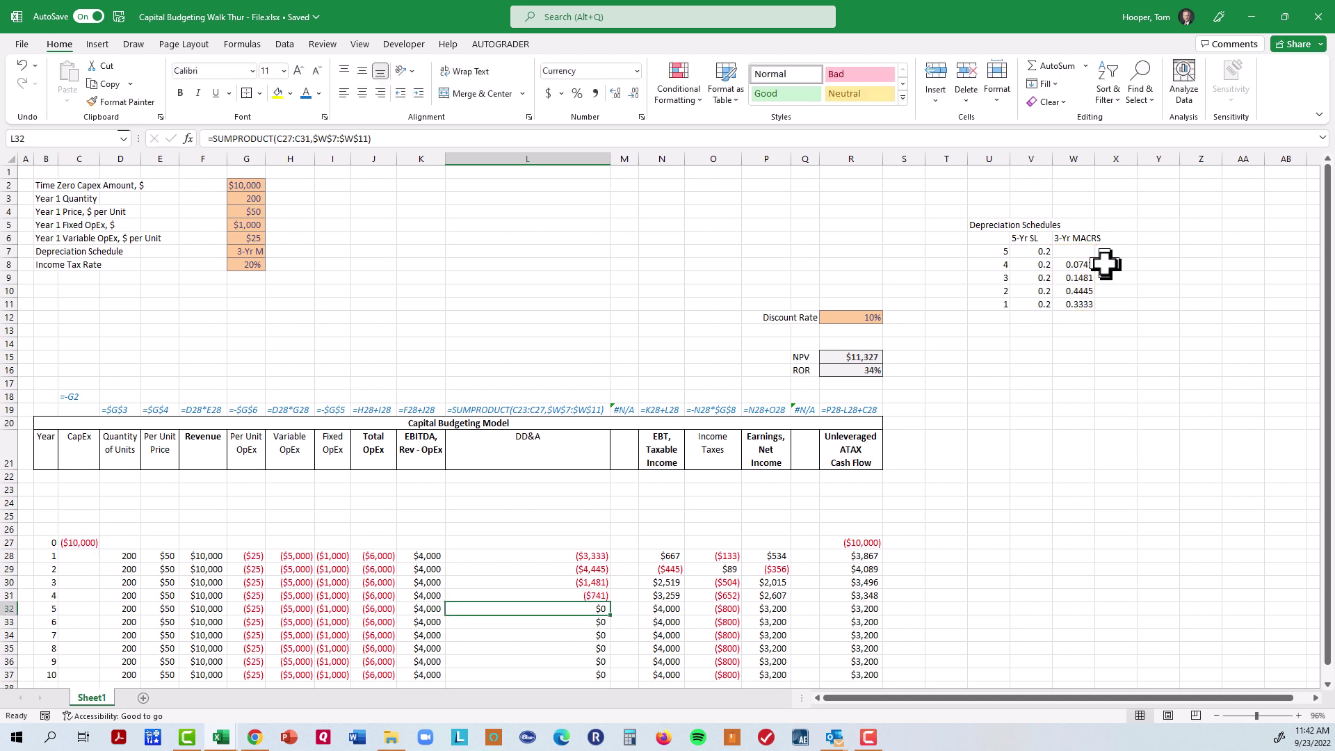
pyautogui.doubleClick(546, 603)
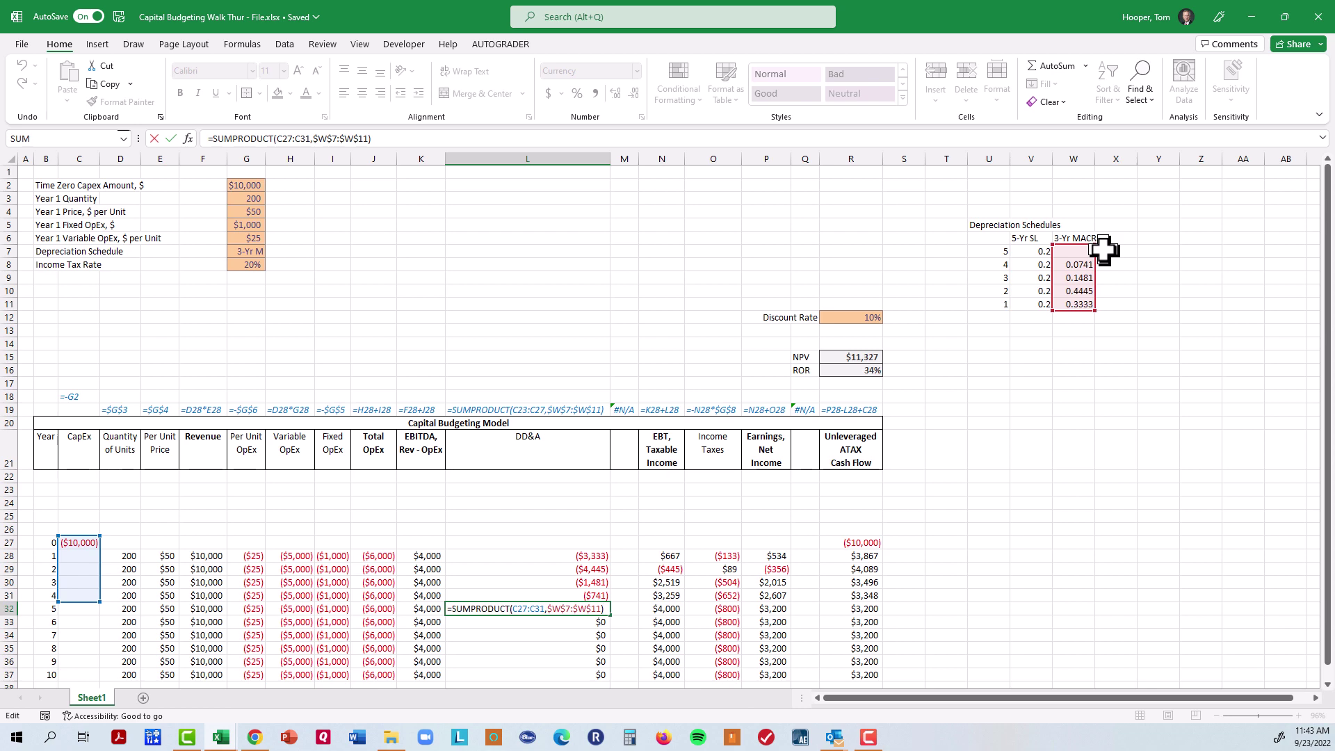
pyautogui.press('Return')
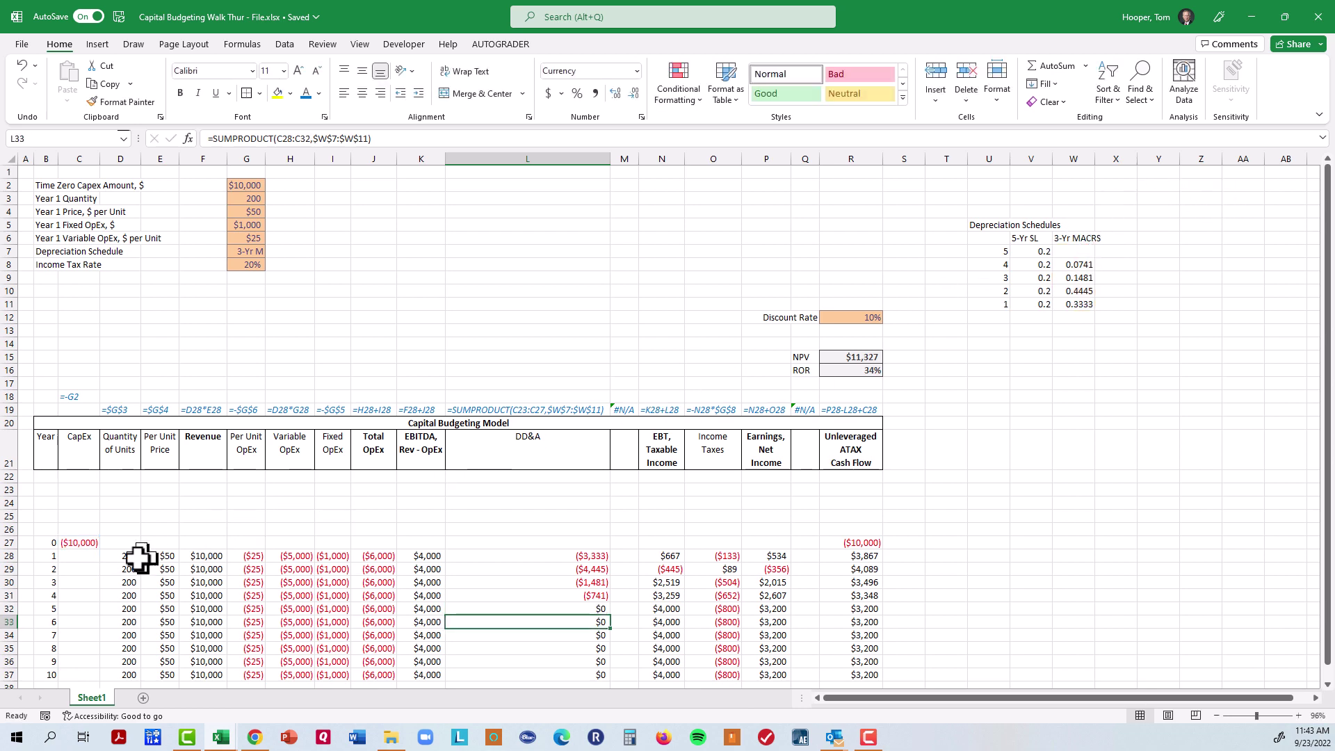
pyautogui.click(86, 571)
pyautogui.write('-')
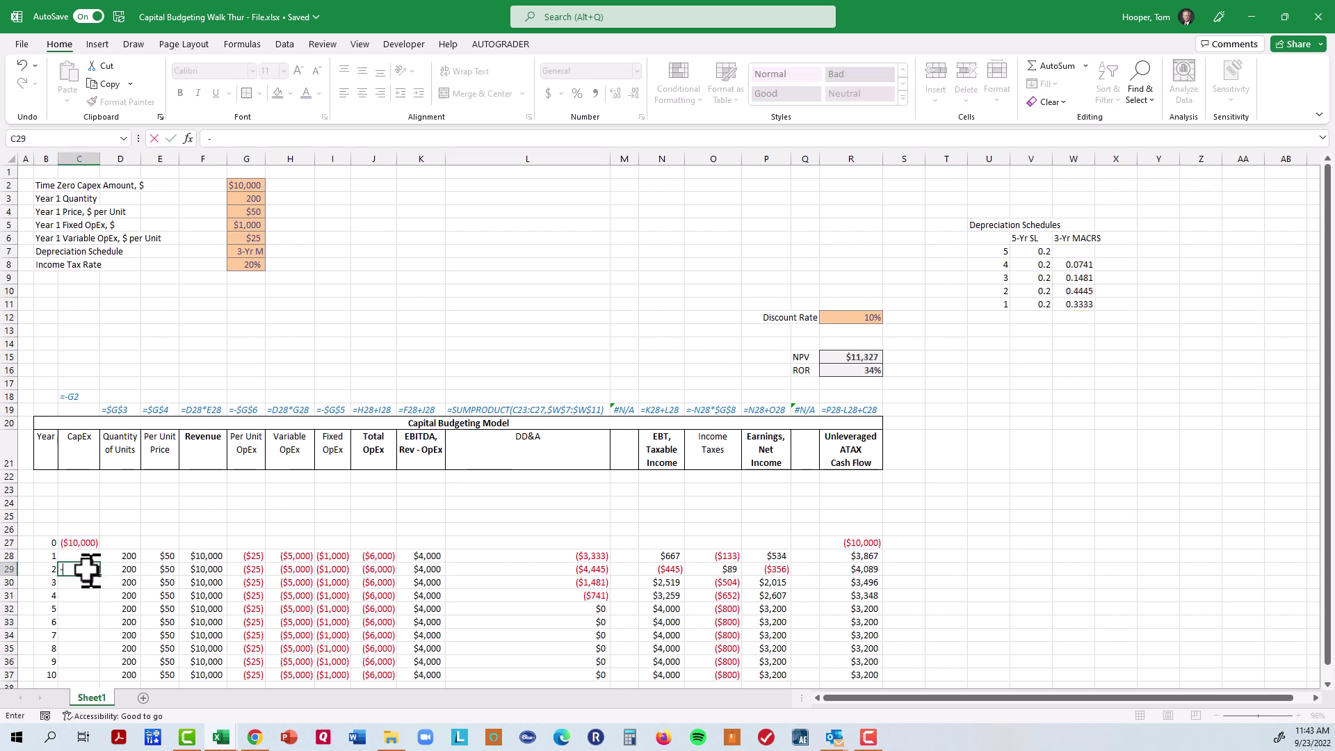
pyautogui.write('$5,000')
pyautogui.press('Return')
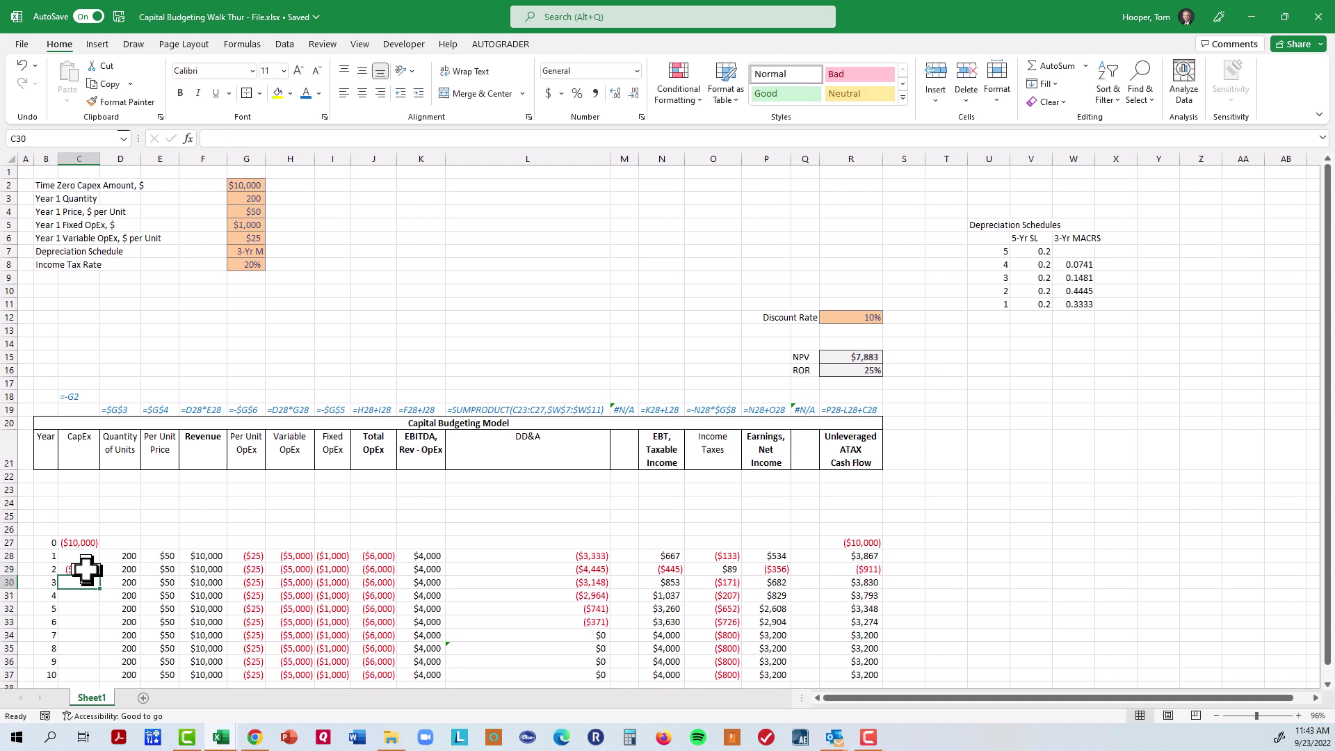
pyautogui.click(566, 593)
pyautogui.doubleClick(565, 593)
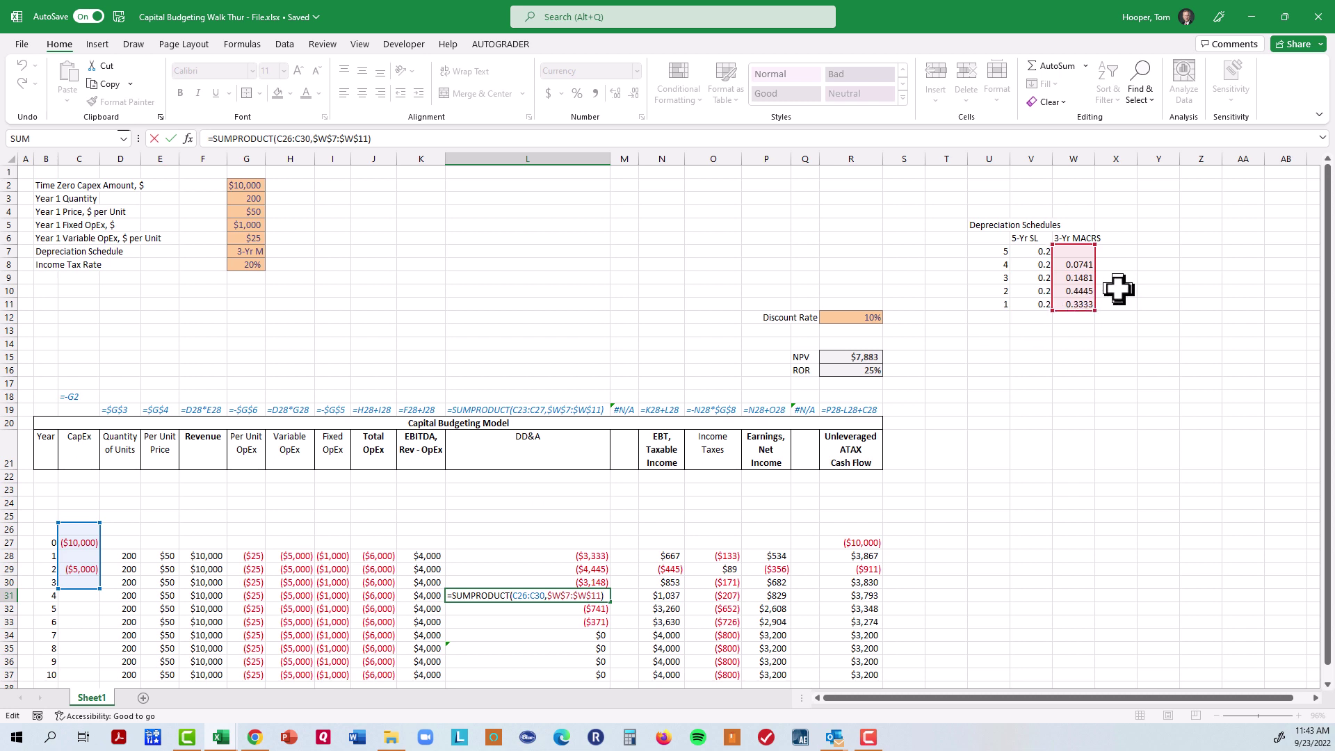
pyautogui.press('Return')
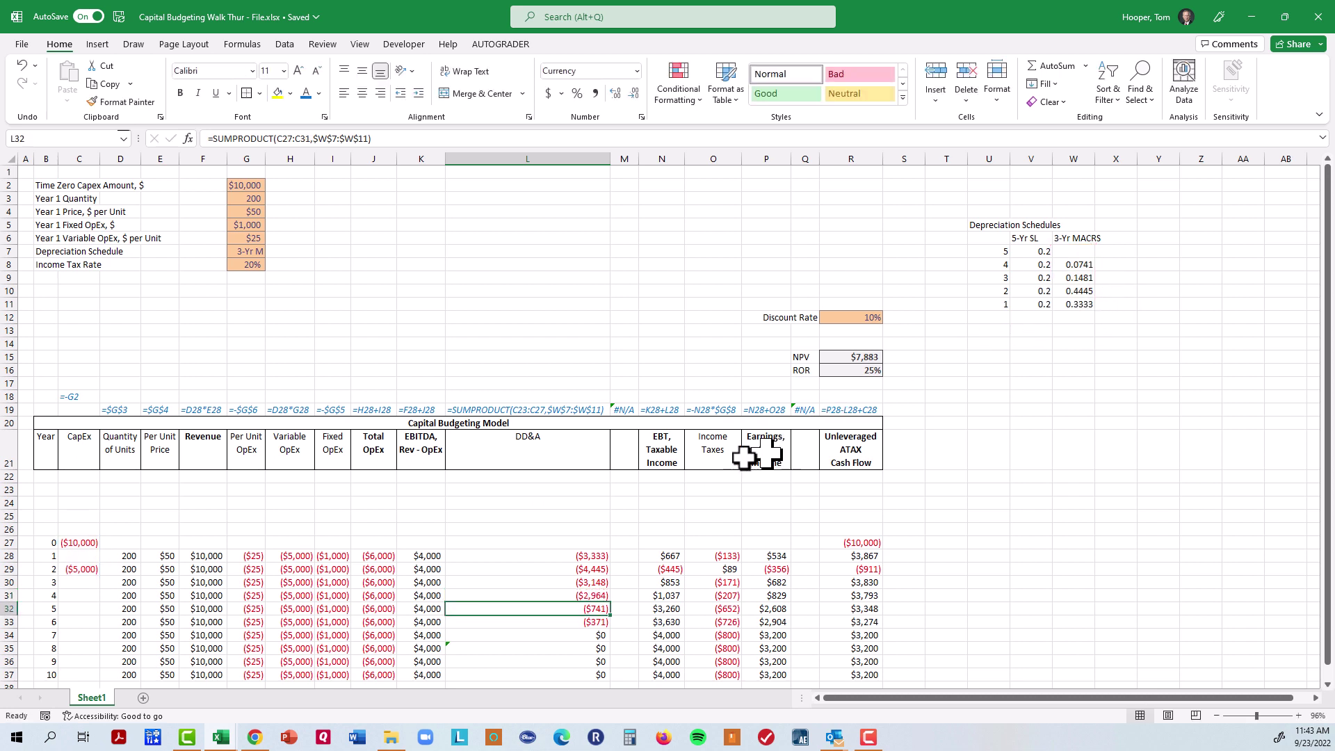
pyautogui.click(552, 597)
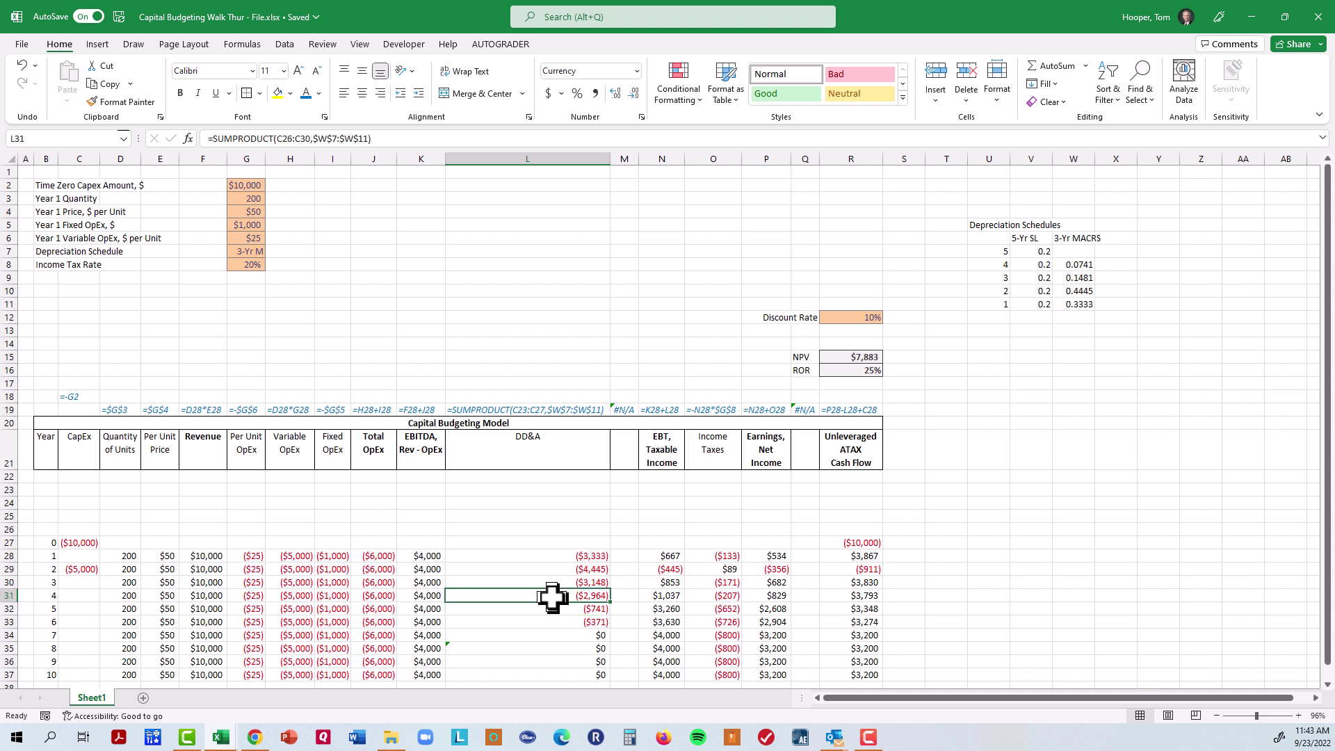
pyautogui.click(76, 568)
pyautogui.press('Delete')
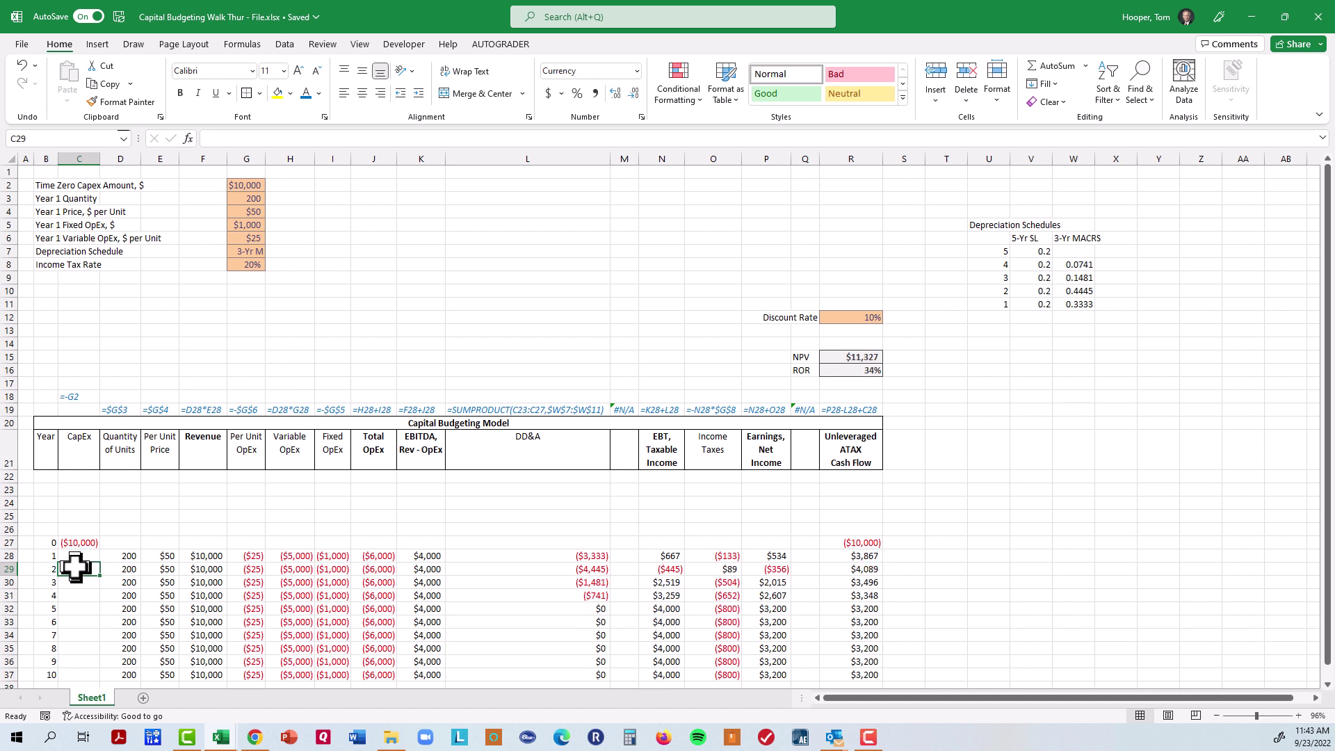
pyautogui.doubleClick(540, 569)
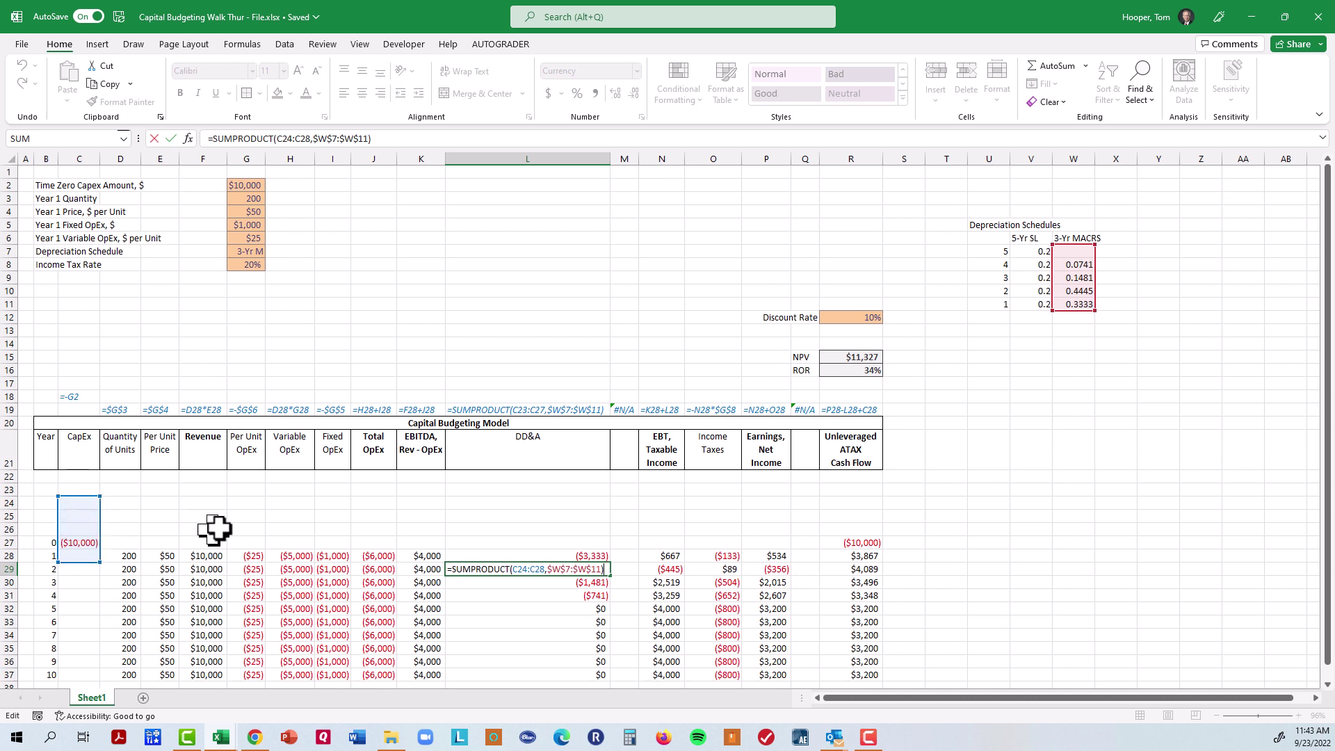
pyautogui.press('Escape')
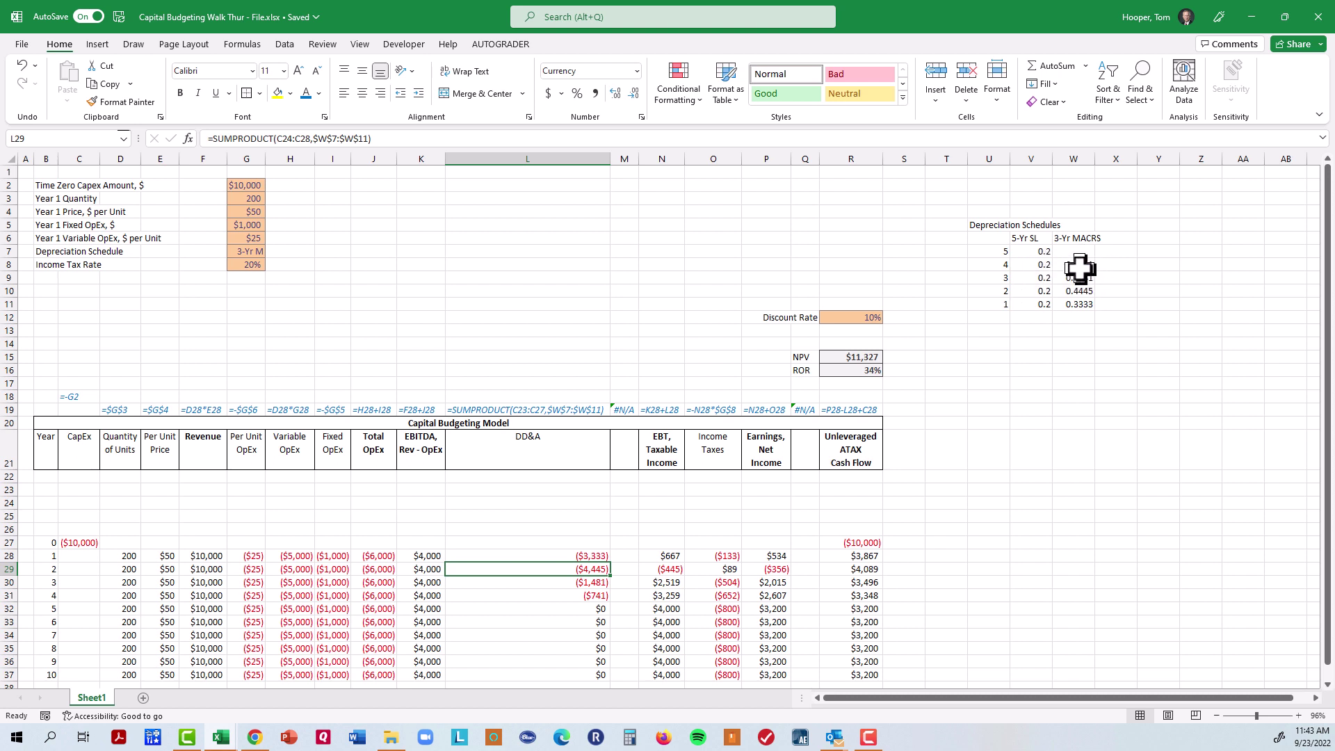
pyautogui.click(944, 423)
# Title T20 'DD&A Schedule' and add headings Gross PP&E, Accum Depr and Net in T21:V21.
pyautogui.moveTo(945, 423); pyautogui.dragTo(1028, 452)
pyautogui.write('DD&A')
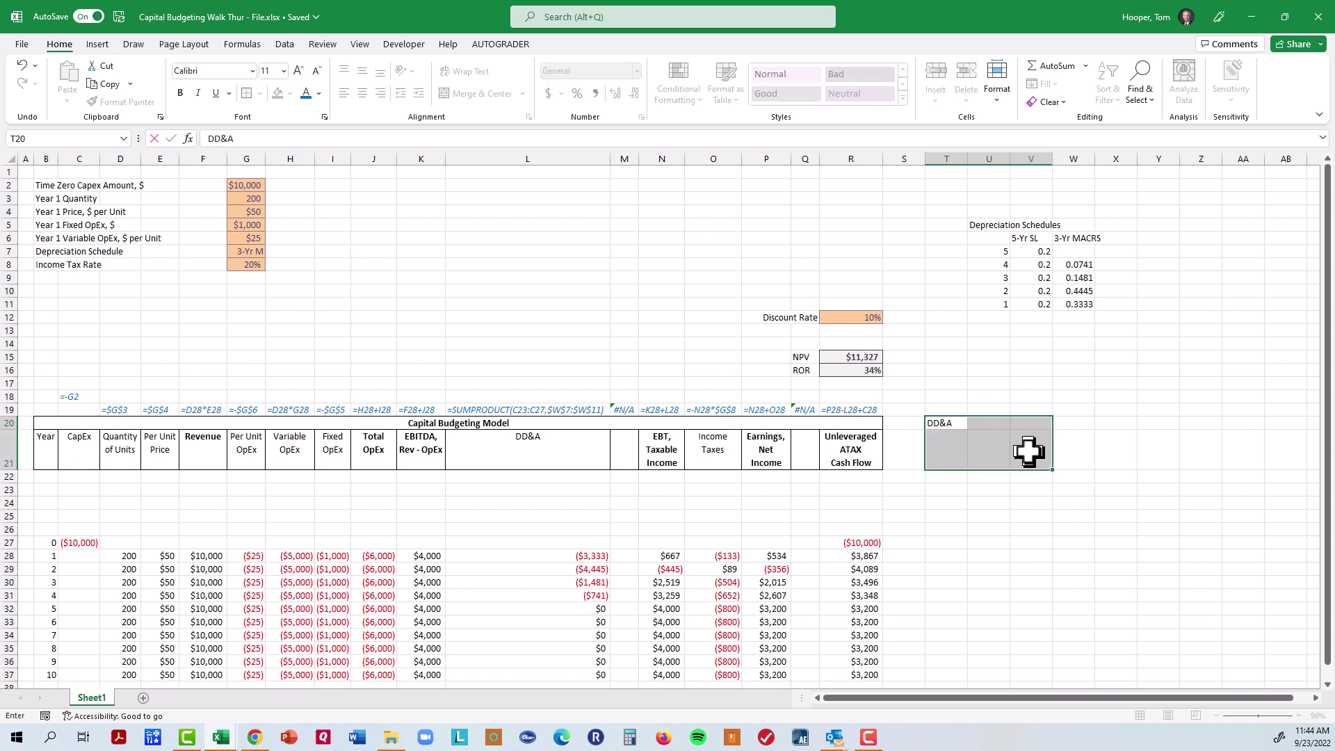
pyautogui.write(' Schedule')
pyautogui.press('Return')
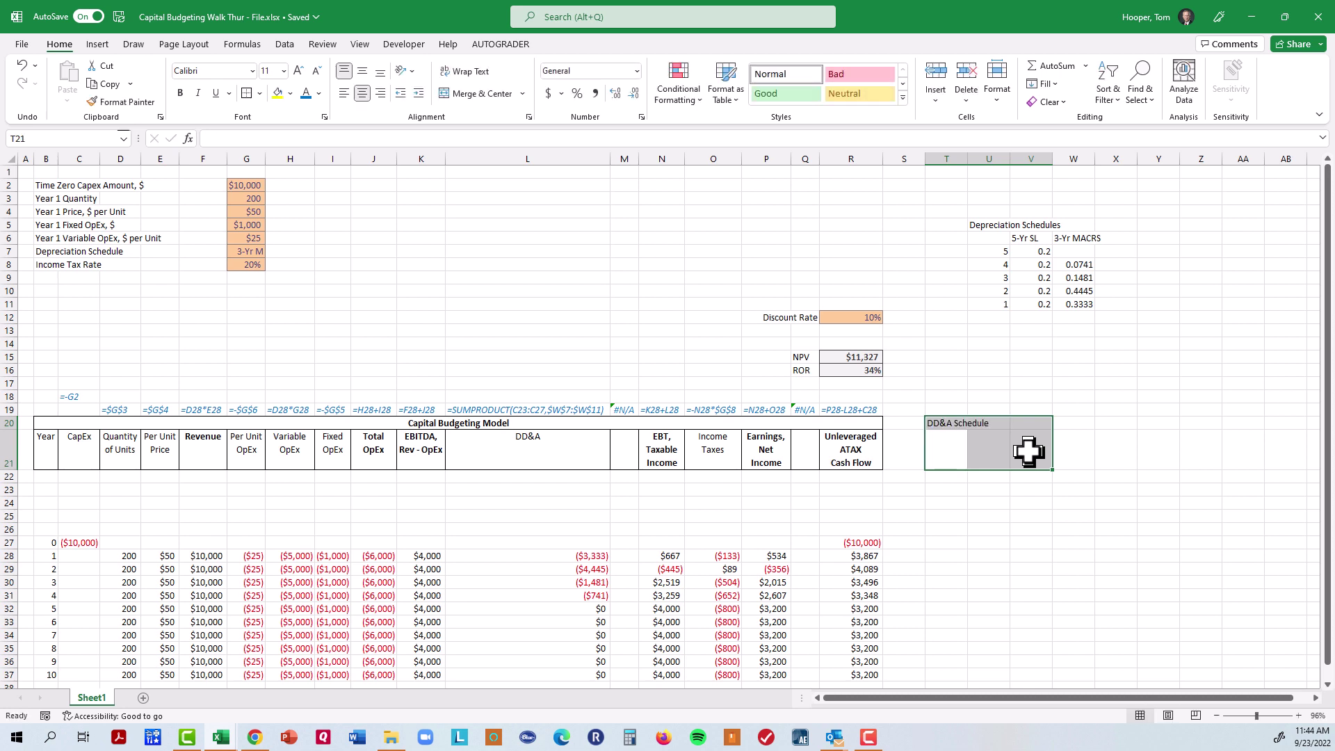
pyautogui.write('Gross ')
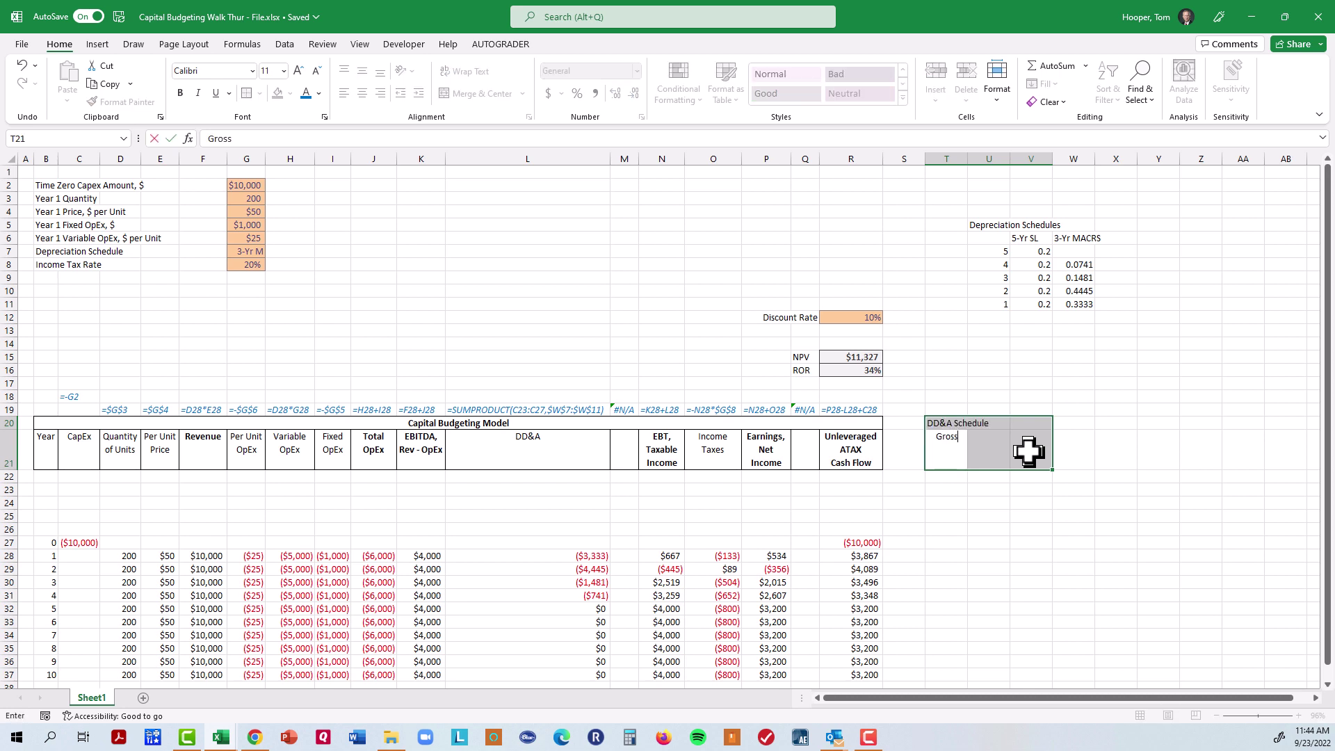
pyautogui.write('PP&E')
pyautogui.press('Tab')
pyautogui.write('Accum ')
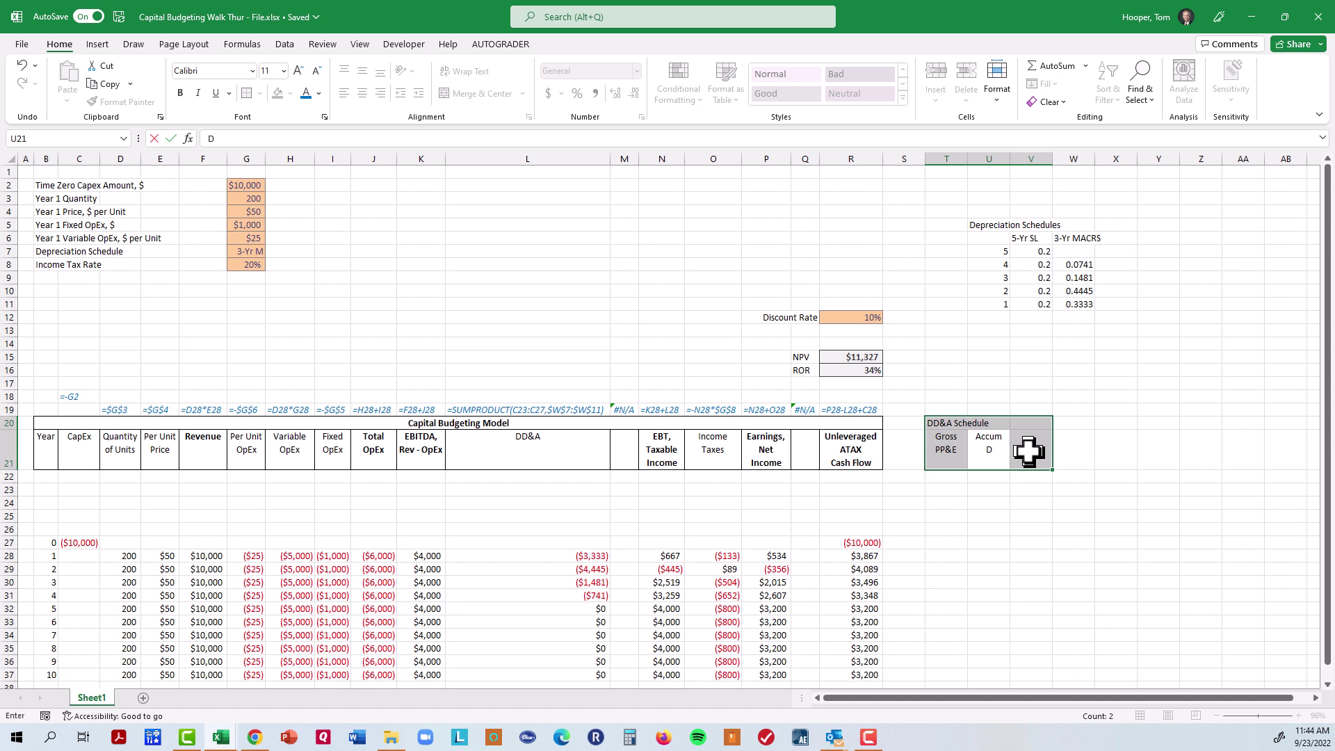
pyautogui.write('Depr')
pyautogui.press('Tab')
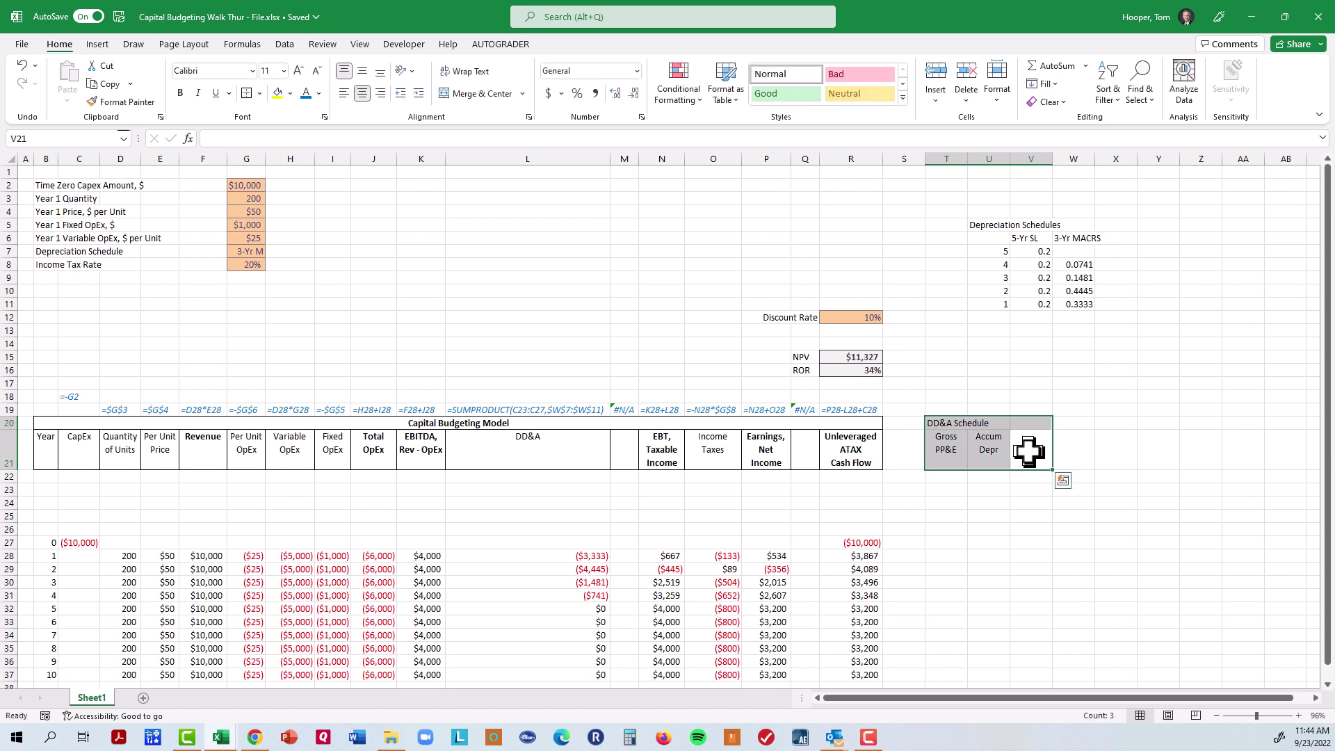
pyautogui.write('Net')
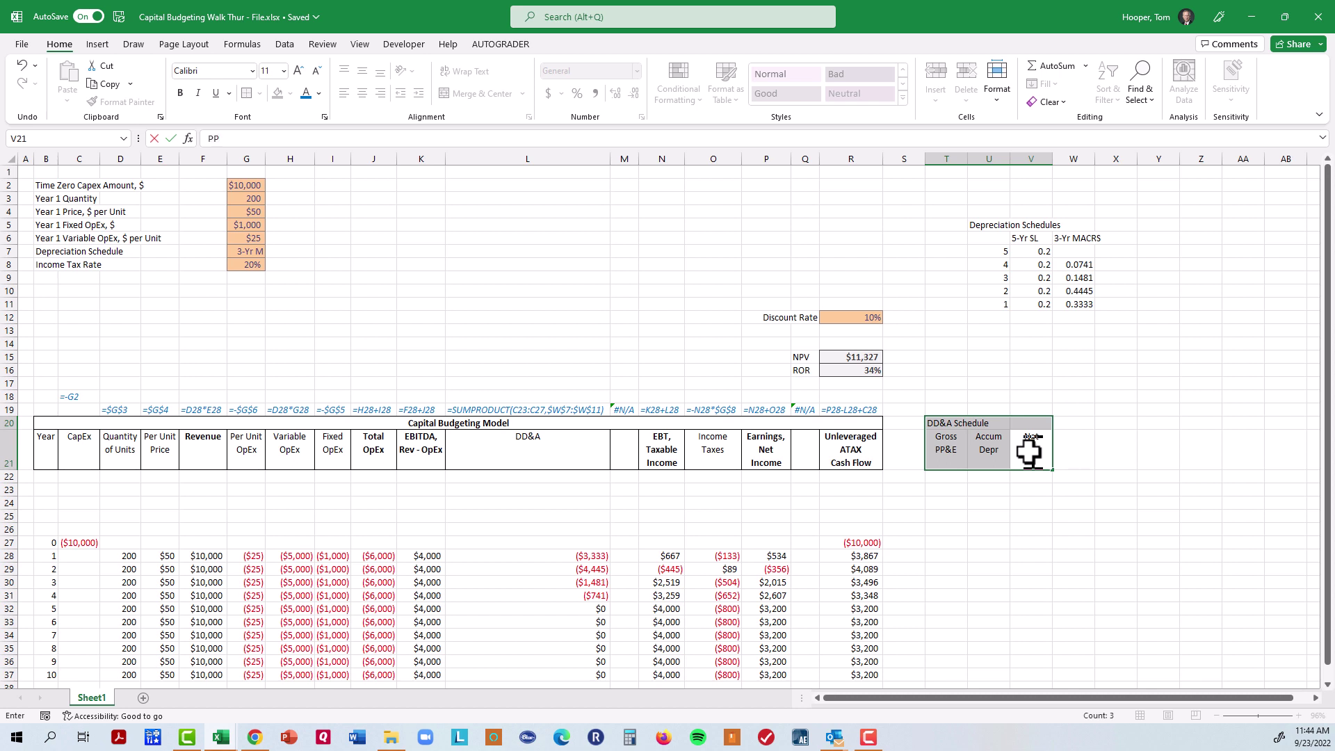
pyautogui.press('Tab')
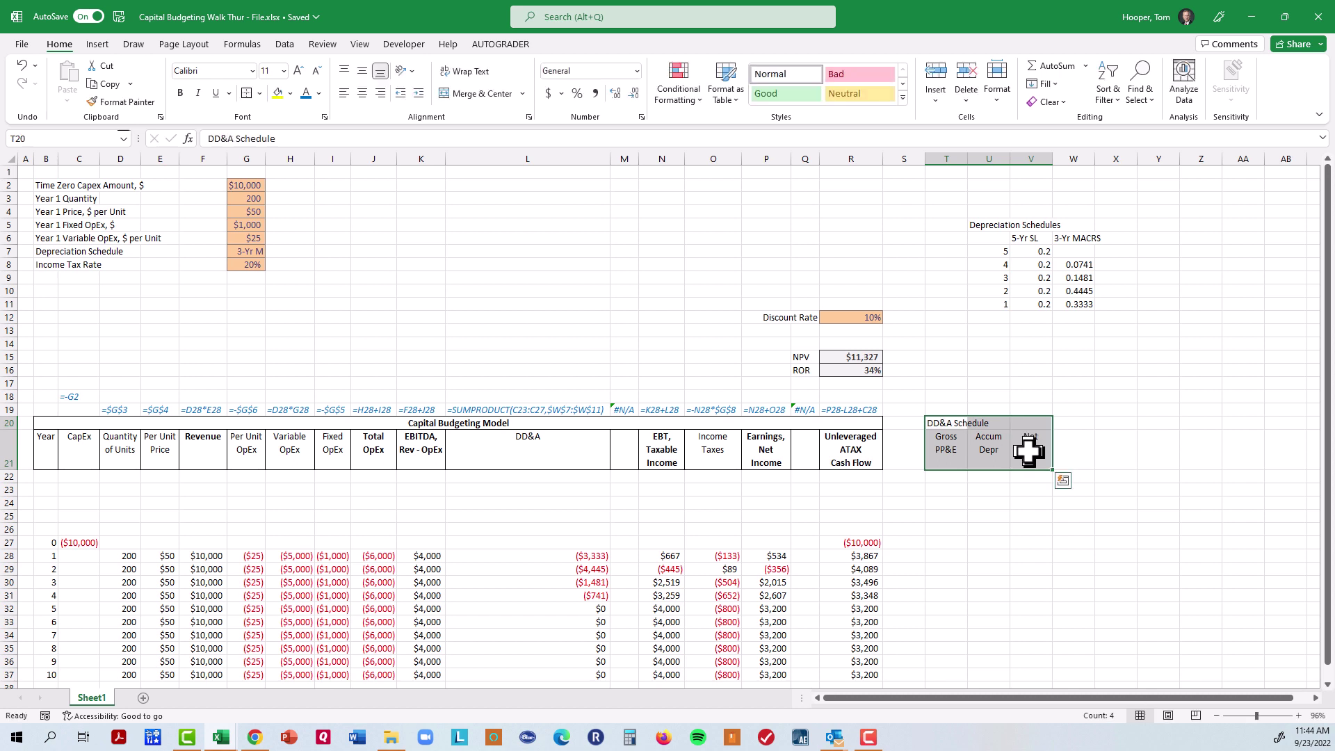
pyautogui.press('Up')
pyautogui.press('Down')
pyautogui.hotkey('shift', 'Right')
pyautogui.hotkey('shift', 'Right')
# Centre the DD&A Schedule title across T20:V20 using Center Across Selection.
pyautogui.hotkey('ctrl', '1')
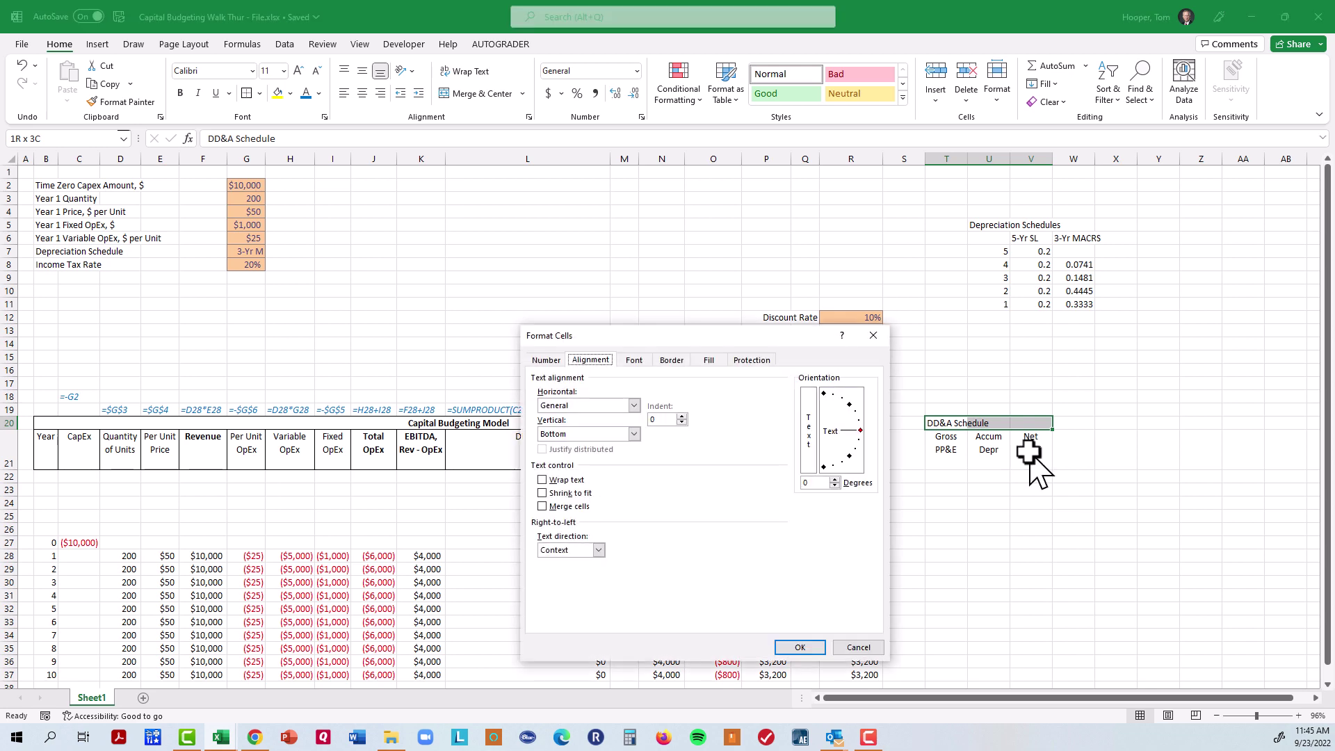
pyautogui.hotkey('ctrl', 'shift', 'Tab')
pyautogui.hotkey('ctrl', 'shift', 'Tab')
pyautogui.hotkey('ctrl', 'shift', 'Tab')
pyautogui.hotkey('ctrl', 'shift', 'Tab')
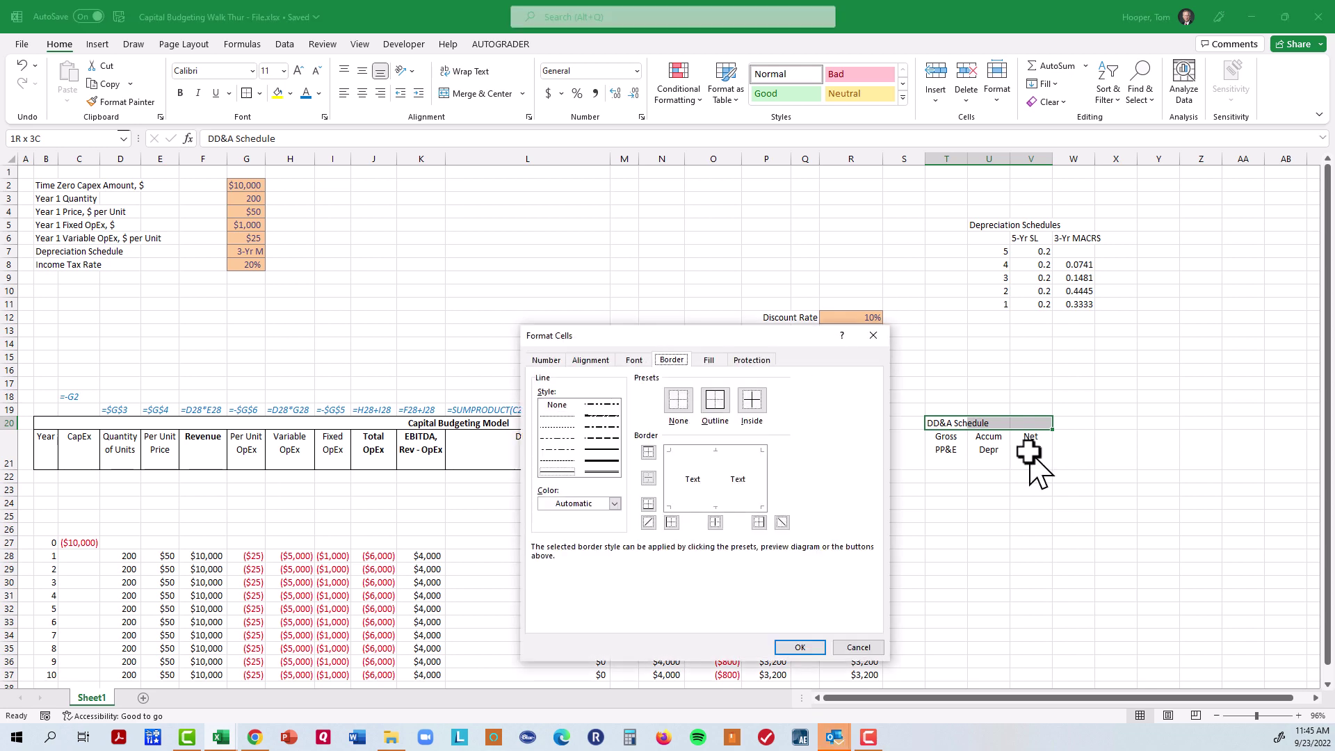
pyautogui.hotkey('ctrl', 'shift', 'Tab')
pyautogui.hotkey('ctrl', 'shift', 'Tab')
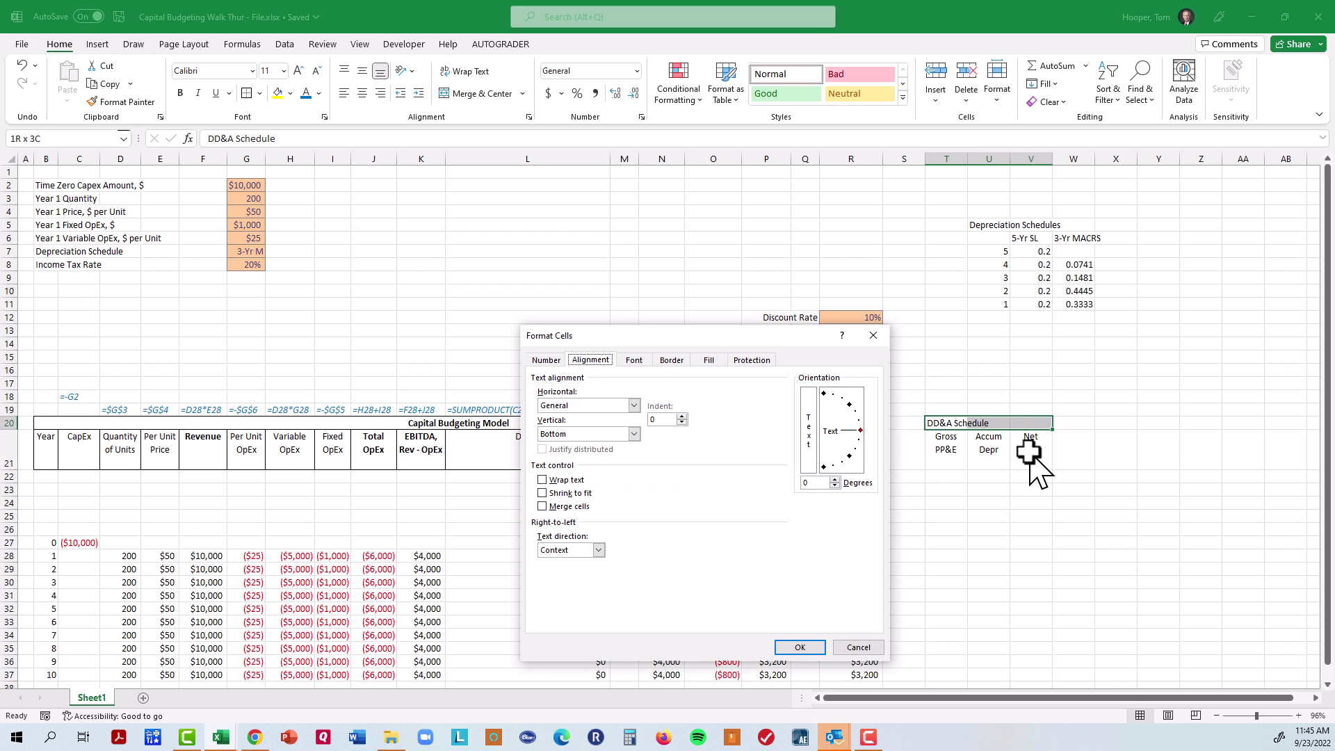
pyautogui.press('Tab')
pyautogui.hotkey('alt', 'Down')
pyautogui.press('Down')
pyautogui.press('Down')
pyautogui.press('Down')
pyautogui.press('Down')
pyautogui.press('Down')
pyautogui.press('Down')
pyautogui.press('Down')
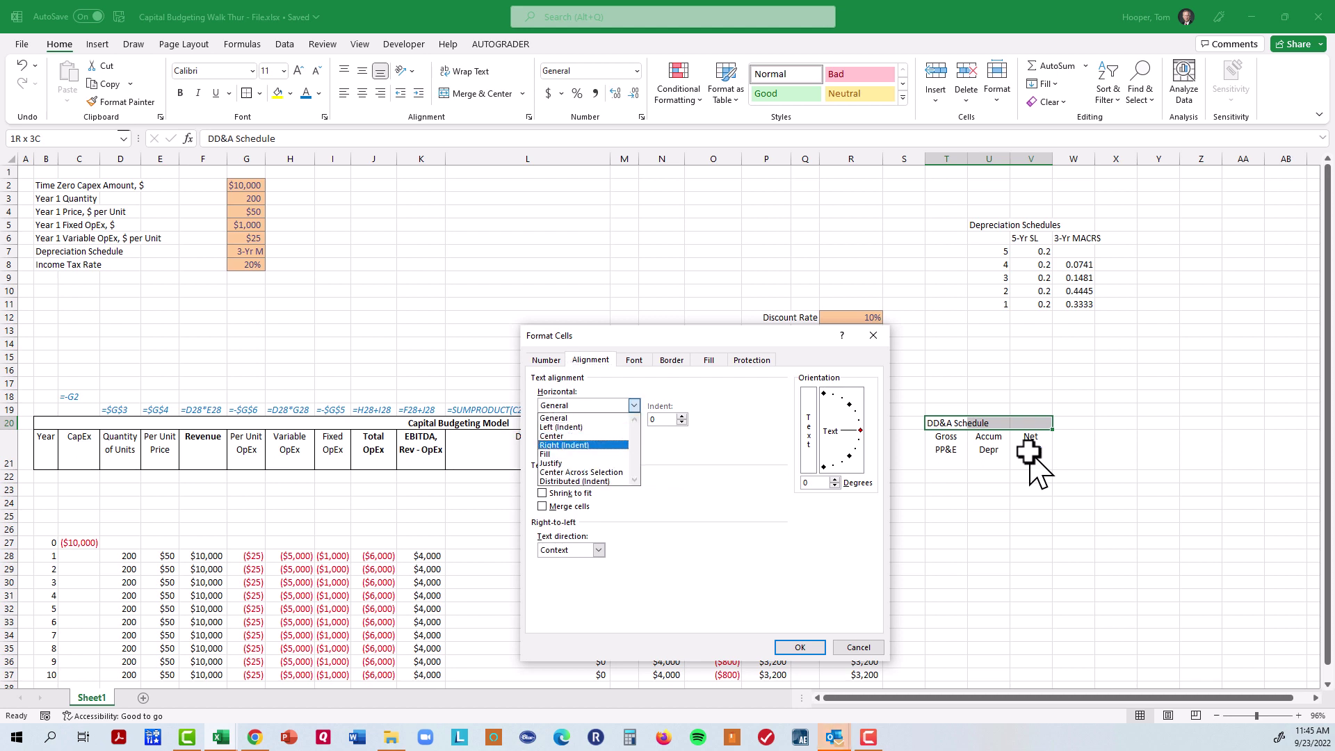
pyautogui.press('Up')
pyautogui.press('Return')
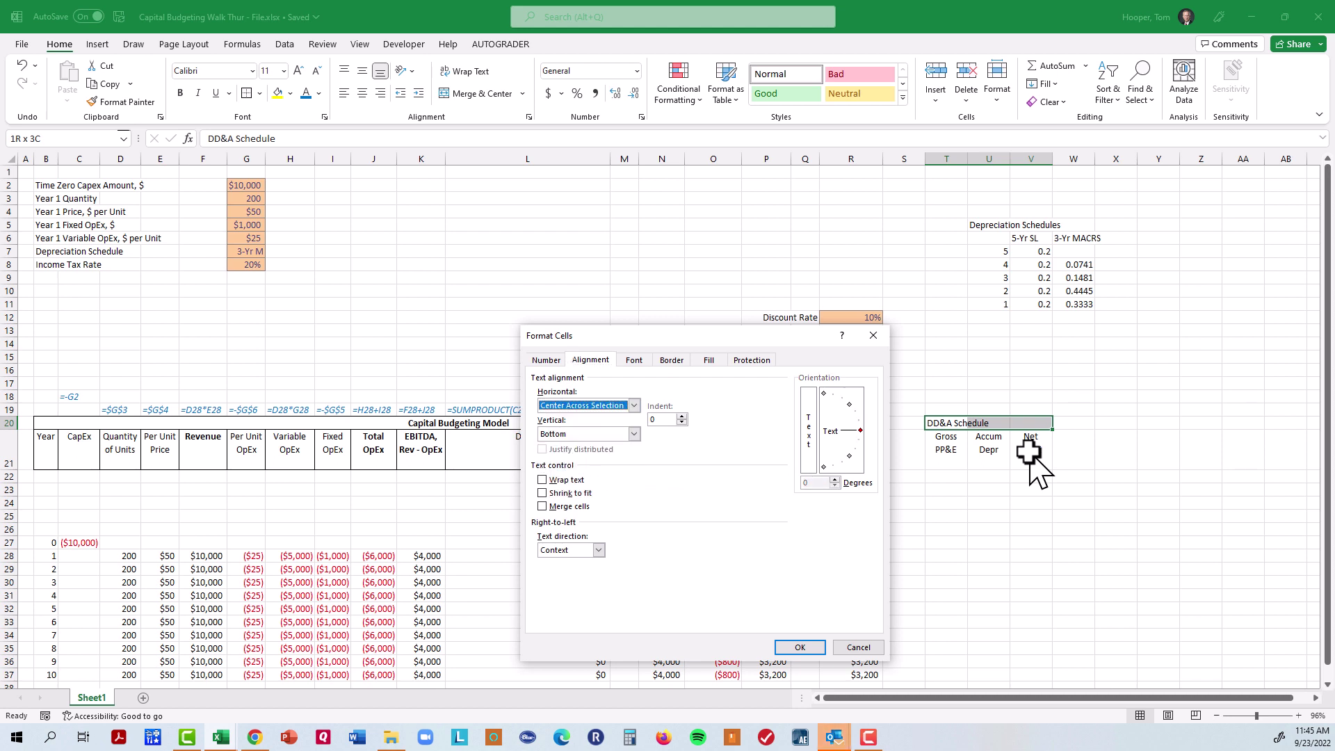
pyautogui.press('Return')
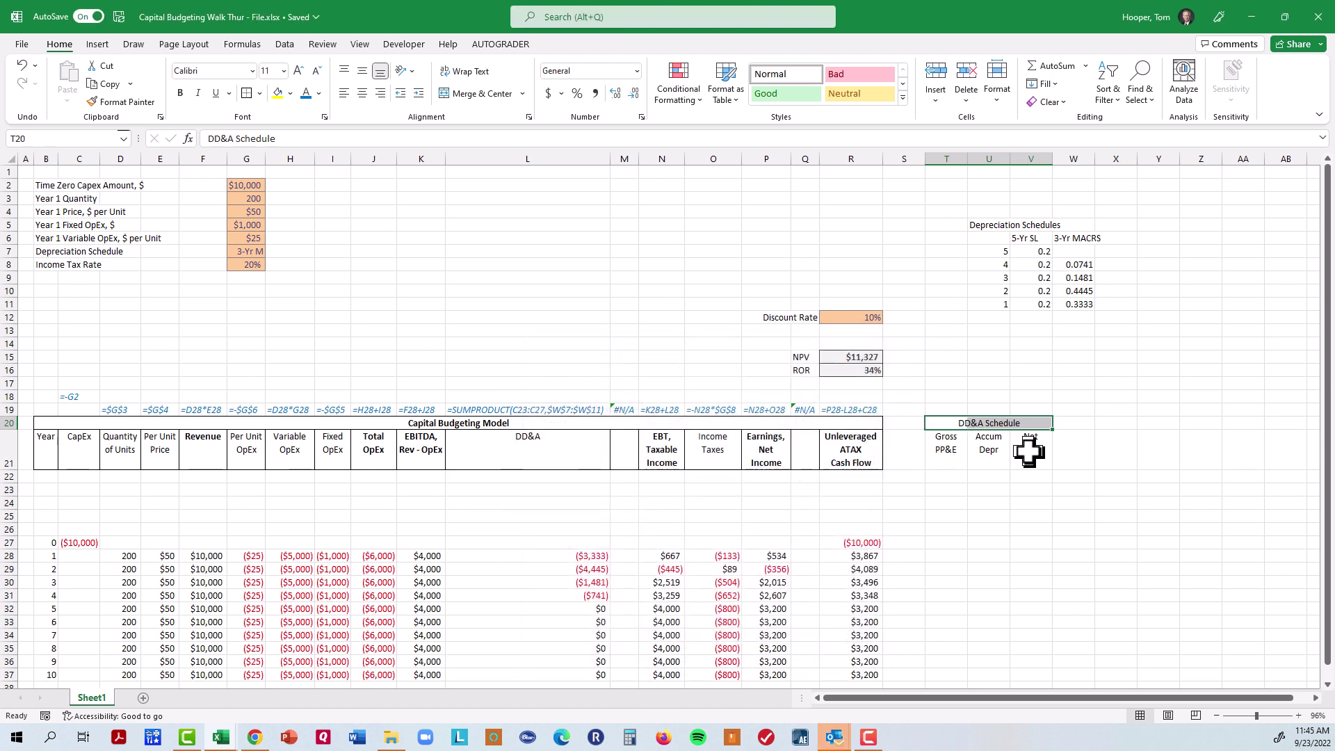
# Frame the T20:V21 schedule header block with a border.
pyautogui.keyDown('shift'); pyautogui.click(1029, 452); pyautogui.keyUp('shift')
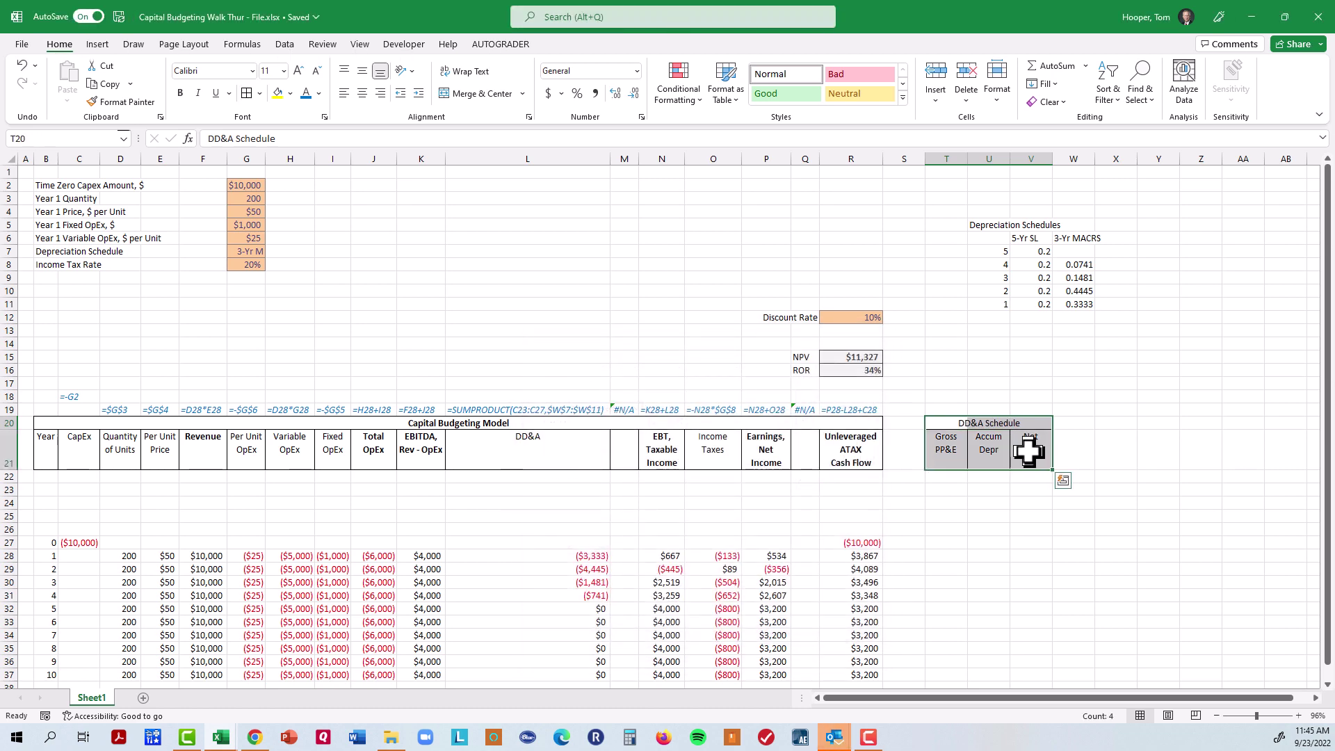
pyautogui.press('Right')
pyautogui.press('Down')
pyautogui.press('Down')
pyautogui.press('Down')
pyautogui.press('Down')
pyautogui.press('Down')
pyautogui.press('Down')
pyautogui.press('Left')
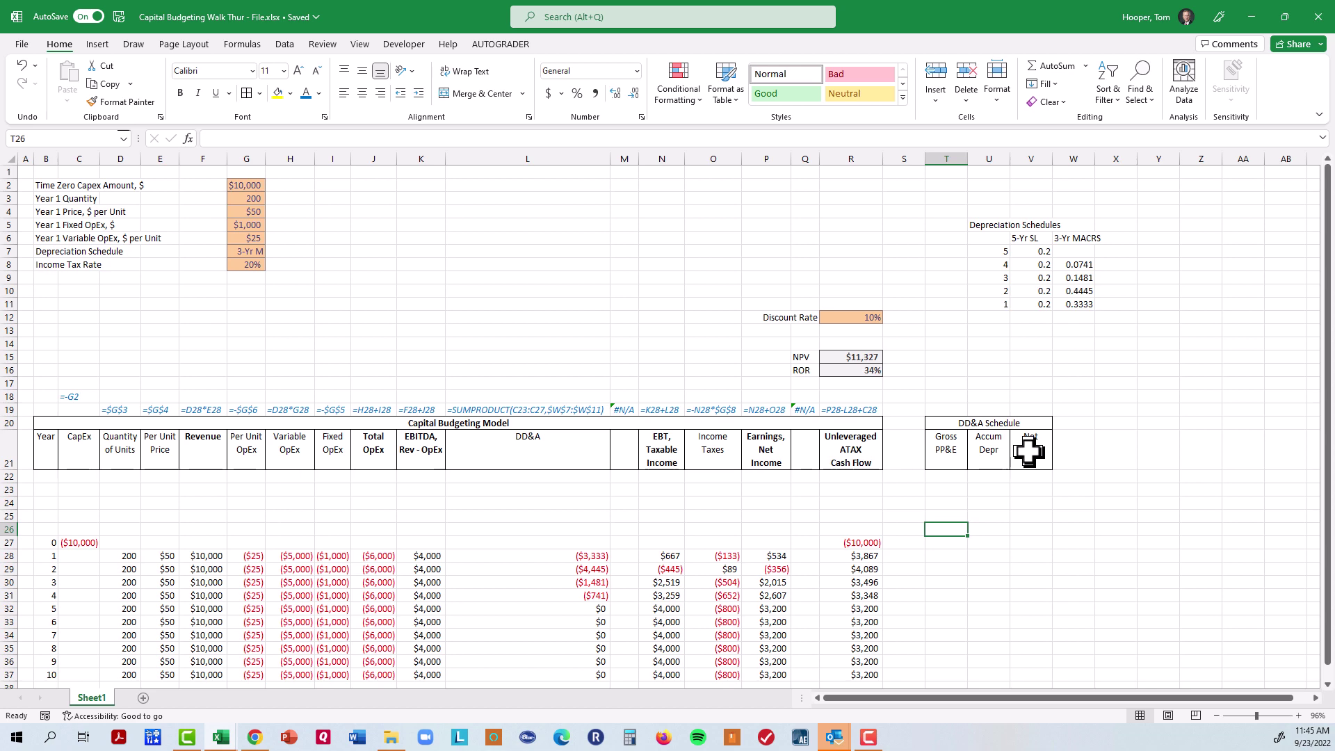
pyautogui.press('Down')
# Enter the running CapEx total =SUM($C$27:C27) in T27.
pyautogui.write('=su')
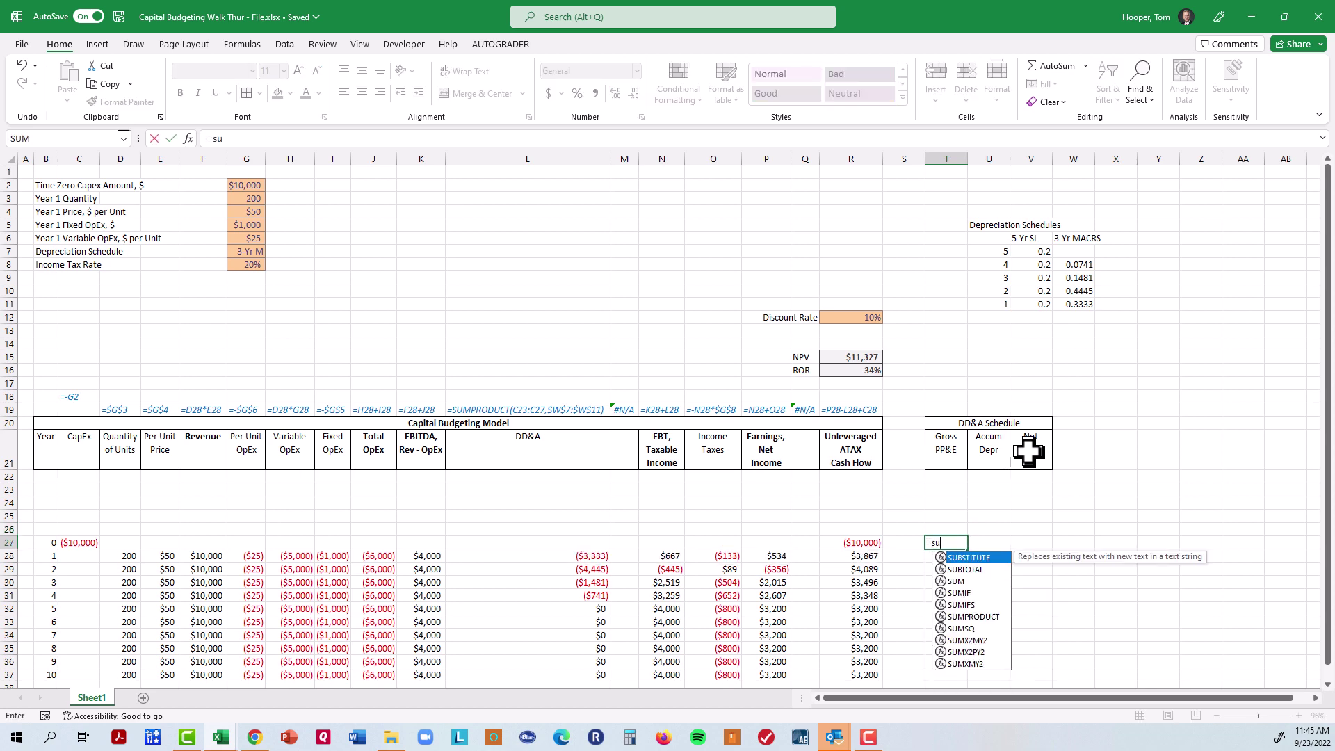
pyautogui.write('m(')
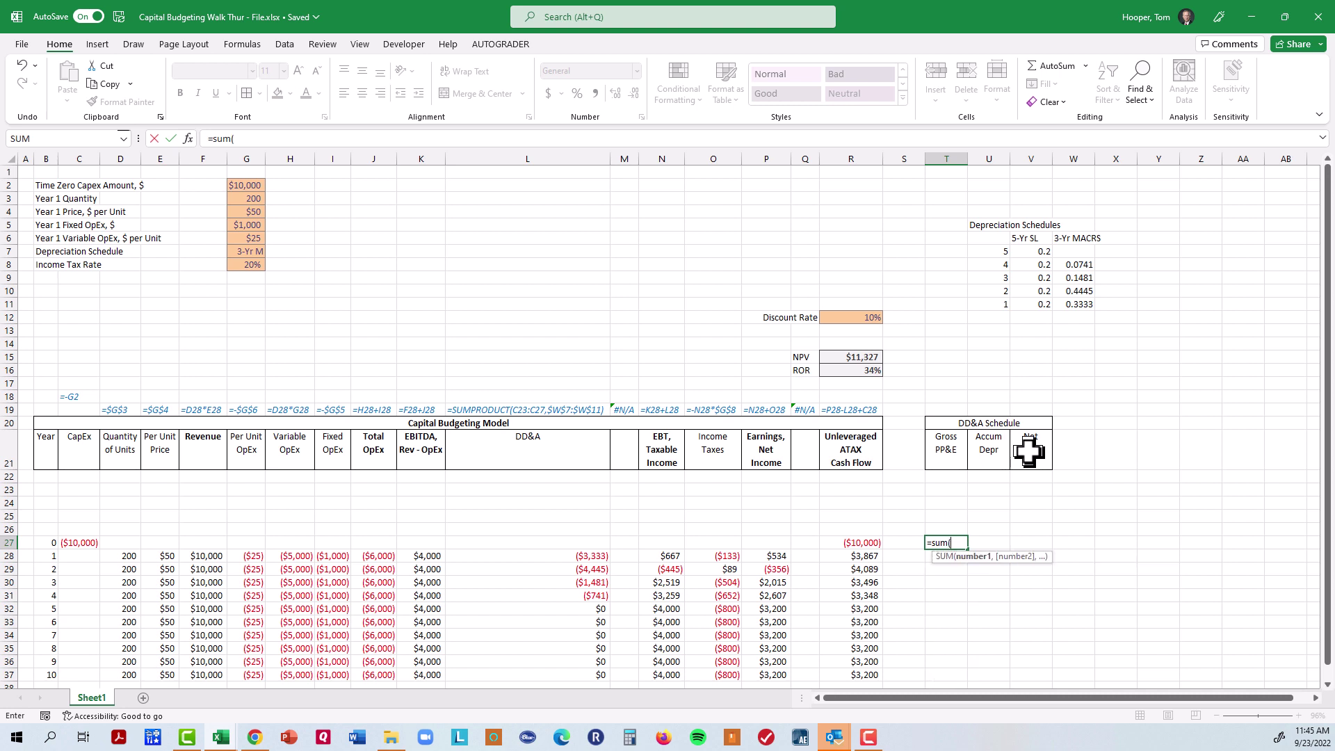
pyautogui.press('Left')
pyautogui.press('Left')
pyautogui.press('Left')
pyautogui.press('Left')
pyautogui.press('Left')
pyautogui.press('Left')
pyautogui.press('Left')
pyautogui.press('Left')
pyautogui.press('Left')
pyautogui.press('Left')
pyautogui.press('Left')
pyautogui.press('Left')
pyautogui.press('Left')
pyautogui.press('Left')
pyautogui.press('Left')
pyautogui.press('Left')
pyautogui.press('Left')
pyautogui.press('Left')
pyautogui.press('Right')
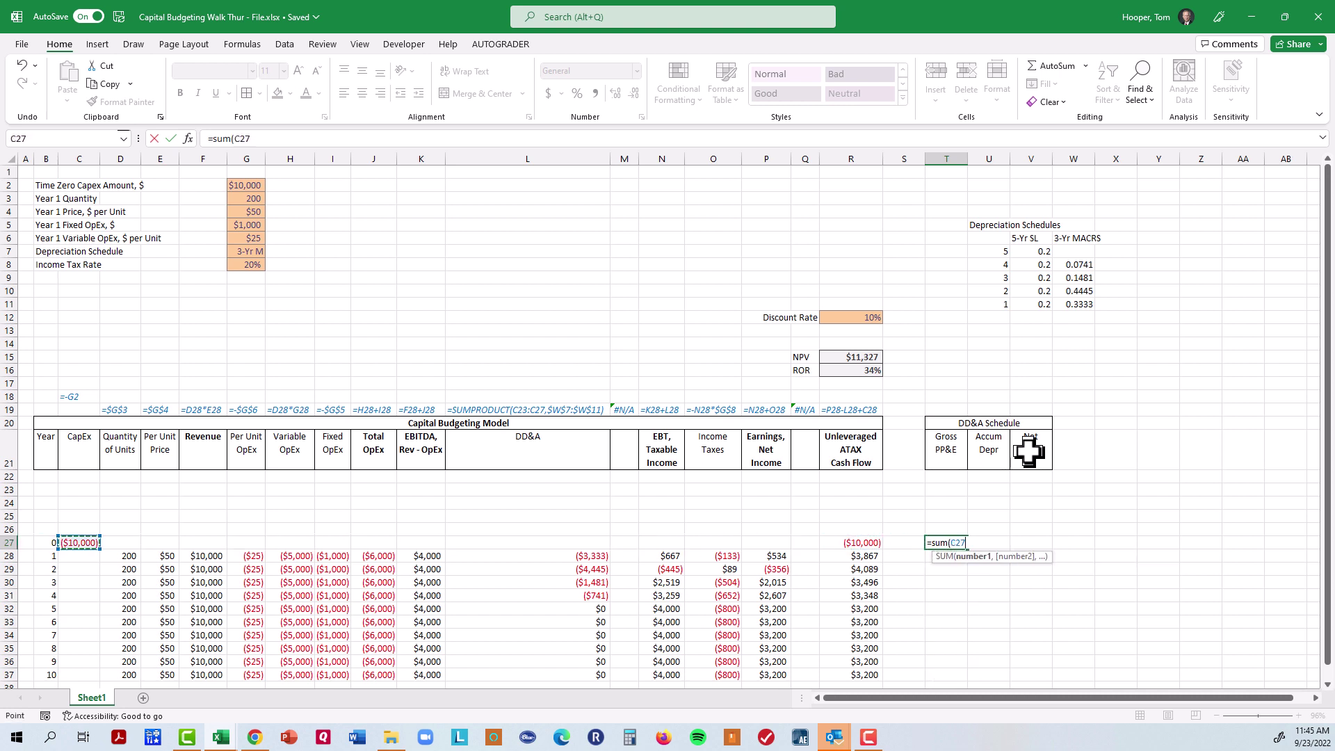
pyautogui.write(':C27)')
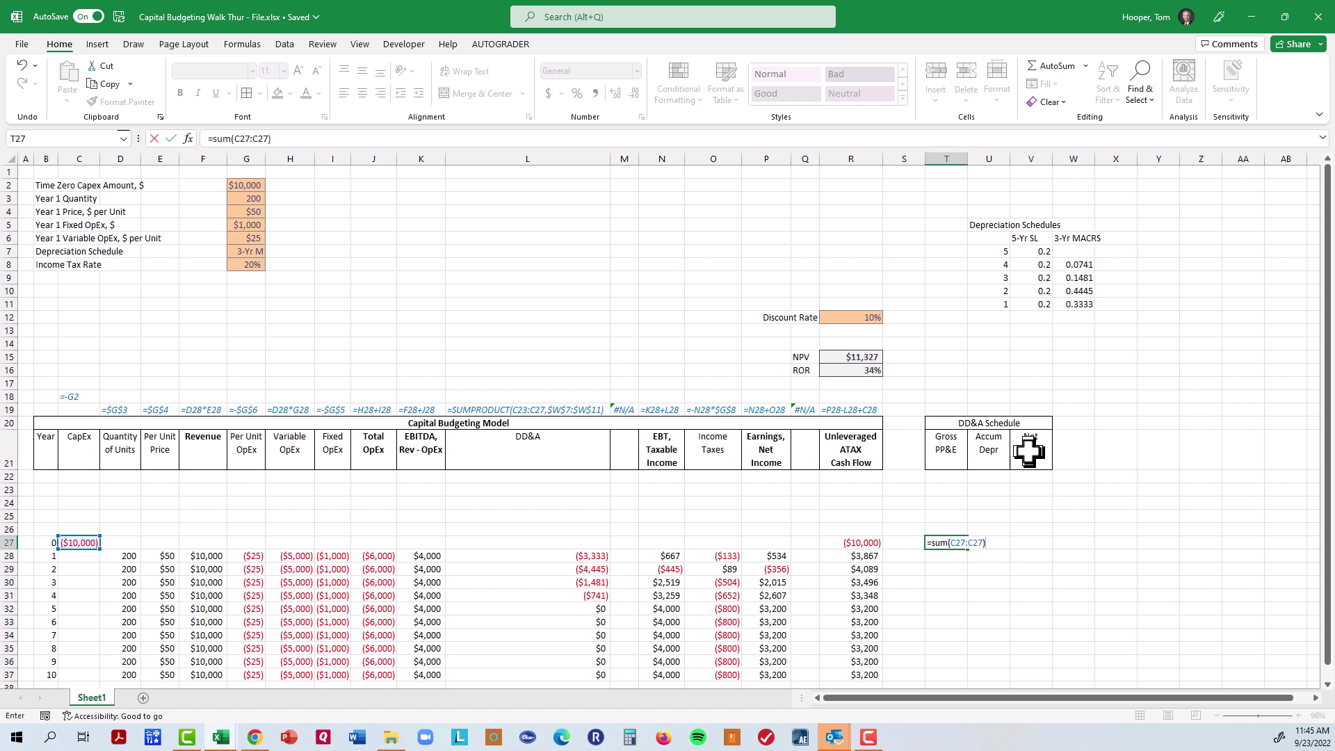
pyautogui.click(957, 542)
pyautogui.press('F4')
pyautogui.press('Return')
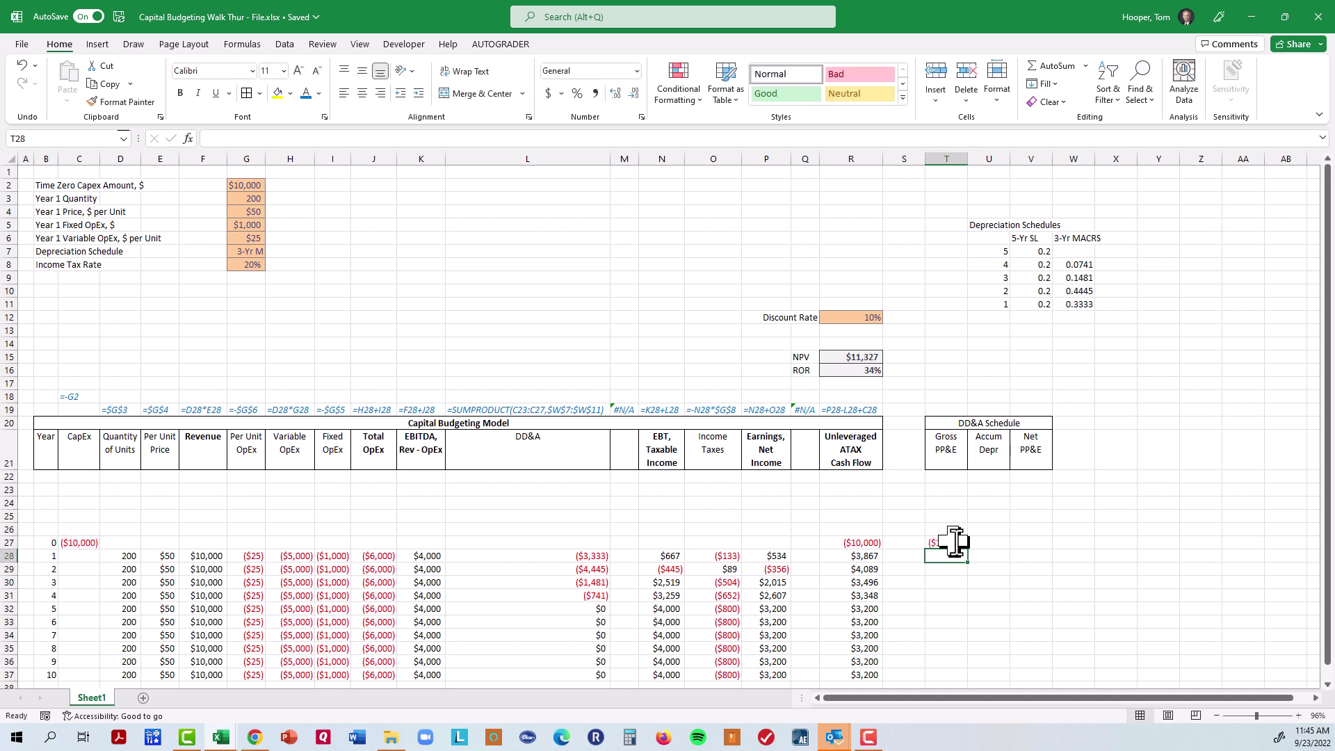
# Copy the Gross PP&E formula down through year 10.
pyautogui.press('Up')
pyautogui.hotkey('ctrl', 'c')
pyautogui.hotkey('shift', 'Down')
pyautogui.hotkey('shift', 'Down')
pyautogui.hotkey('shift', 'Down')
pyautogui.hotkey('shift', 'Down')
pyautogui.hotkey('shift', 'Down')
pyautogui.hotkey('shift', 'Down')
pyautogui.hotkey('shift', 'Down')
pyautogui.hotkey('shift', 'Down')
pyautogui.hotkey('shift', 'Down')
pyautogui.hotkey('shift', 'Down')
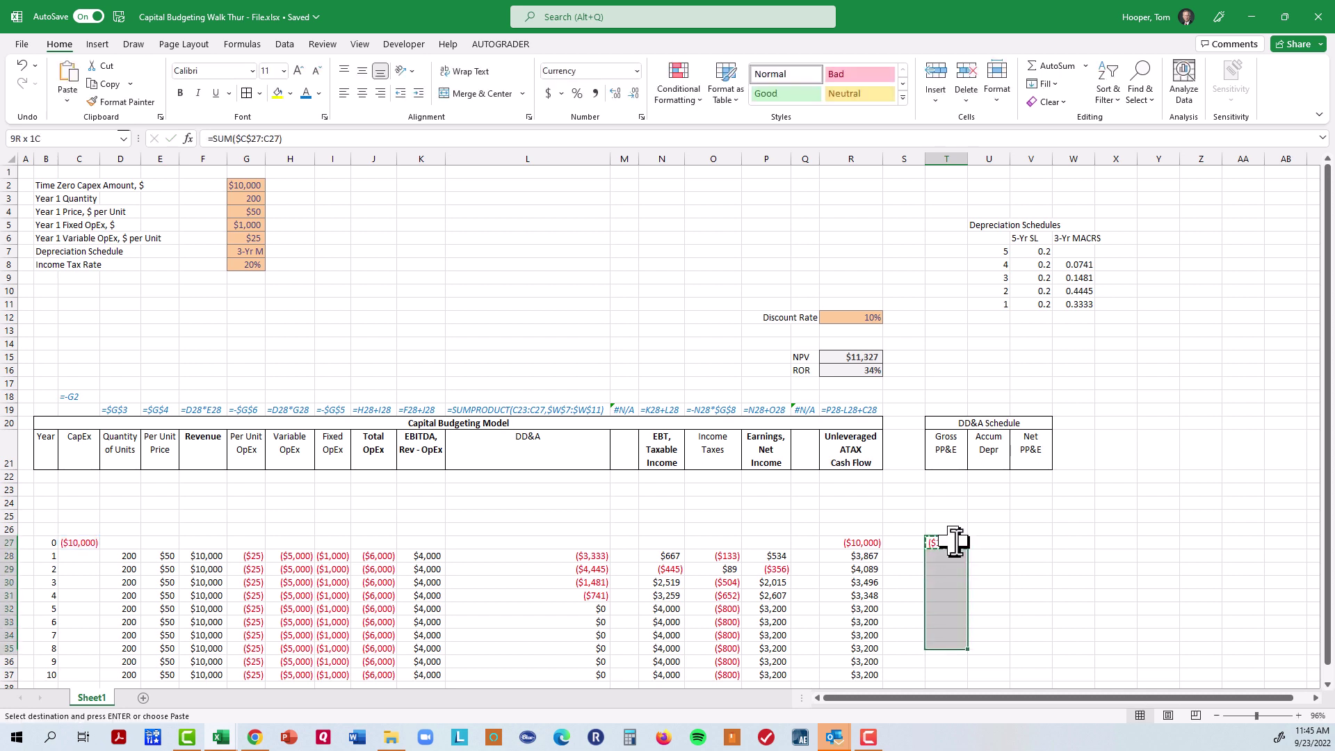
pyautogui.hotkey('ctrl', 'v')
pyautogui.press('Down')
pyautogui.press('Down')
pyautogui.press('Down')
pyautogui.press('Down')
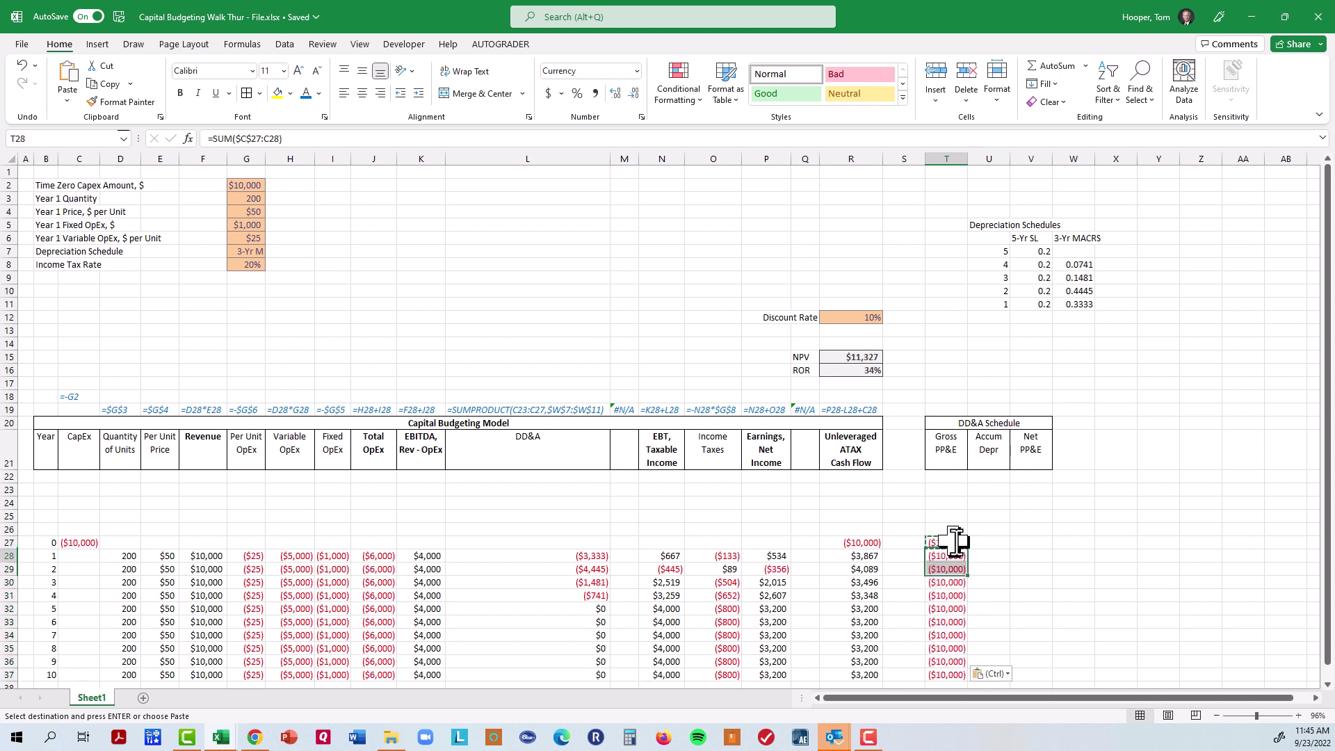
pyautogui.press('F2')
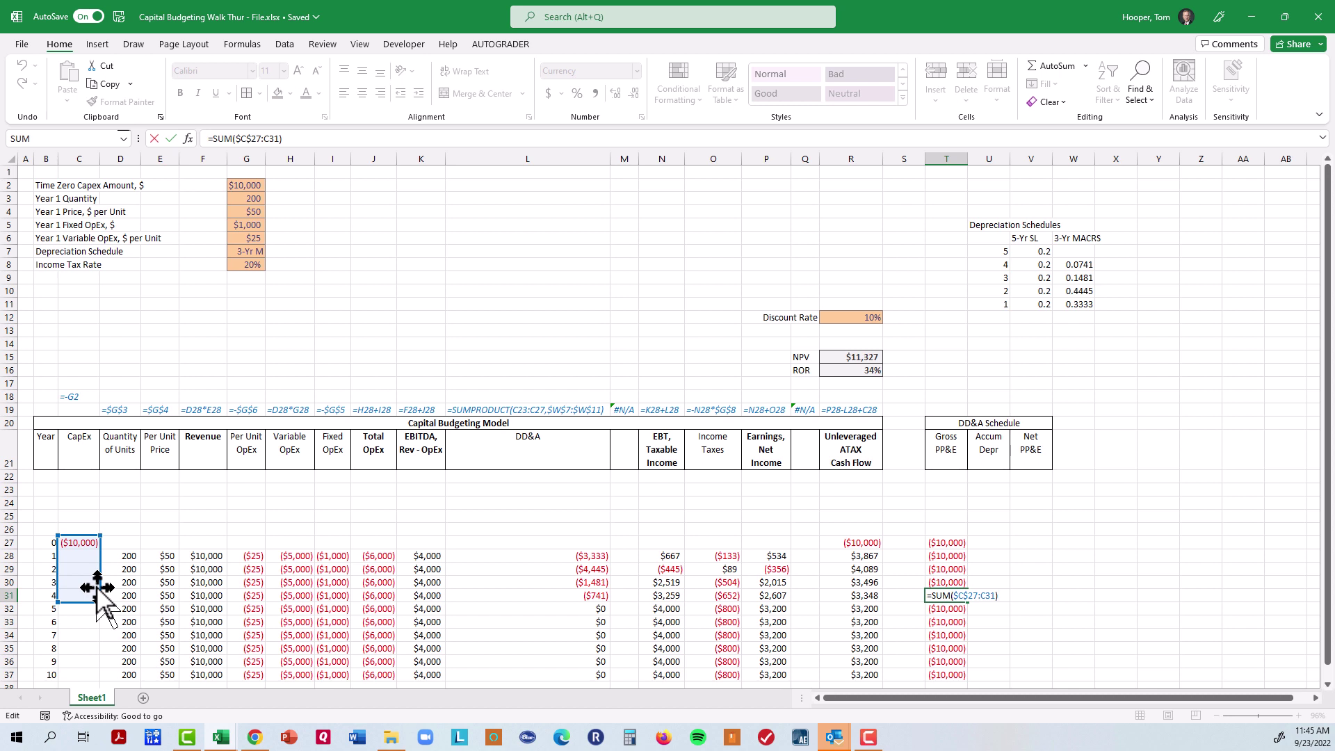
pyautogui.press('Escape')
# Copy the Gross PP&E formulas T27:T37 into the Accum Depr column.
pyautogui.press('Up')
pyautogui.press('Up')
pyautogui.press('Up')
pyautogui.press('Up')
pyautogui.press('Right')
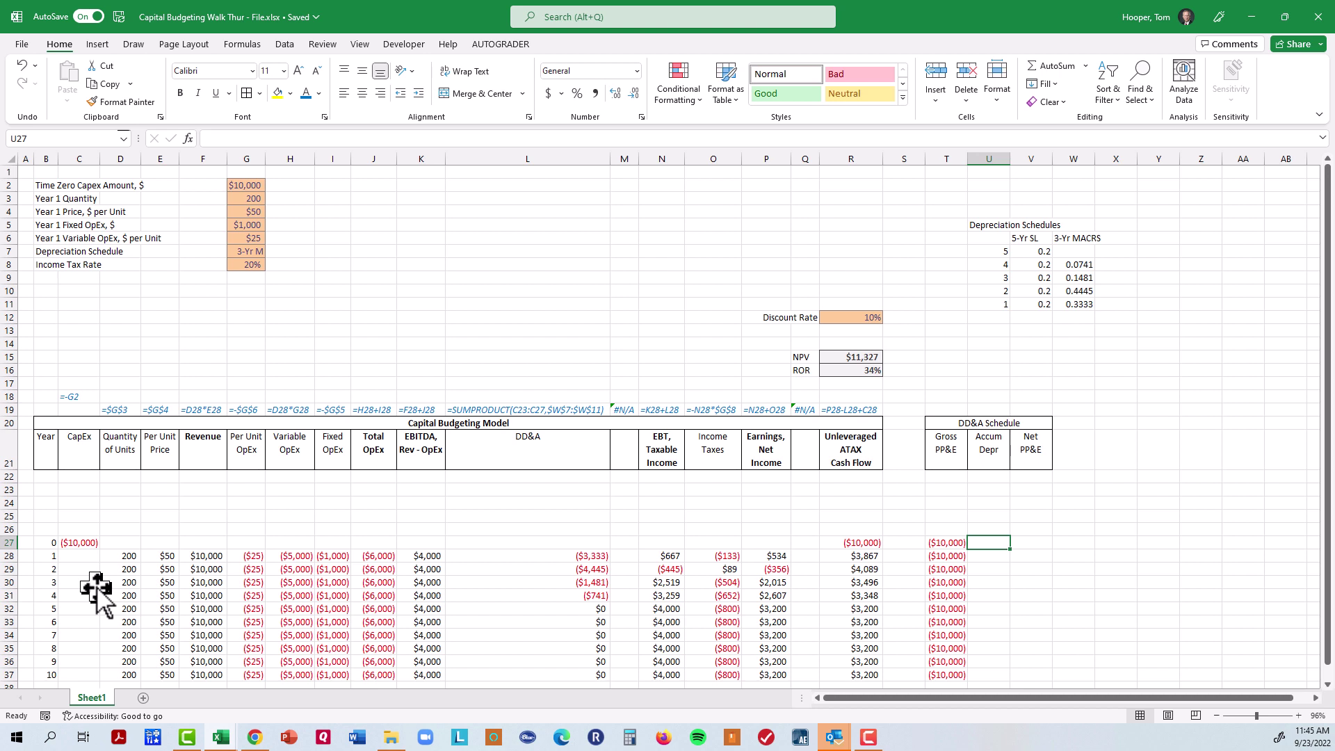
pyautogui.press('Left')
pyautogui.hotkey('ctrl', 'shift', 'Down')
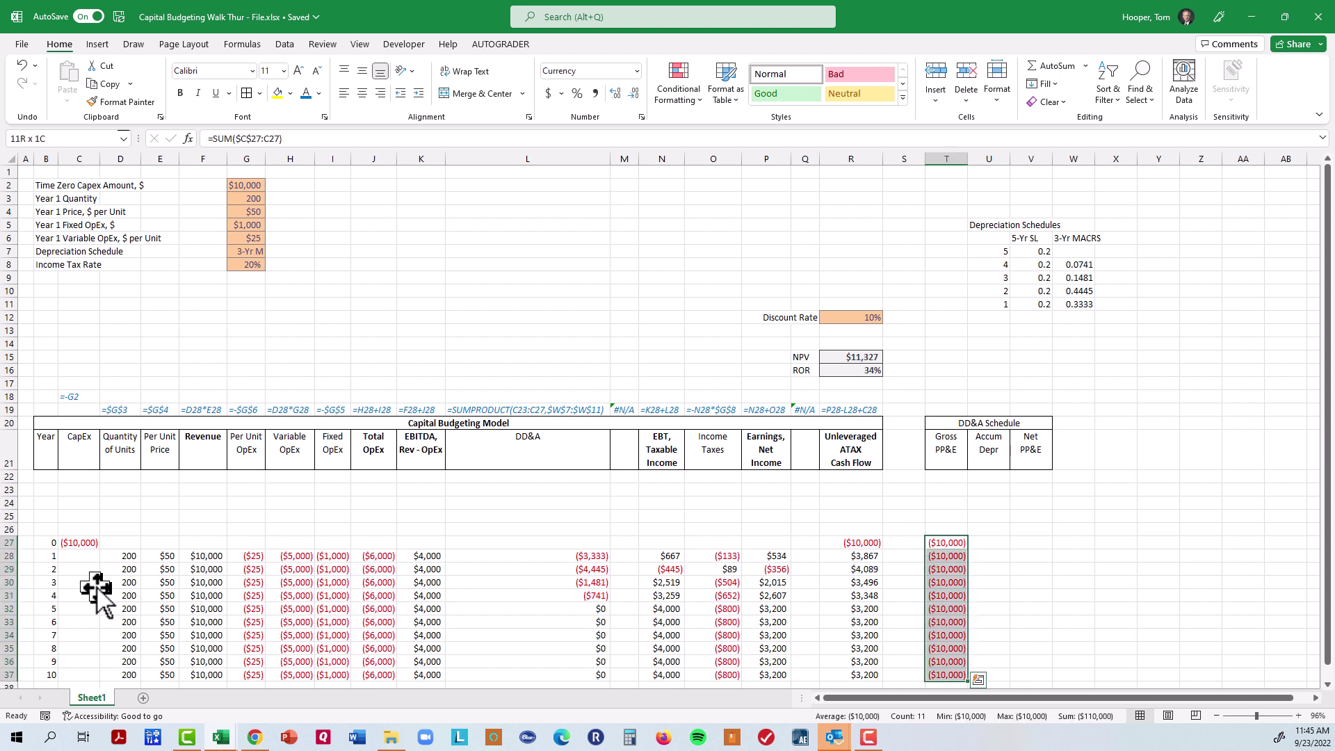
pyautogui.hotkey('ctrl', 'c')
pyautogui.press('Right')
pyautogui.hotkey('ctrl', 'v')
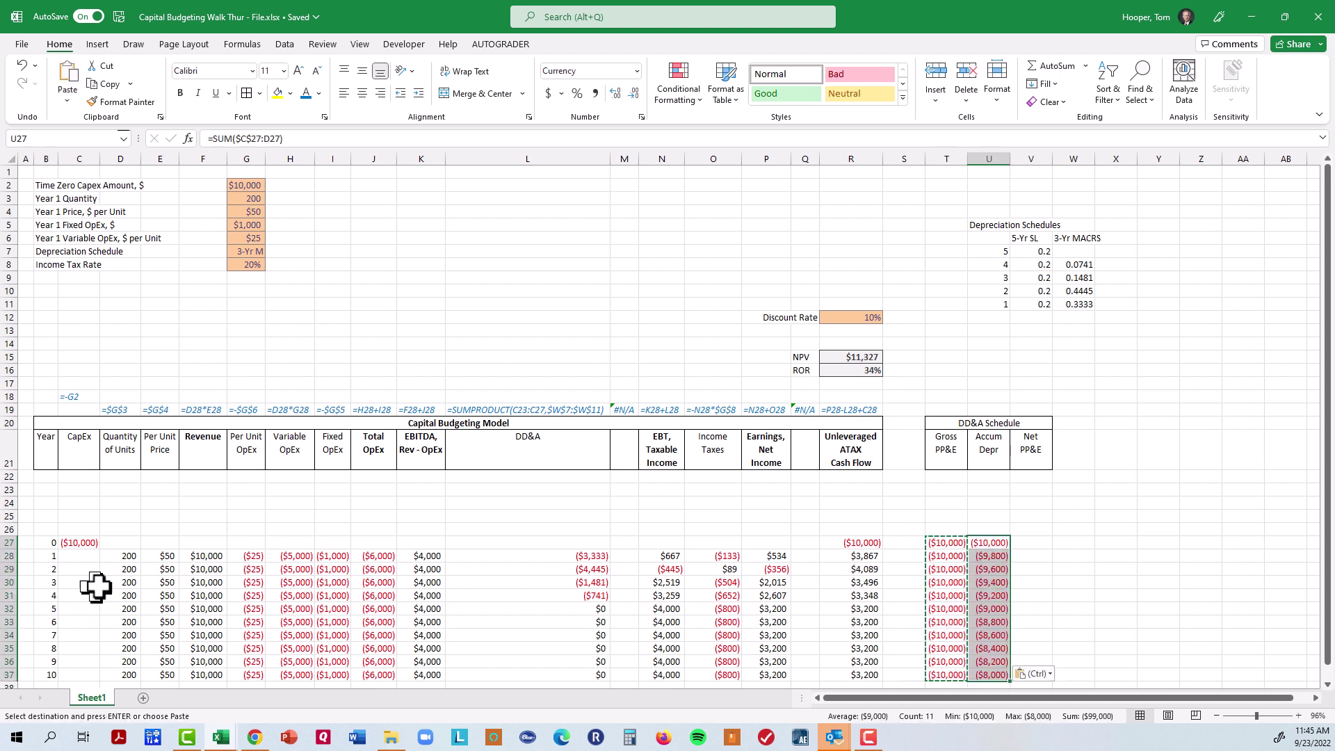
# Change Accum Depr U27:U37 to the running DD&A total =SUM($L$27:L27).
pyautogui.press('F2')
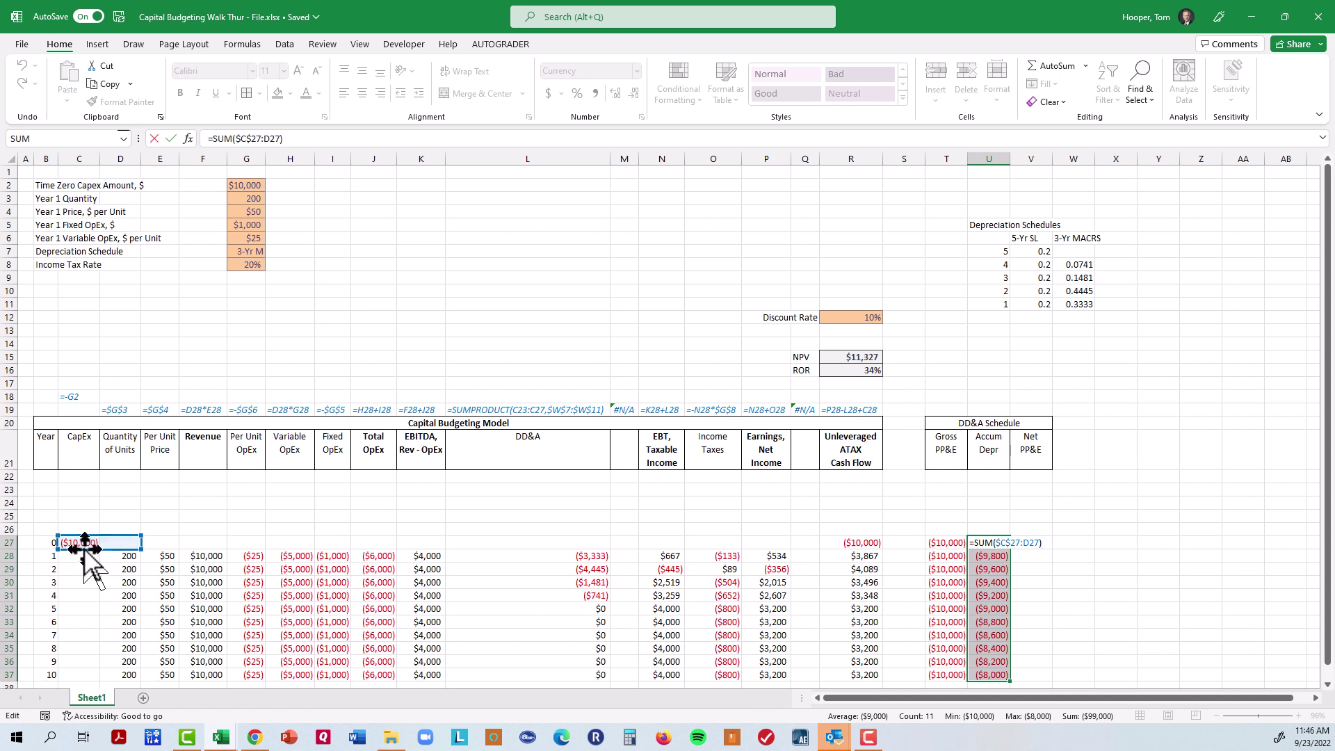
pyautogui.moveTo(84, 549); pyautogui.dragTo(494, 539)
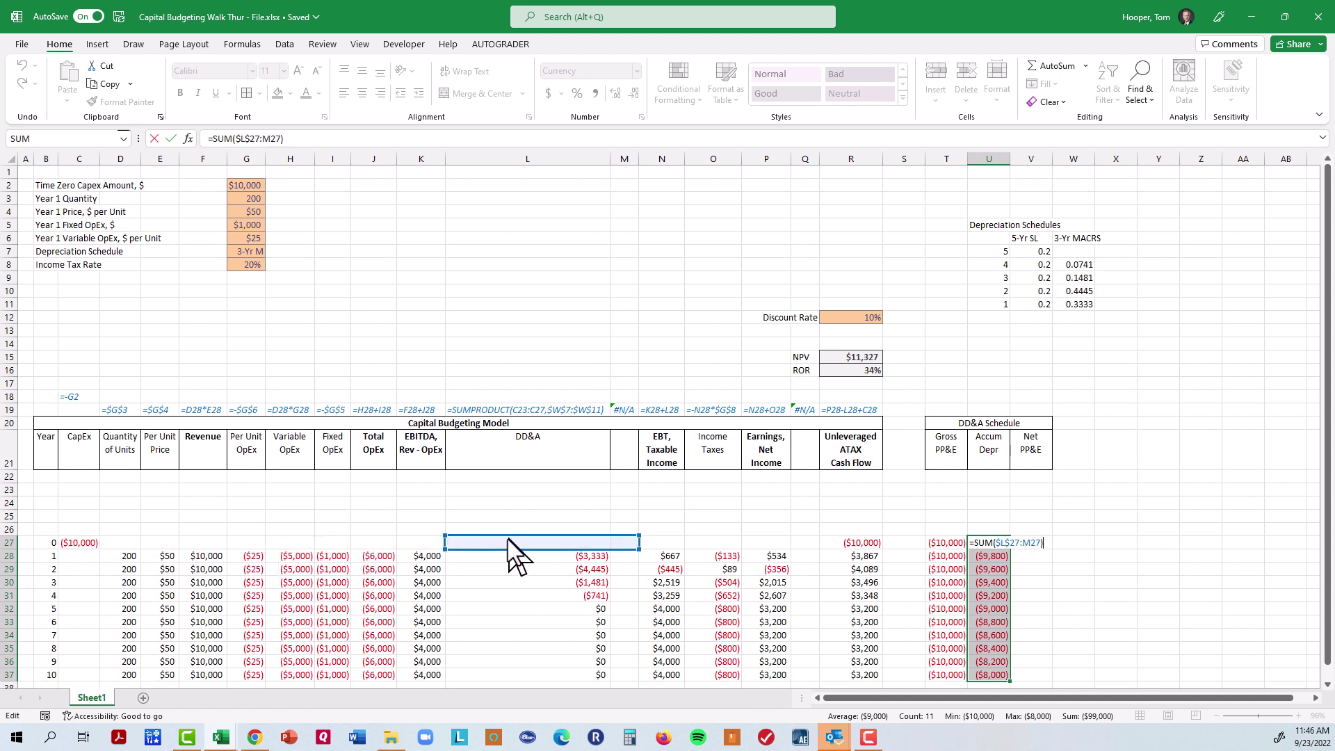
pyautogui.moveTo(649, 554); pyautogui.dragTo(611, 551)
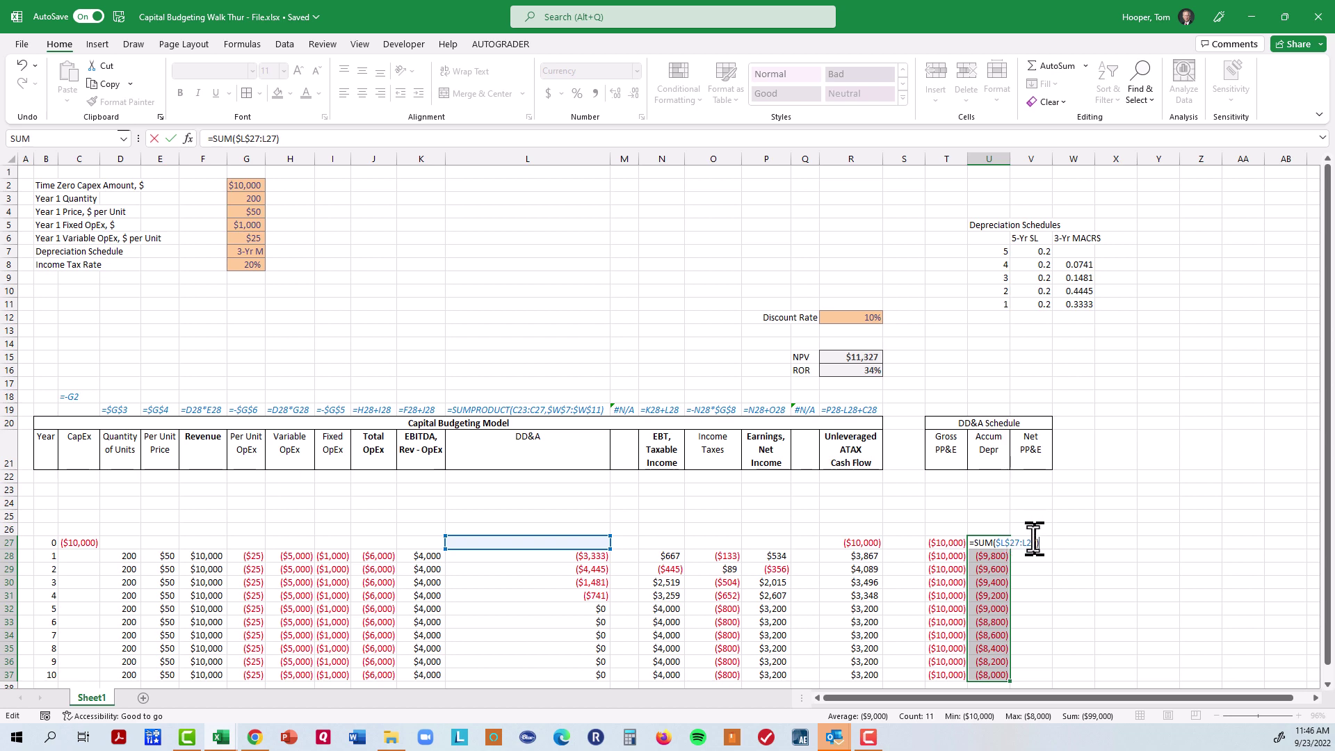
pyautogui.hotkey('ctrl', 'Return')
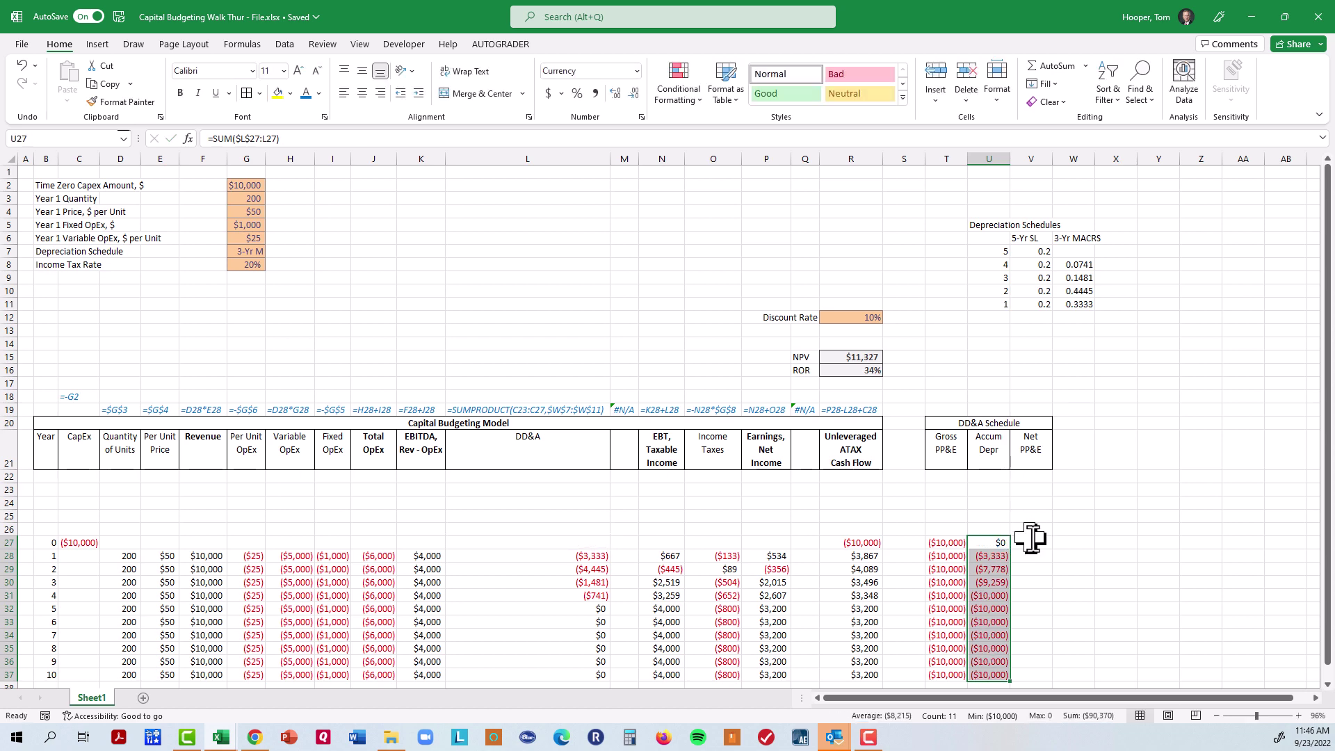
pyautogui.click(989, 543)
pyautogui.press('Down')
pyautogui.press('Down')
pyautogui.press('Down')
pyautogui.press('Down')
pyautogui.press('Down')
pyautogui.press('Down')
pyautogui.press('Left')
# Negate the Gross PP&E formulas so every year shows a positive $10,000.
pyautogui.hotkey('ctrl', 'Up')
pyautogui.hotkey('ctrl', 'shift', 'Down')
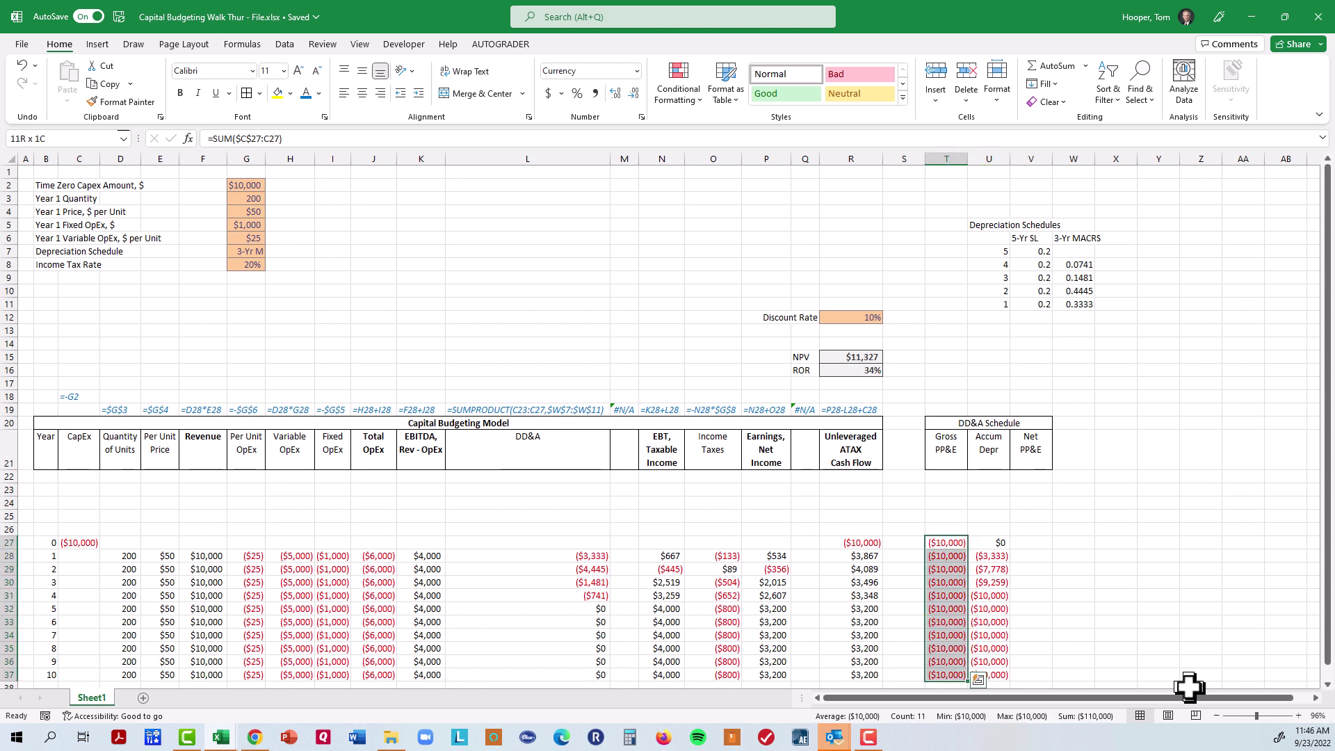
pyautogui.press('F2')
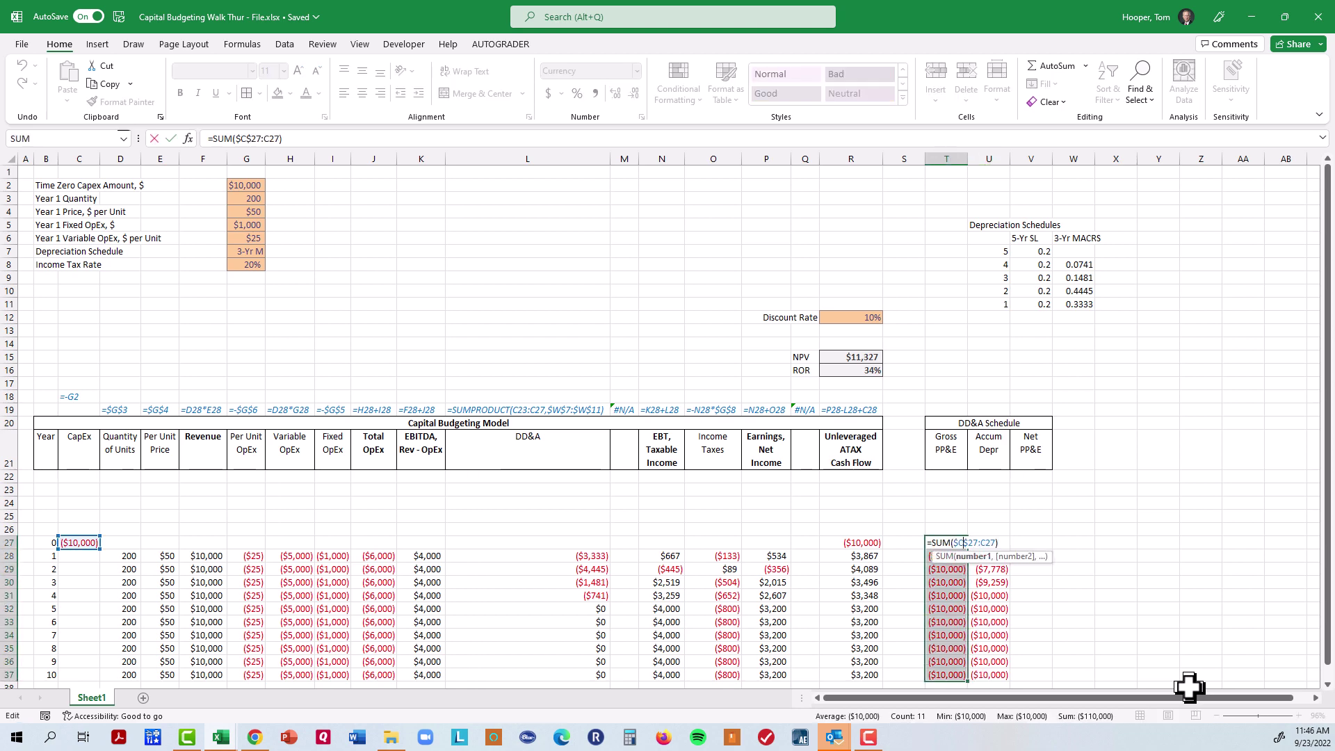
pyautogui.press('Left')
pyautogui.press('Left')
pyautogui.press('Left')
pyautogui.press('Left')
pyautogui.press('Left')
pyautogui.press('Left')
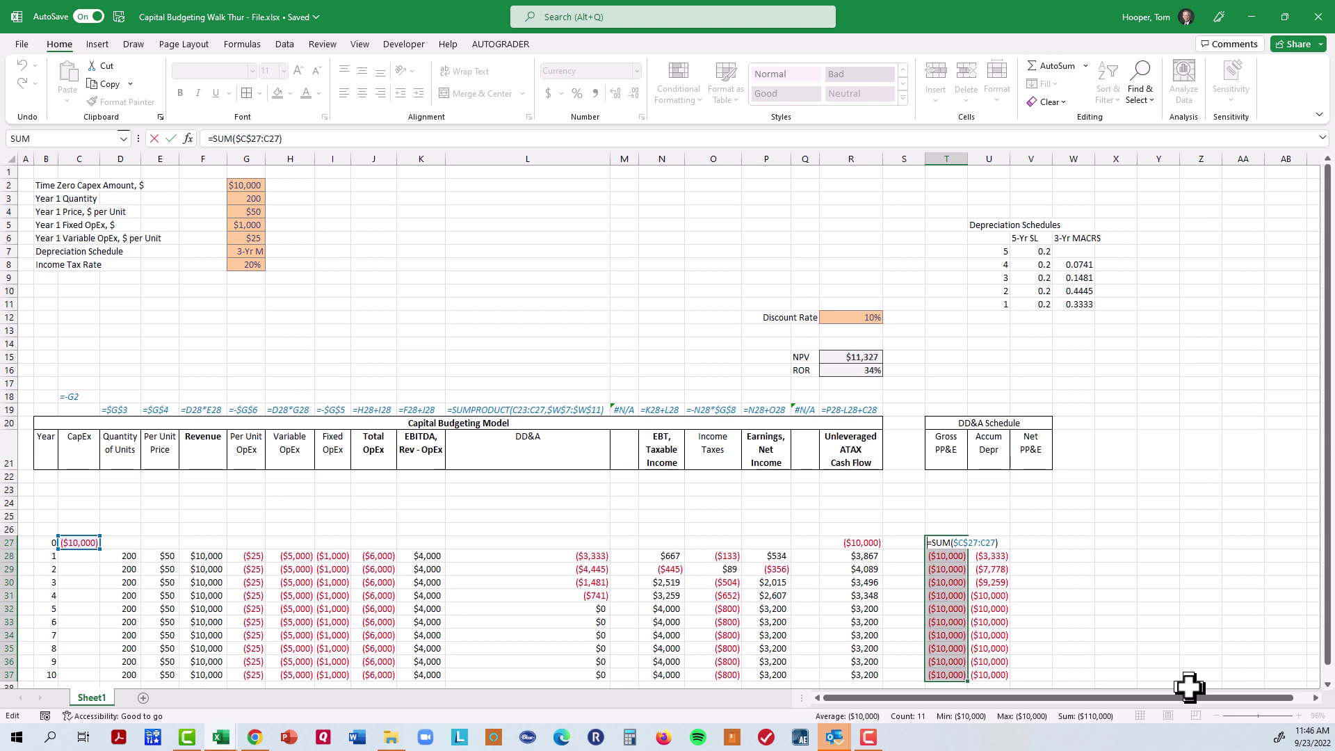
pyautogui.write('-')
pyautogui.hotkey('ctrl', 'Return')
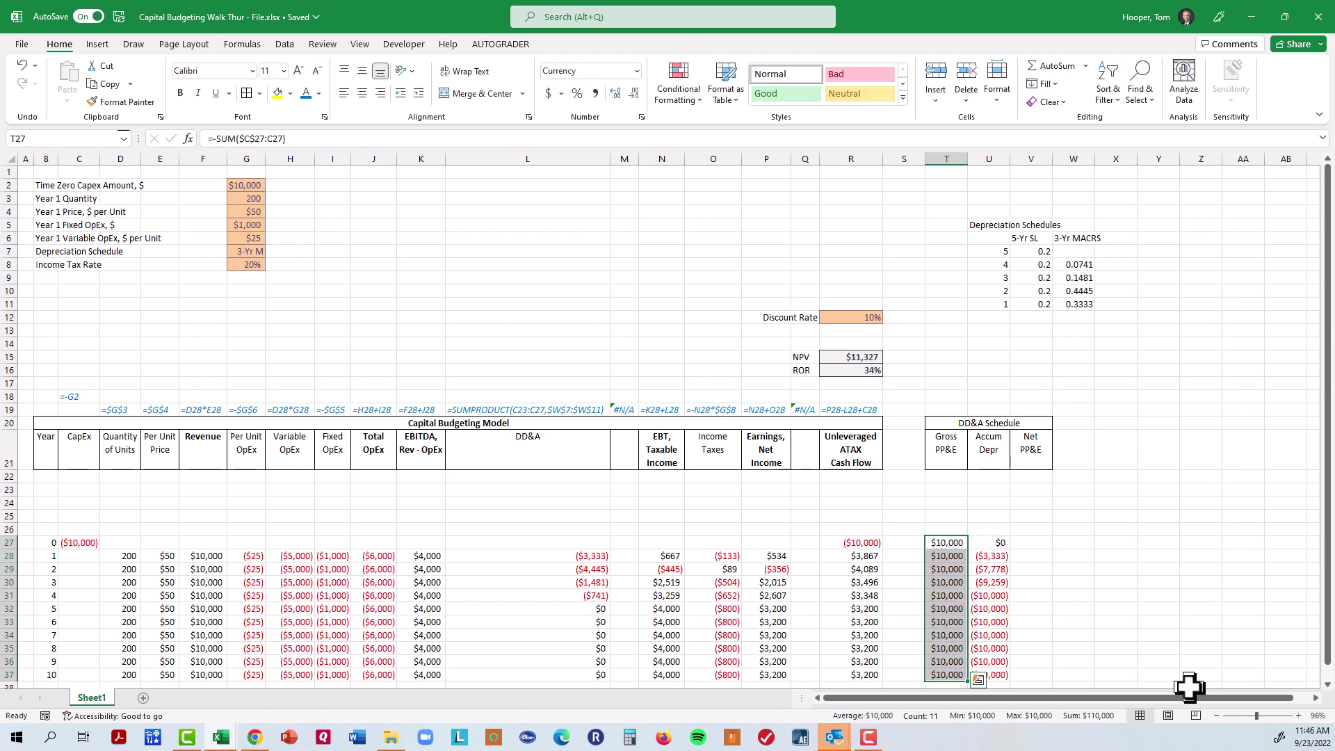
# Enter =SUM(T27:U27) for Net PP&E in V27 and fill it down to V37.
pyautogui.press('Right')
pyautogui.press('Right')
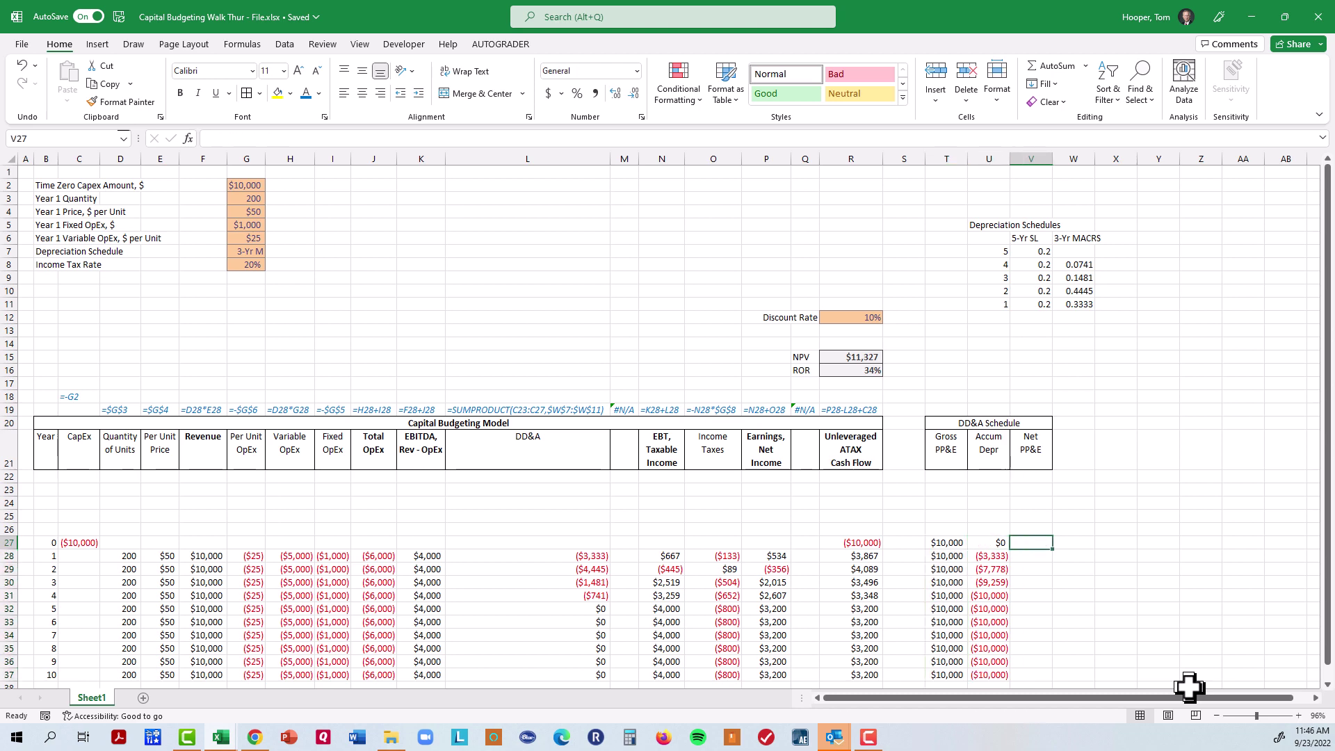
pyautogui.write('=SUM(')
pyautogui.hotkey('ctrl', 'shift', 'Up')
pyautogui.hotkey('ctrl', 'shift', 'Up')
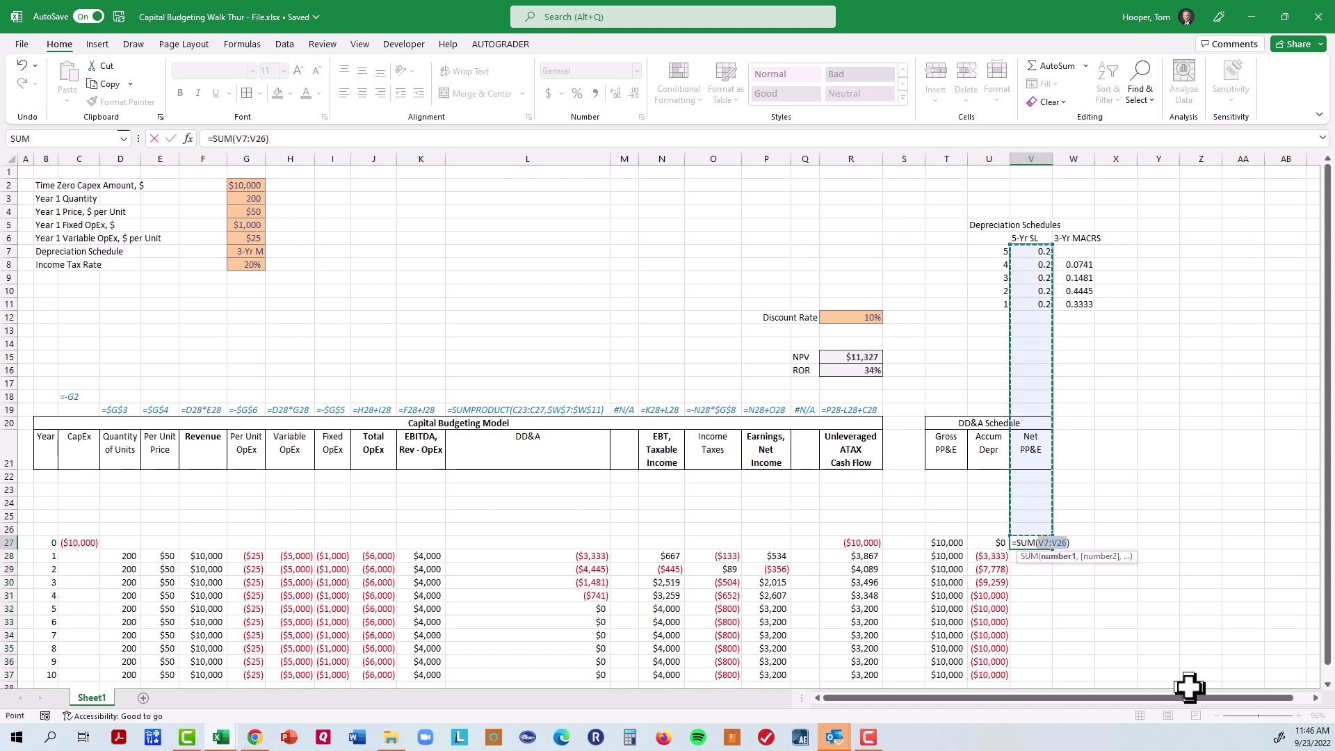
pyautogui.press('Left')
pyautogui.write(')')
pyautogui.press('Escape')
pyautogui.write('=sum(')
pyautogui.press('Left')
pyautogui.hotkey('shift', 'Left')
pyautogui.press('Return')
pyautogui.press('Up')
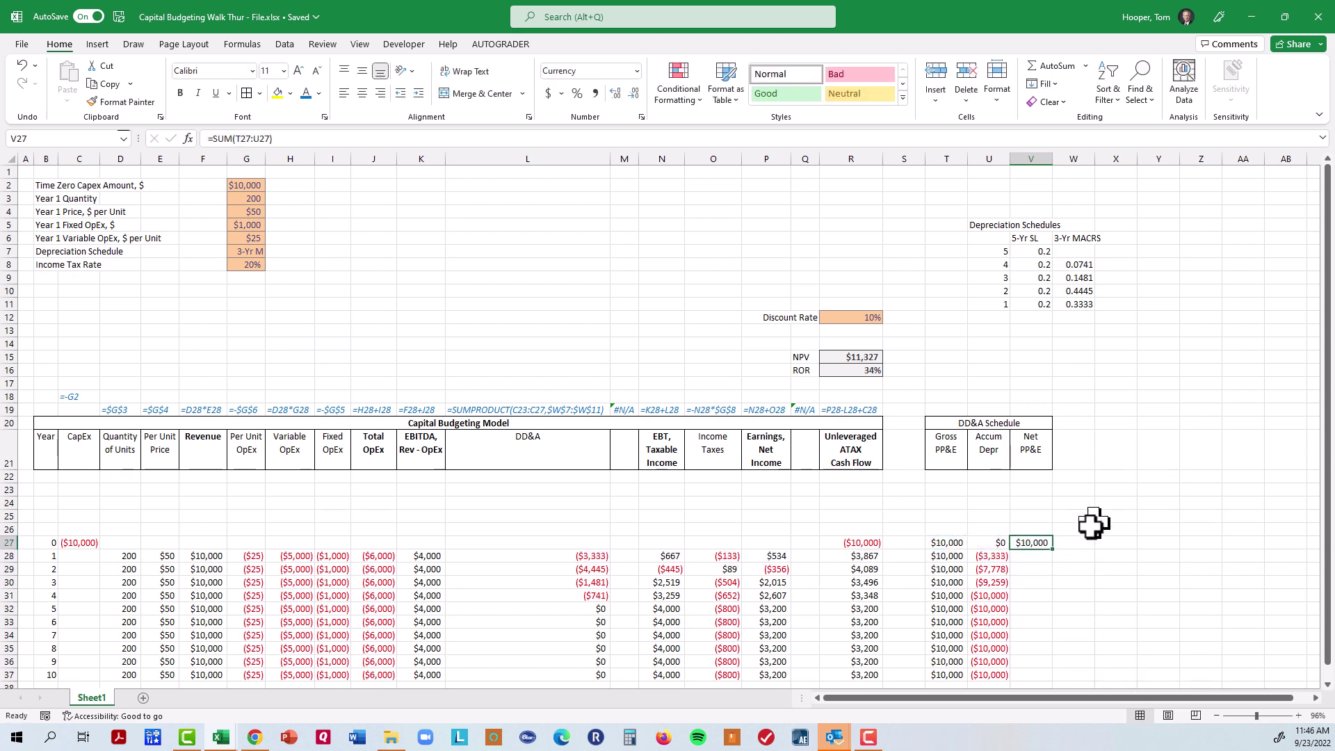
pyautogui.doubleClick(1053, 549)
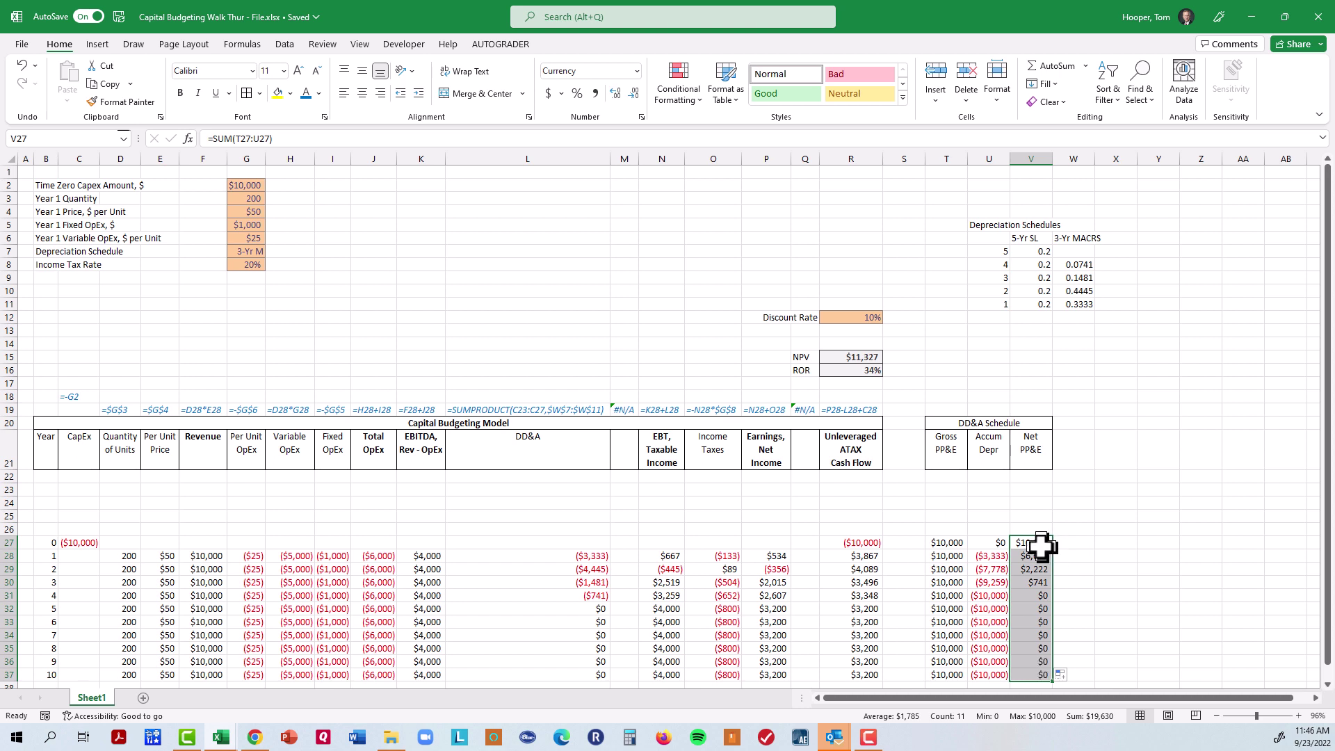
pyautogui.moveTo(1037, 545); pyautogui.dragTo(1039, 674)
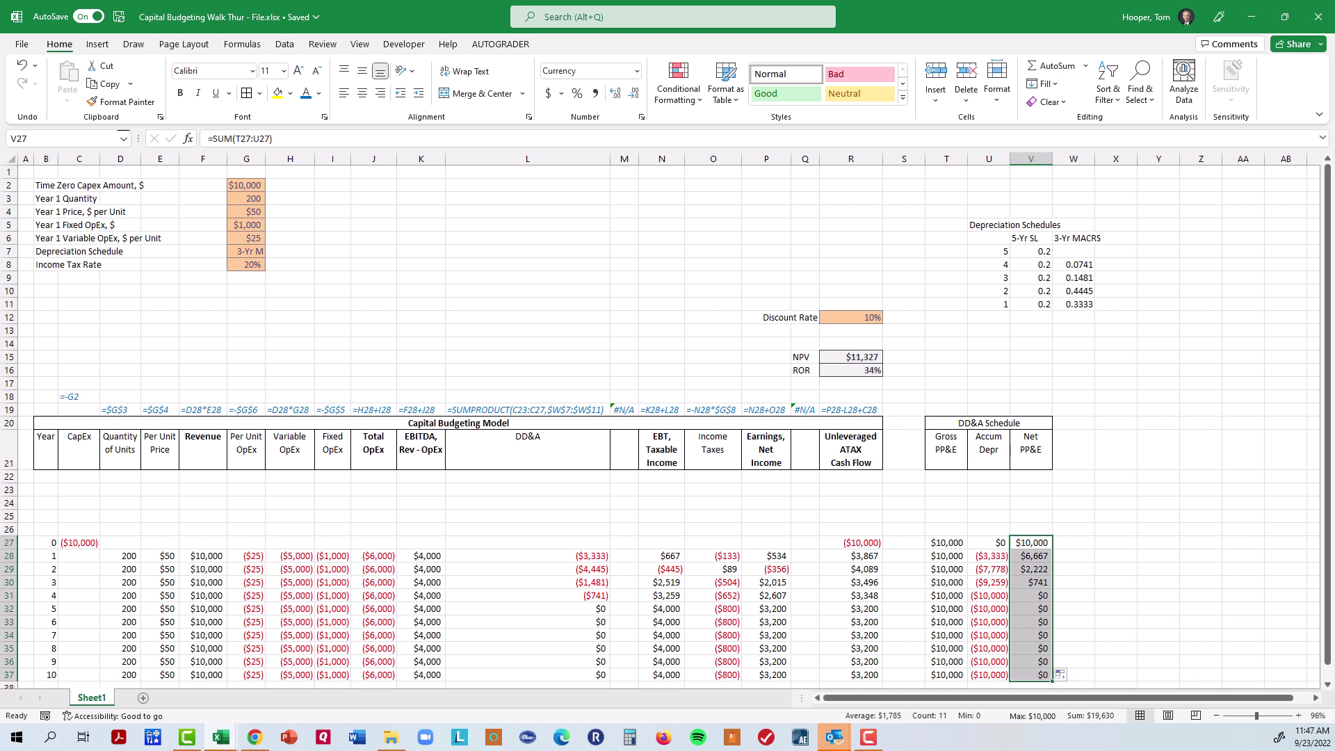
# Shrink spacer column S to width 3.00 beside the DD&A Schedule.
pyautogui.click(947, 422)
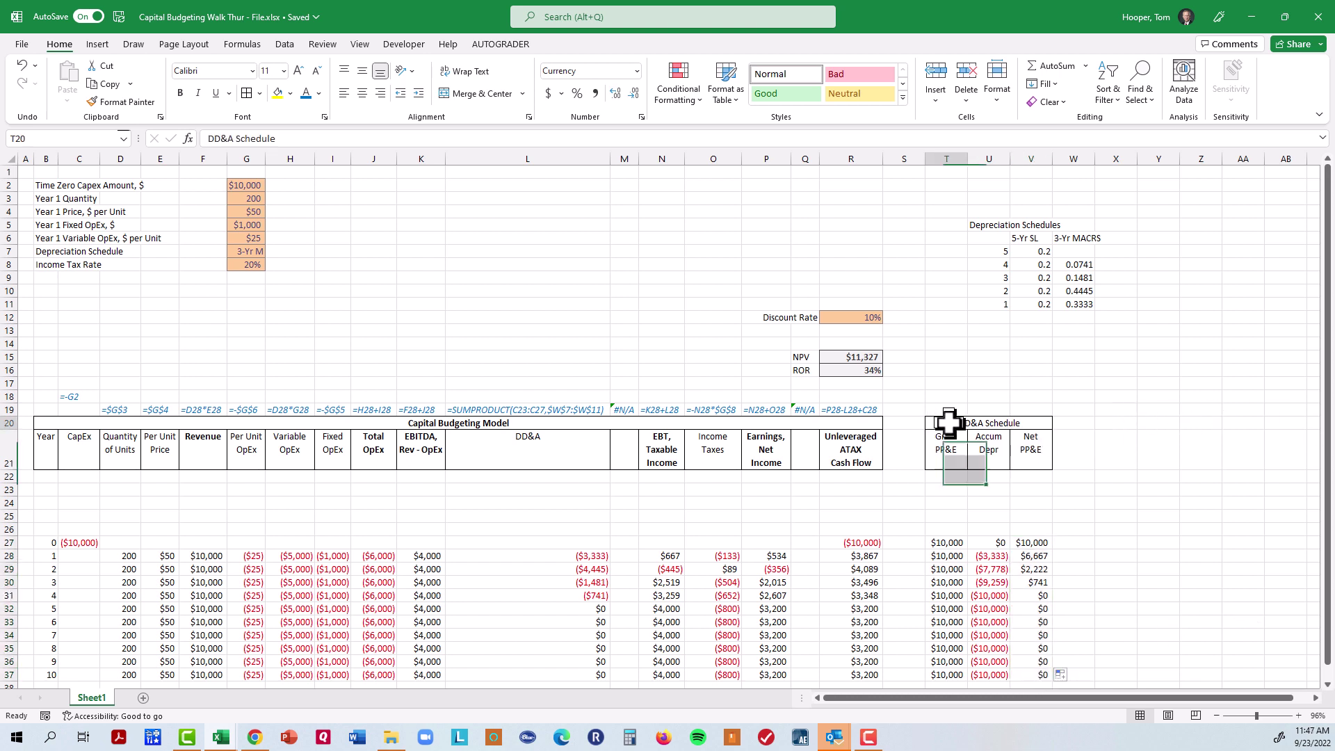
pyautogui.press('Left')
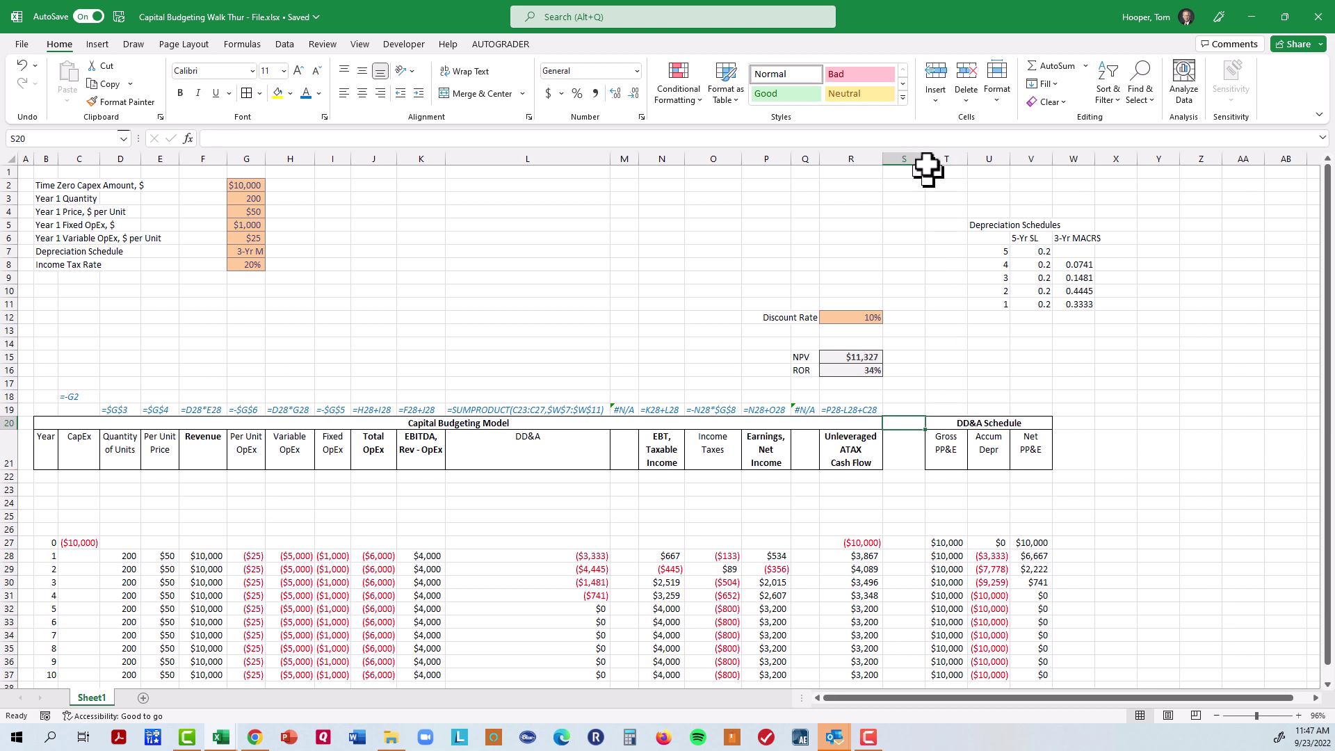
pyautogui.moveTo(925, 164); pyautogui.dragTo(893, 164)
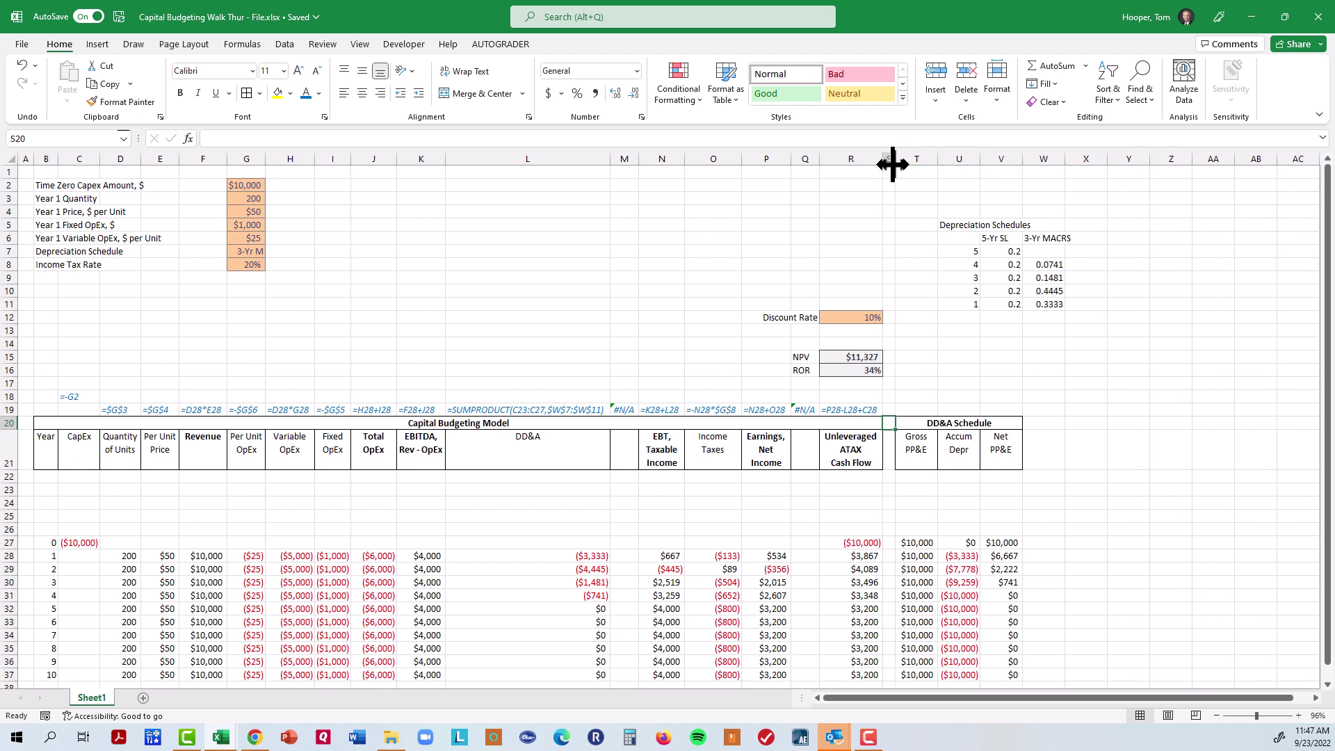
pyautogui.press('Right')
pyautogui.press('Right')
pyautogui.press('Right')
pyautogui.press('Right')
pyautogui.press('Right')
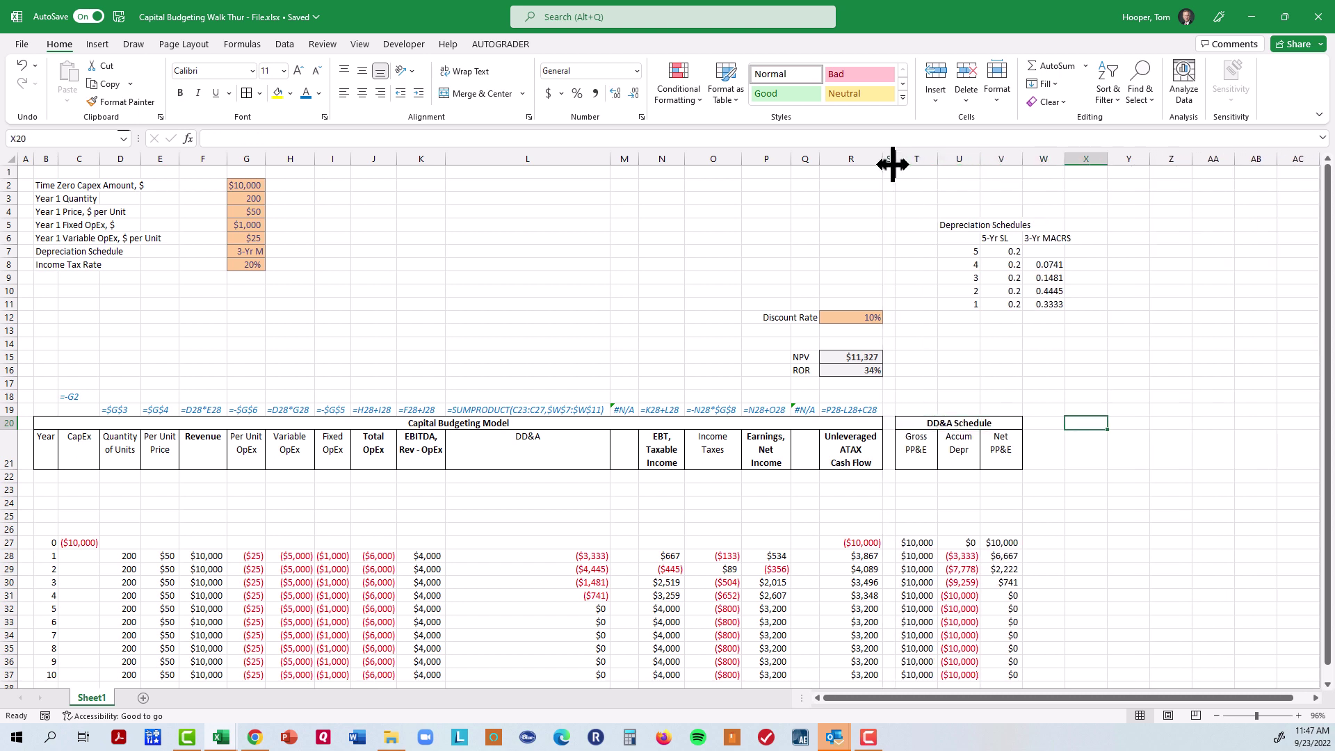
# Type the Loan Schedule title and the Beginning Balance, Loan Interest Paid and Loan Draw headers.
pyautogui.hotkey('shift', 'Down')
pyautogui.hotkey('shift', 'Right')
pyautogui.write('Loan Schedule')
pyautogui.press('Down')
pyautogui.write('Beginning Balance')
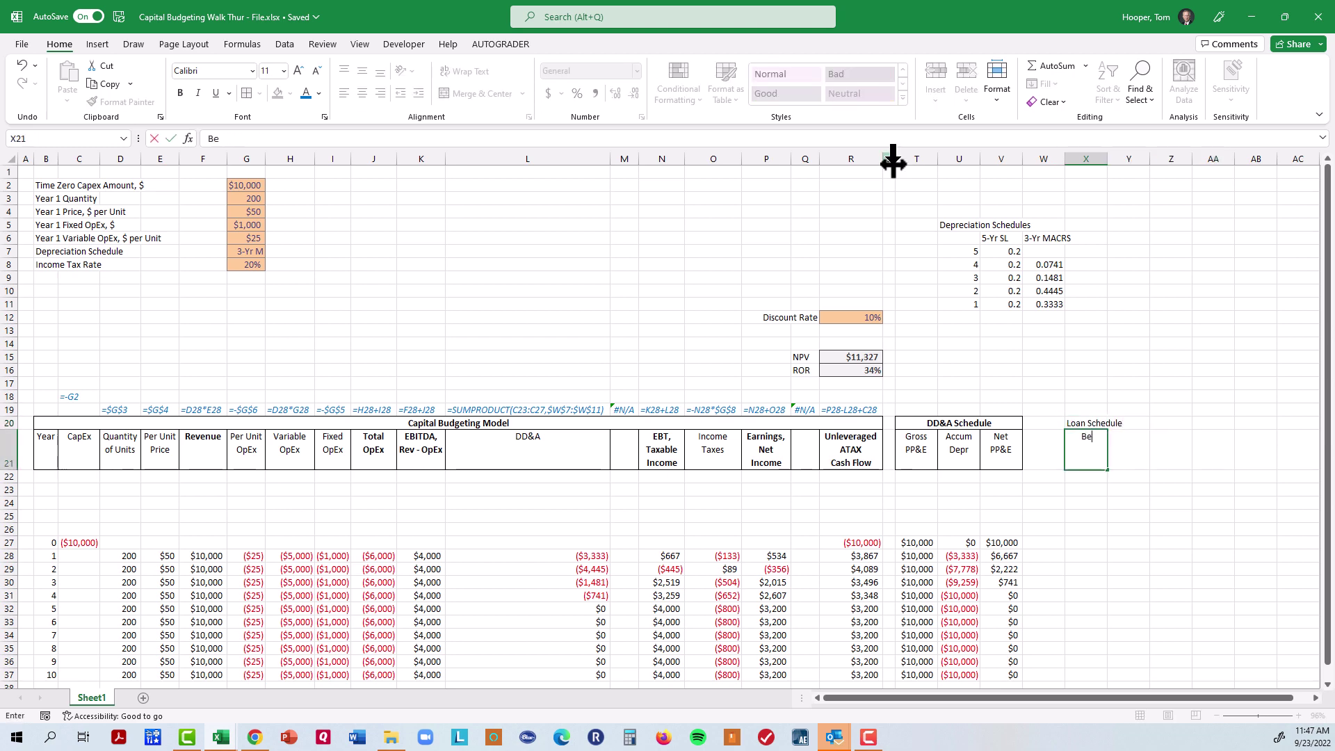
pyautogui.press('Tab')
pyautogui.write('Loan Interest Paid')
pyautogui.press('Tab')
pyautogui.write('Loan Draw (Payment')
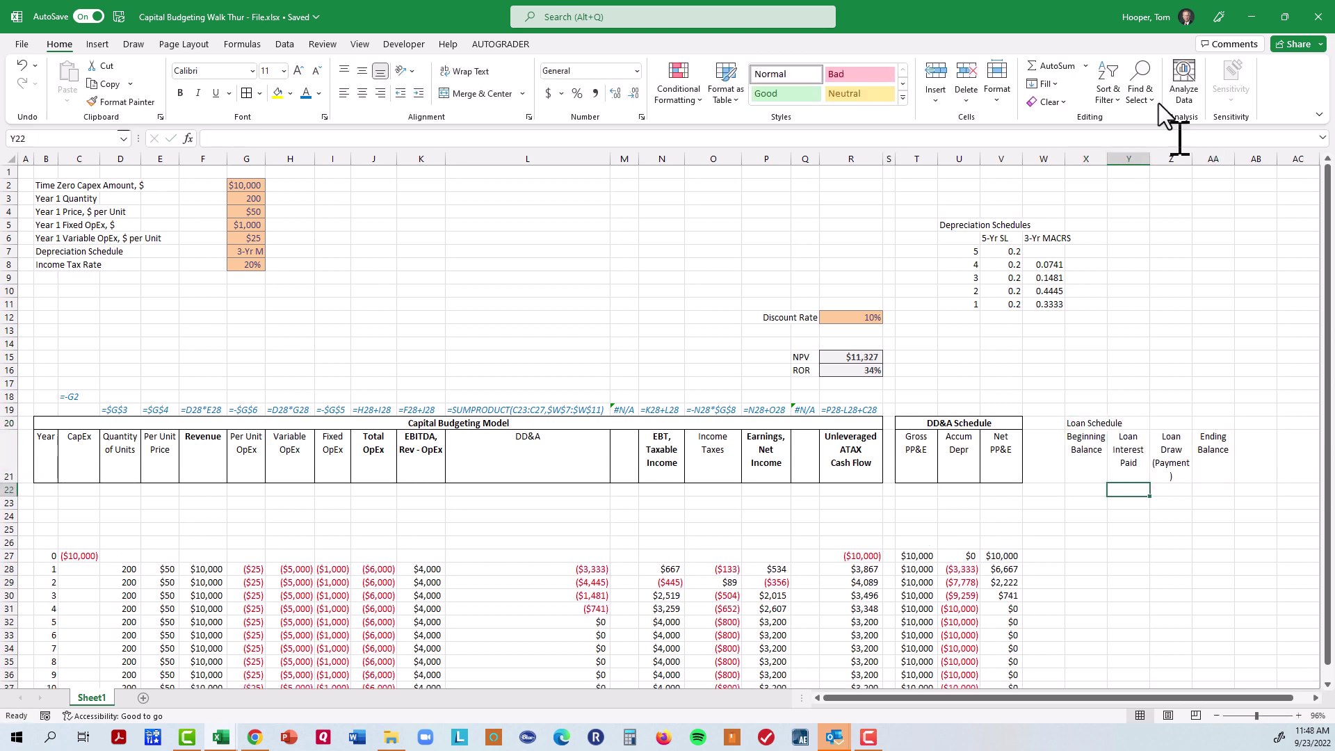
pyautogui.hotkey('shift', 'Right')
pyautogui.hotkey('shift', 'Right')
pyautogui.hotkey('shift', 'Right')
# Center the Loan Schedule title across the selection and autofit the loan columns.
pyautogui.hotkey('ctrl', '1')
pyautogui.hotkey('alt', 'h')
pyautogui.press('Down')
pyautogui.press('Down')
pyautogui.press('Down')
pyautogui.press('Down')
pyautogui.press('Down')
pyautogui.press('Down')
pyautogui.press('Return')
pyautogui.doubleClick(1156, 159)
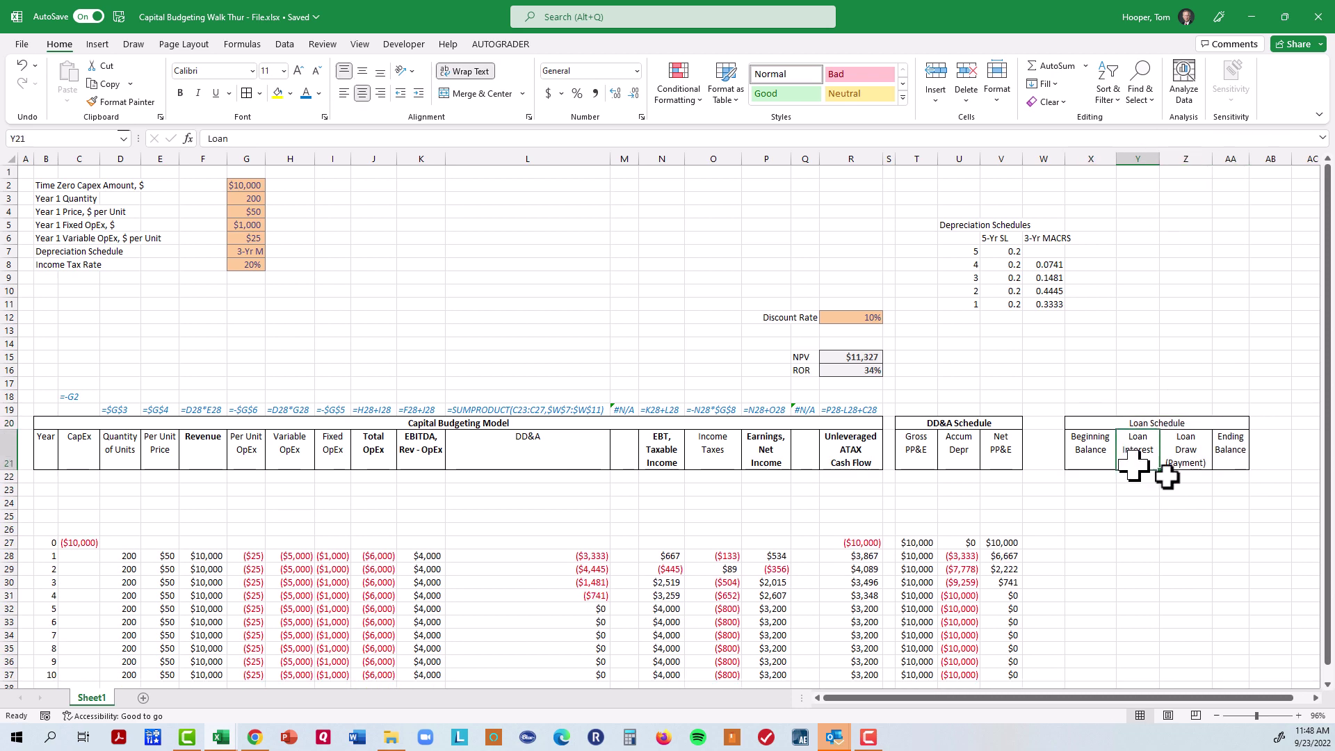
pyautogui.click(1094, 542)
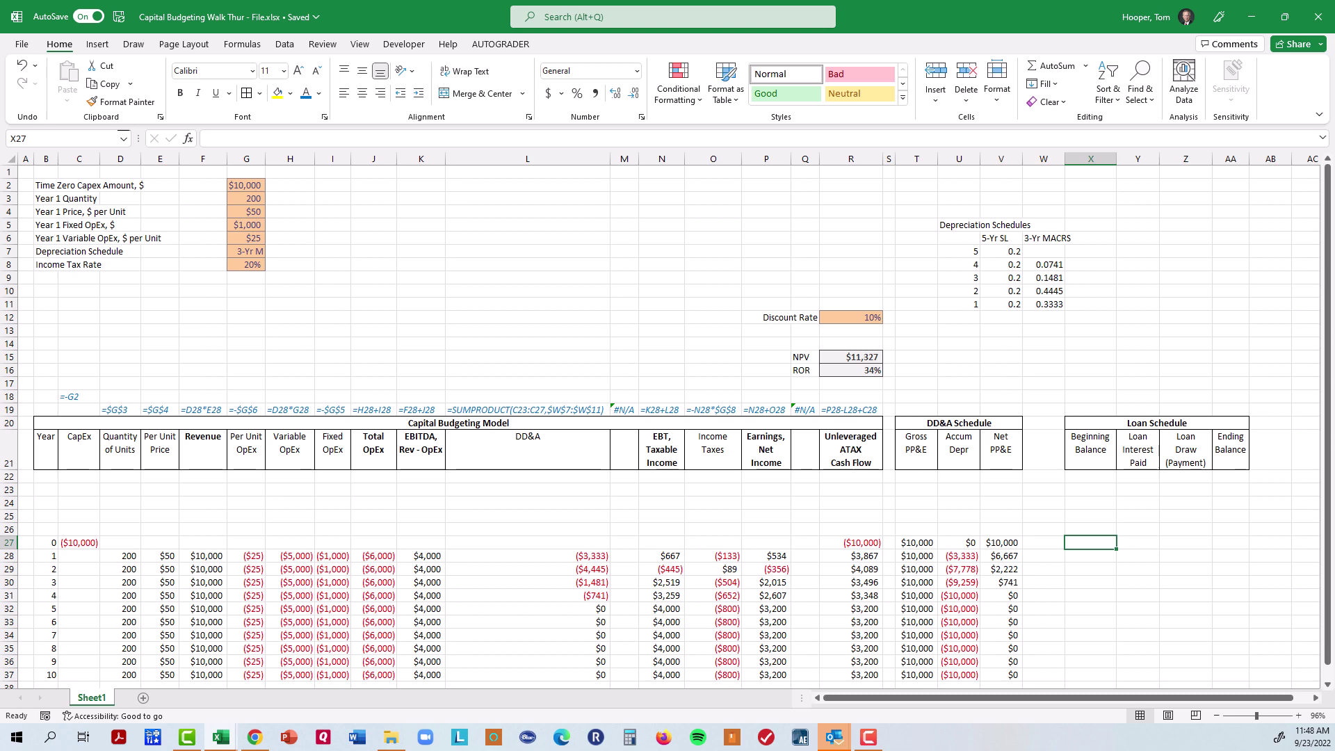
pyautogui.click(1138, 543)
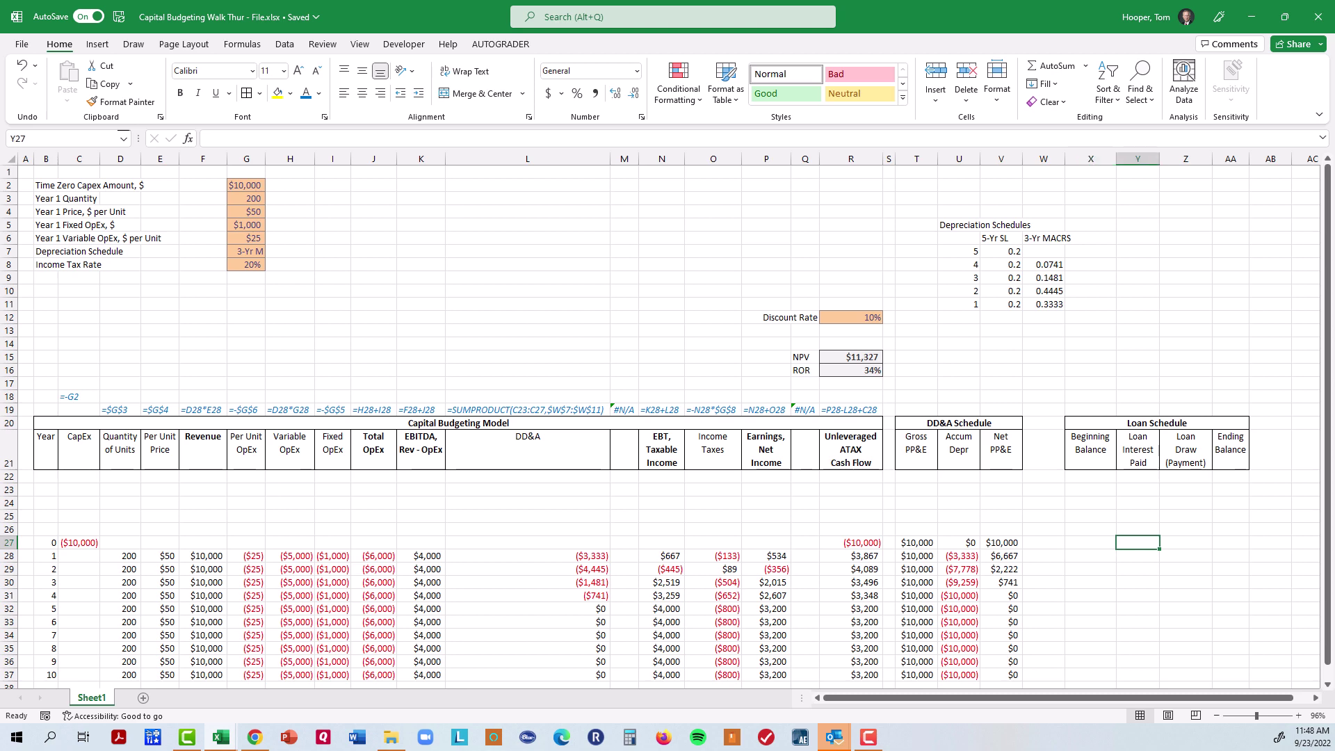
pyautogui.click(1186, 543)
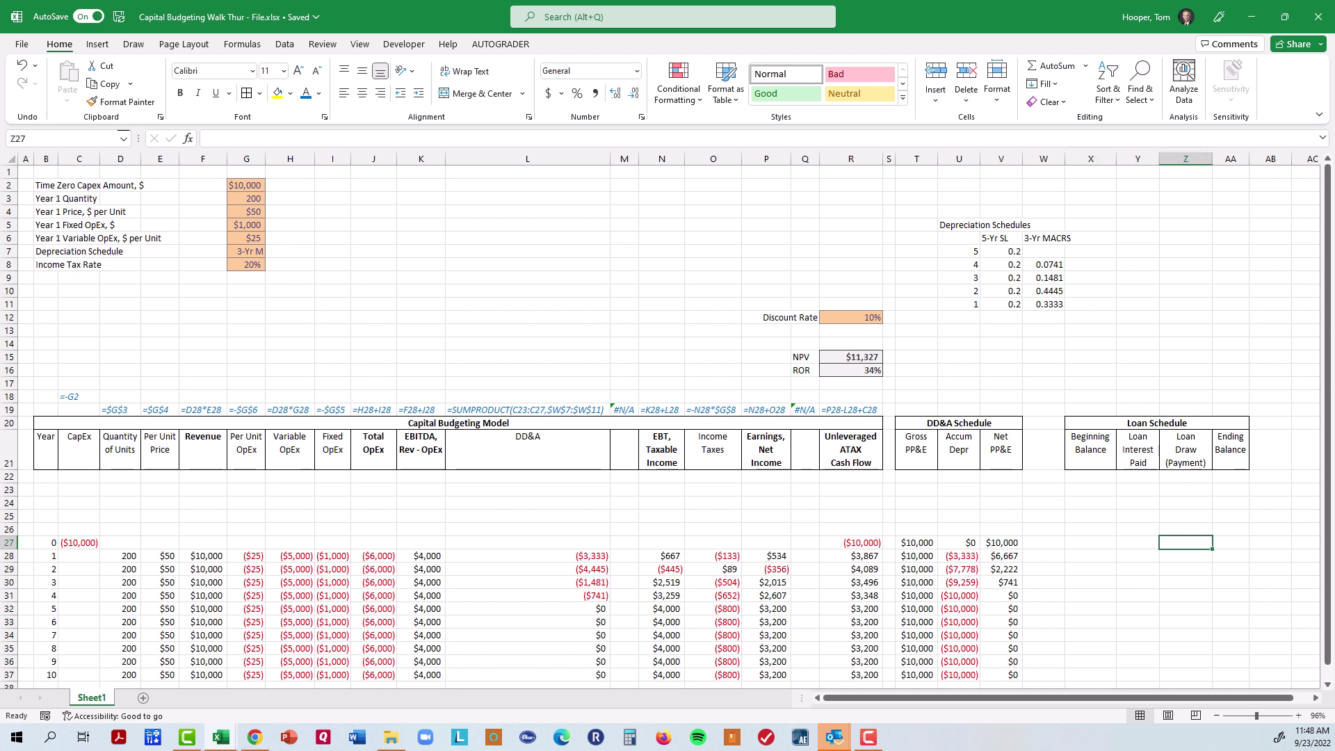
# Add a Loan Amount input of 5000 below Income Tax Rate in the assumptions.
pyautogui.click(47, 278)
pyautogui.write('Loan Amount')
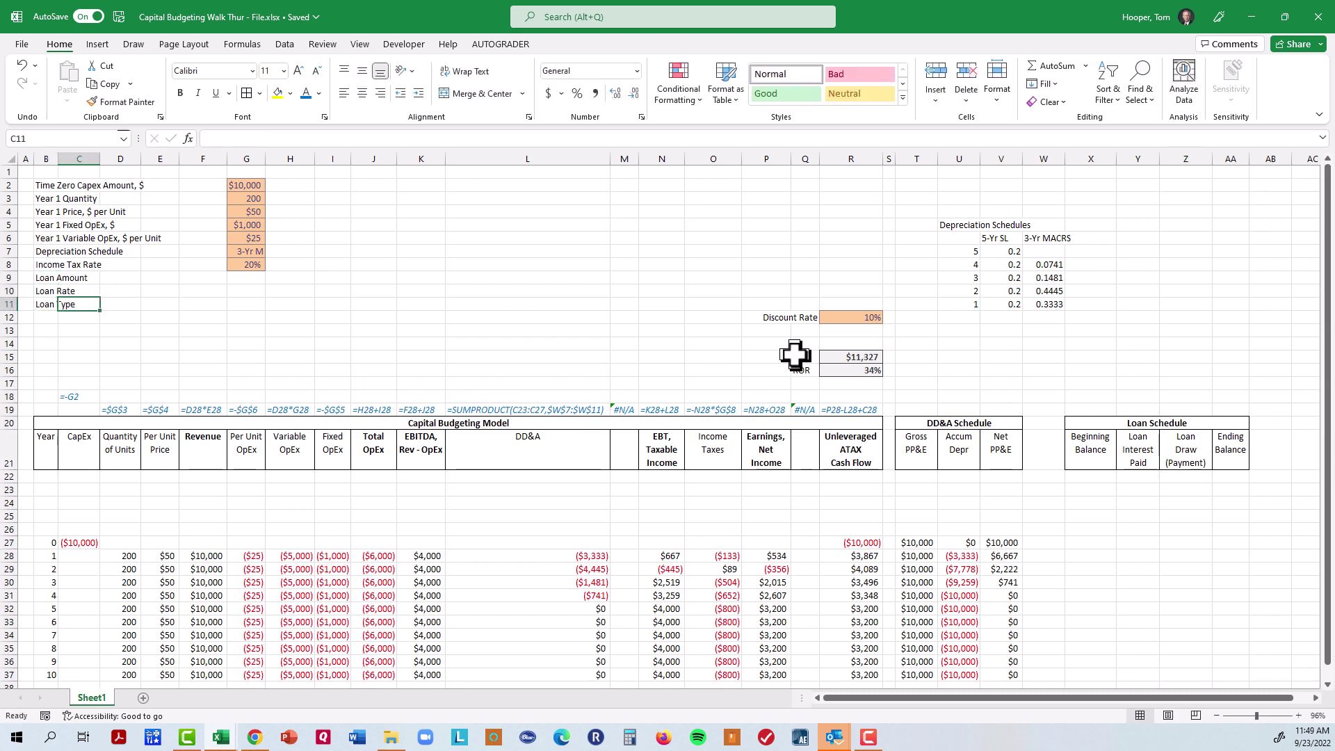
pyautogui.hotkey('ctrl', 'z')
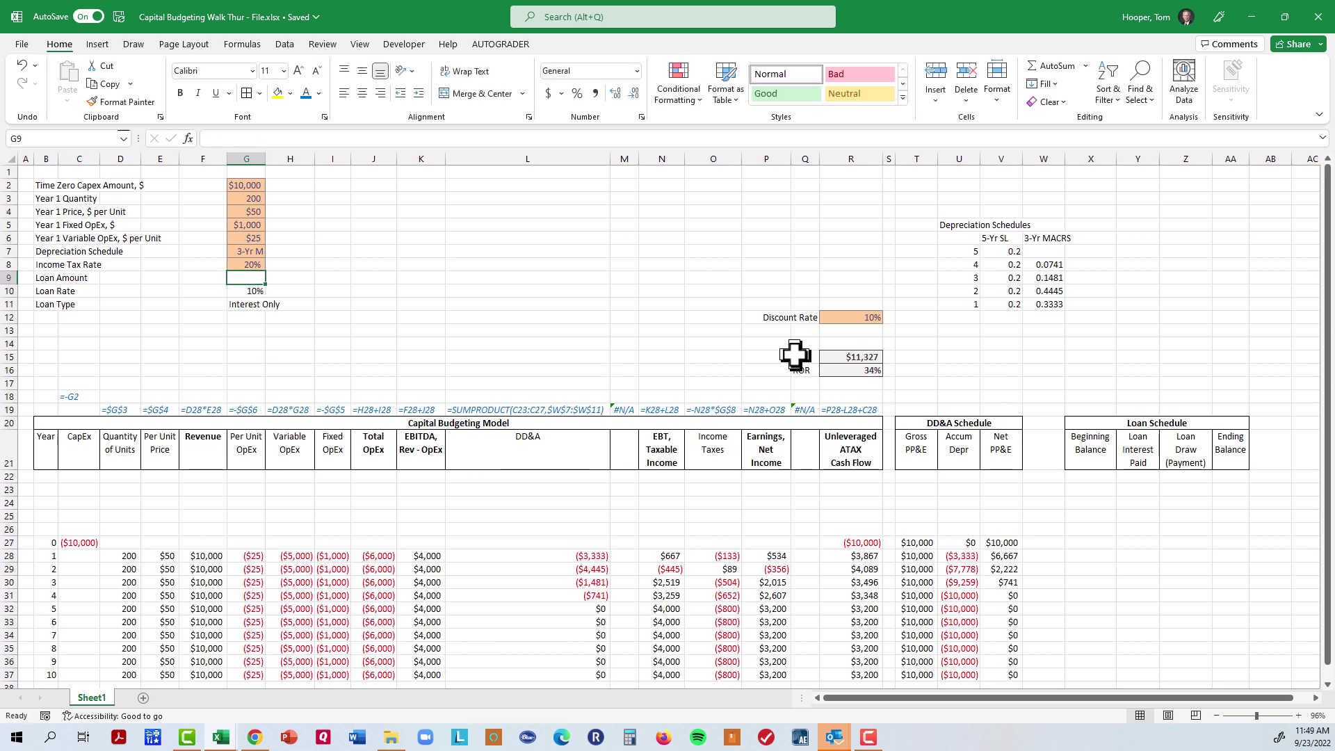
pyautogui.write('5000')
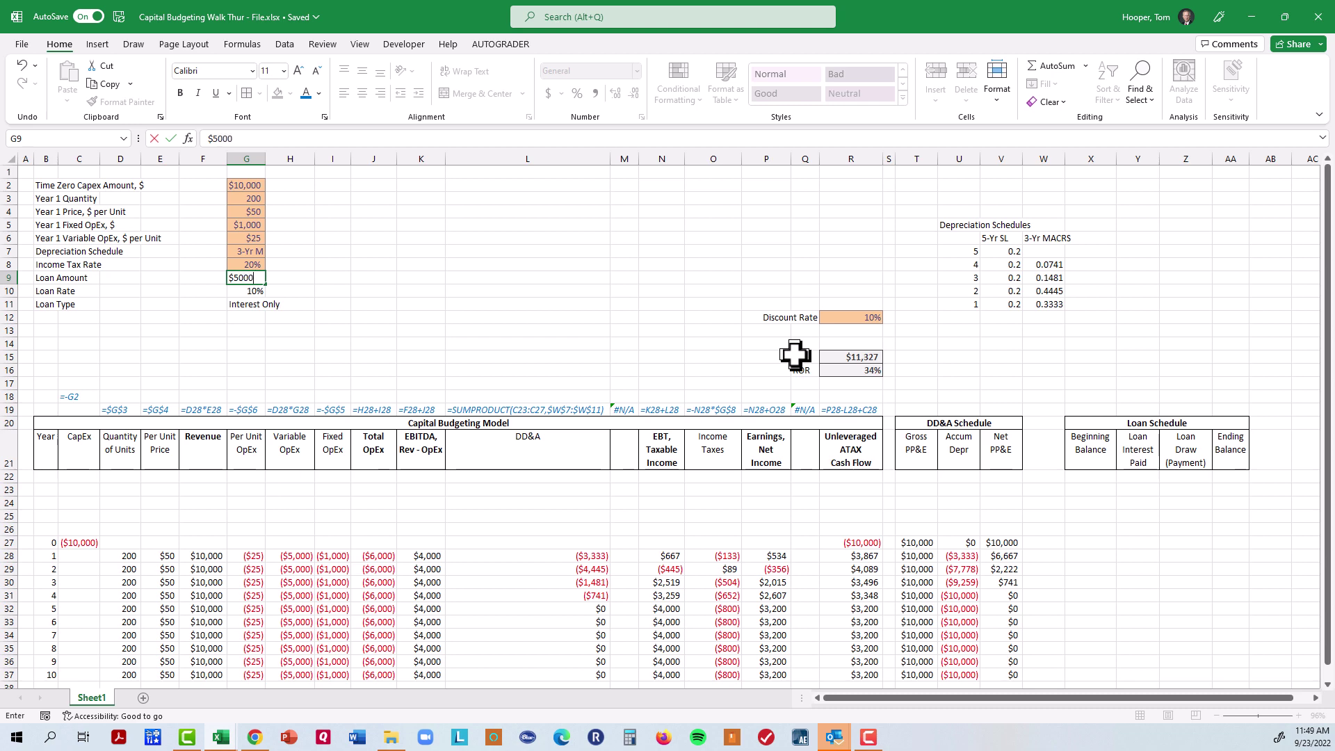
pyautogui.press('Return')
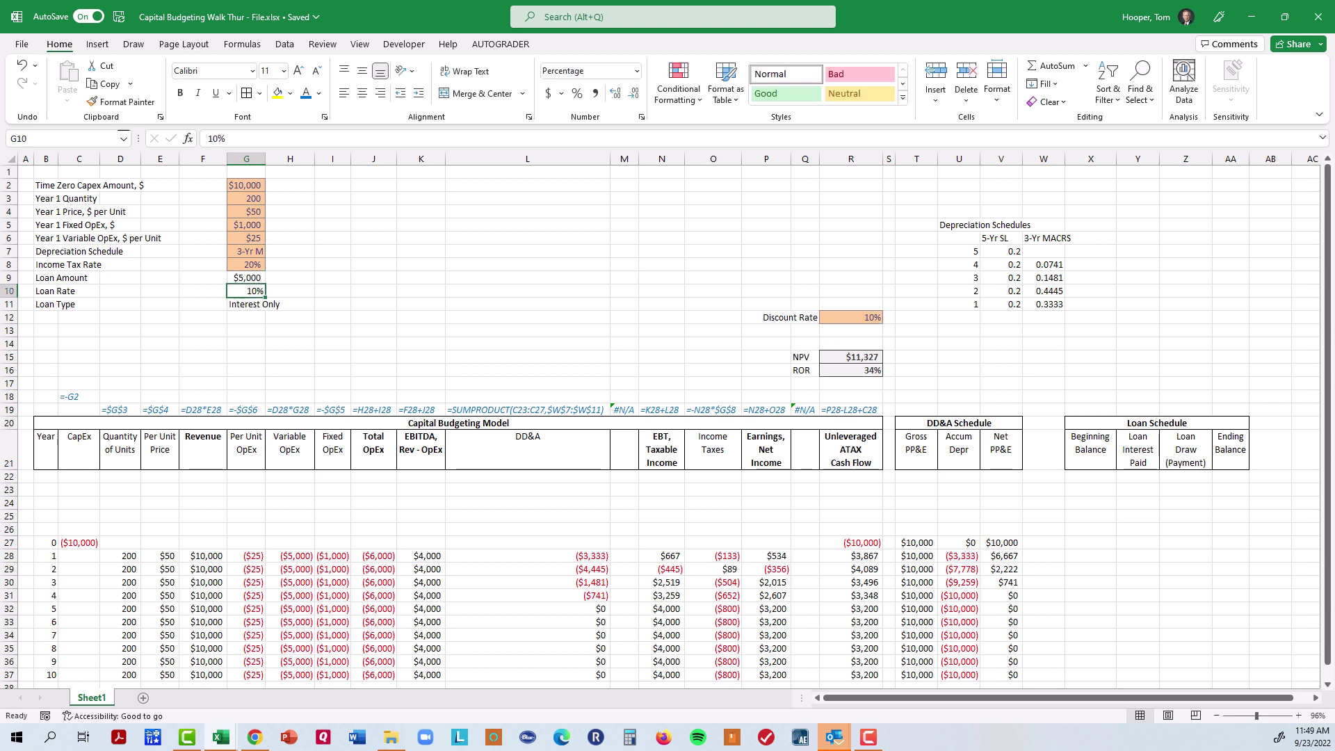
pyautogui.click(1184, 543)
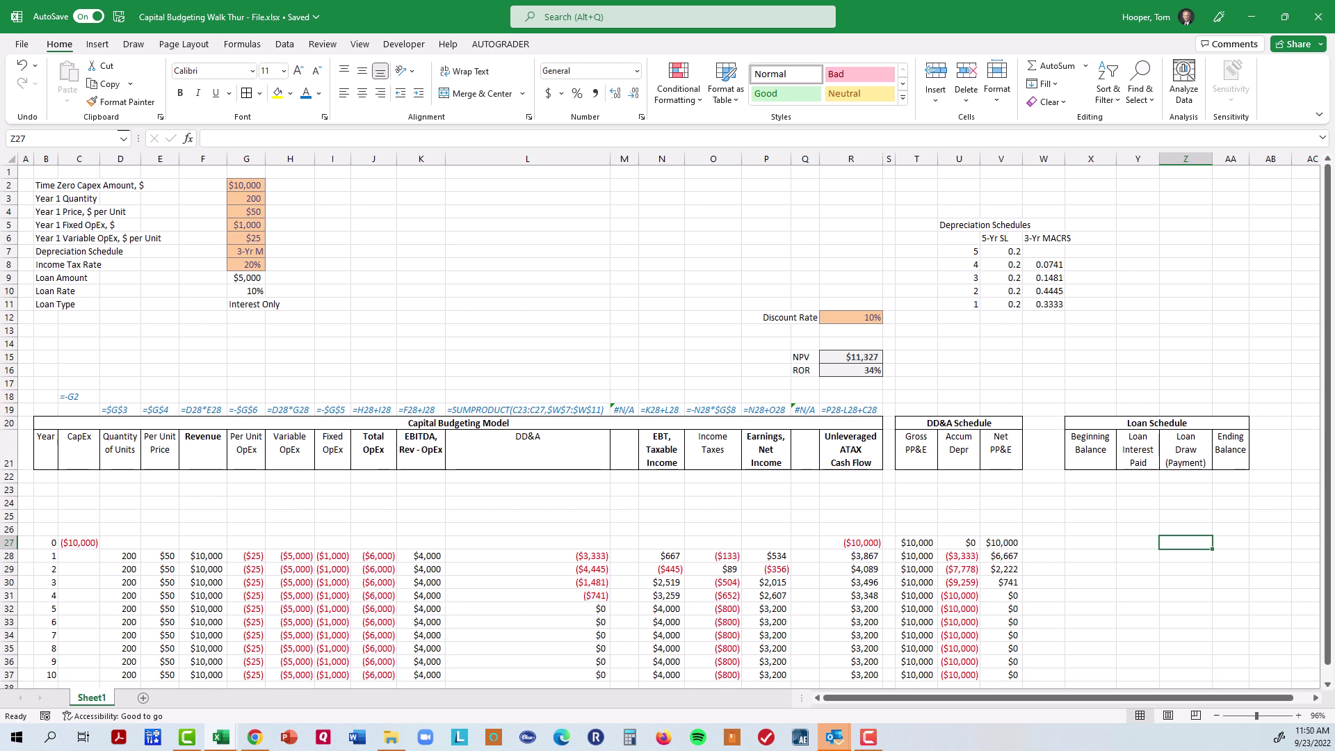
# Set the year 0 loan draw to =G9 and the ending balance to beginning balance plus draw.
pyautogui.write('=')
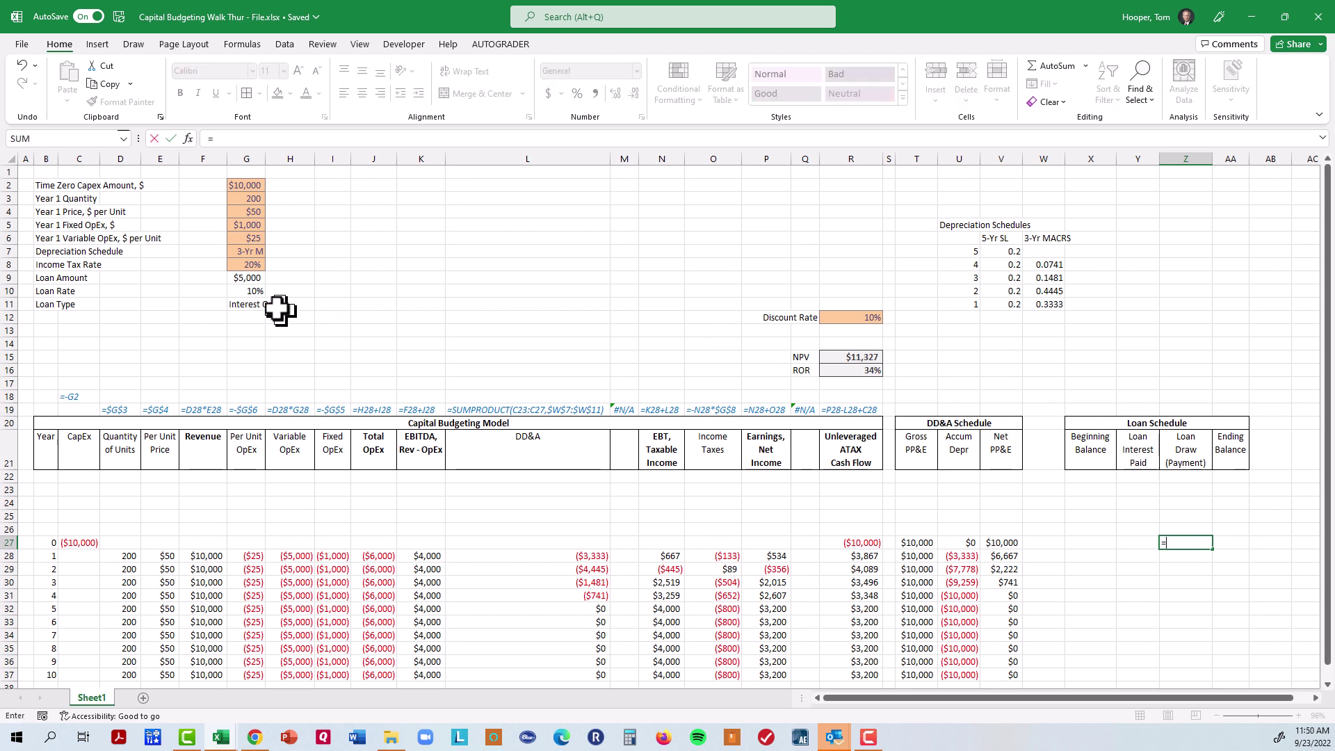
pyautogui.click(247, 278)
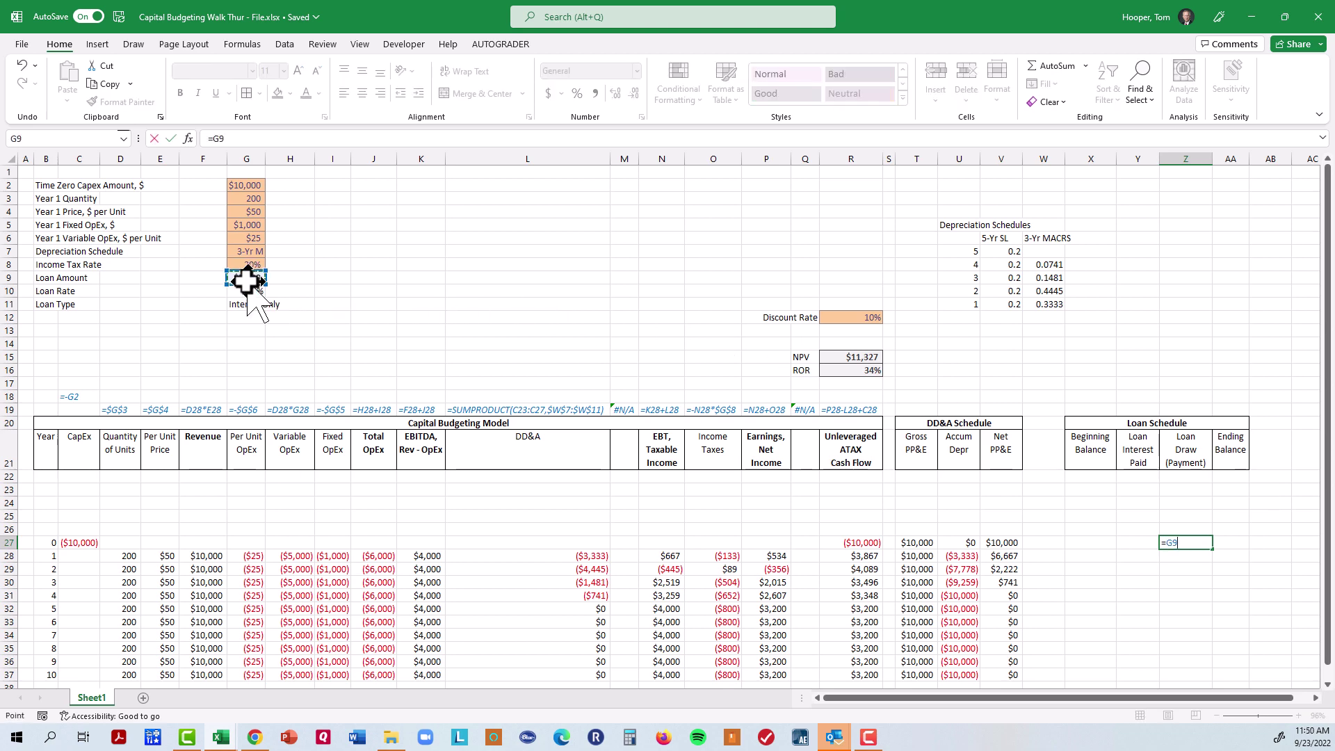
pyautogui.press('Tab')
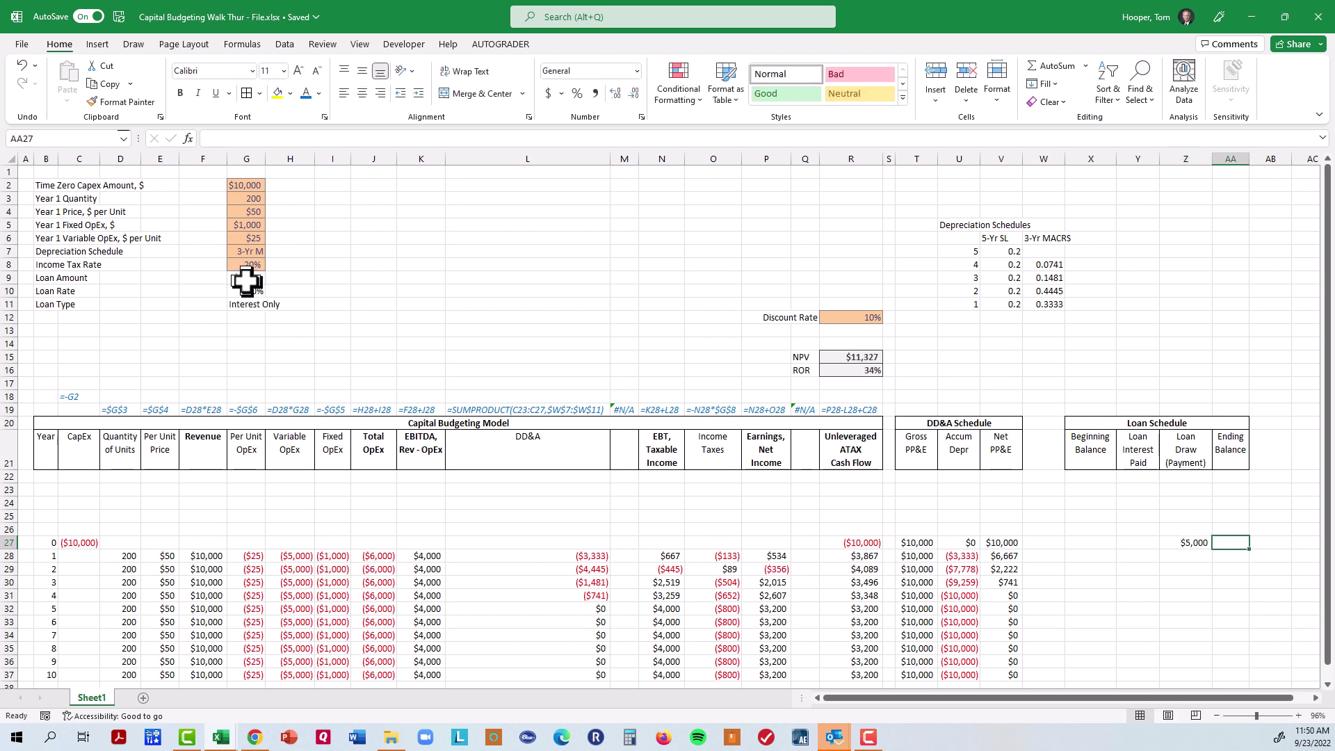
pyautogui.write('=')
pyautogui.press('Left')
pyautogui.press('Left')
pyautogui.press('Left')
pyautogui.press('Left')
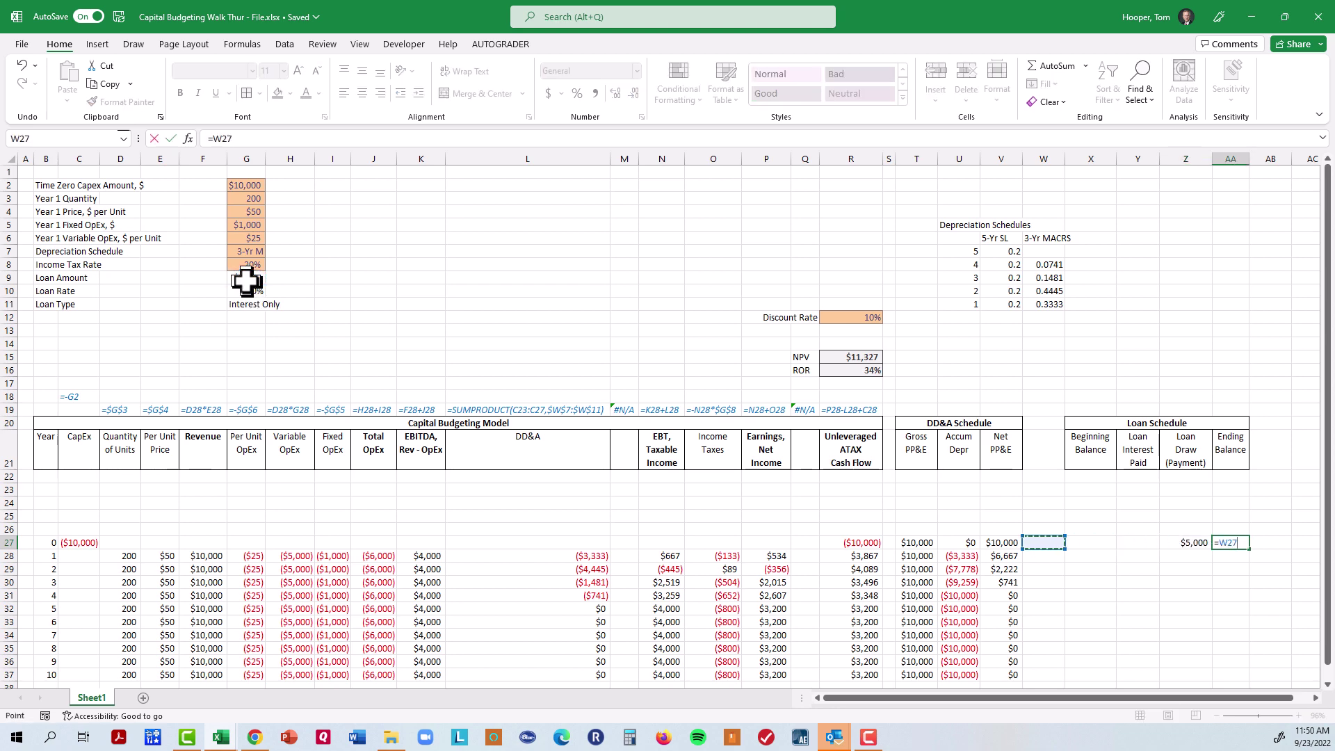
pyautogui.press('Right')
pyautogui.write('+')
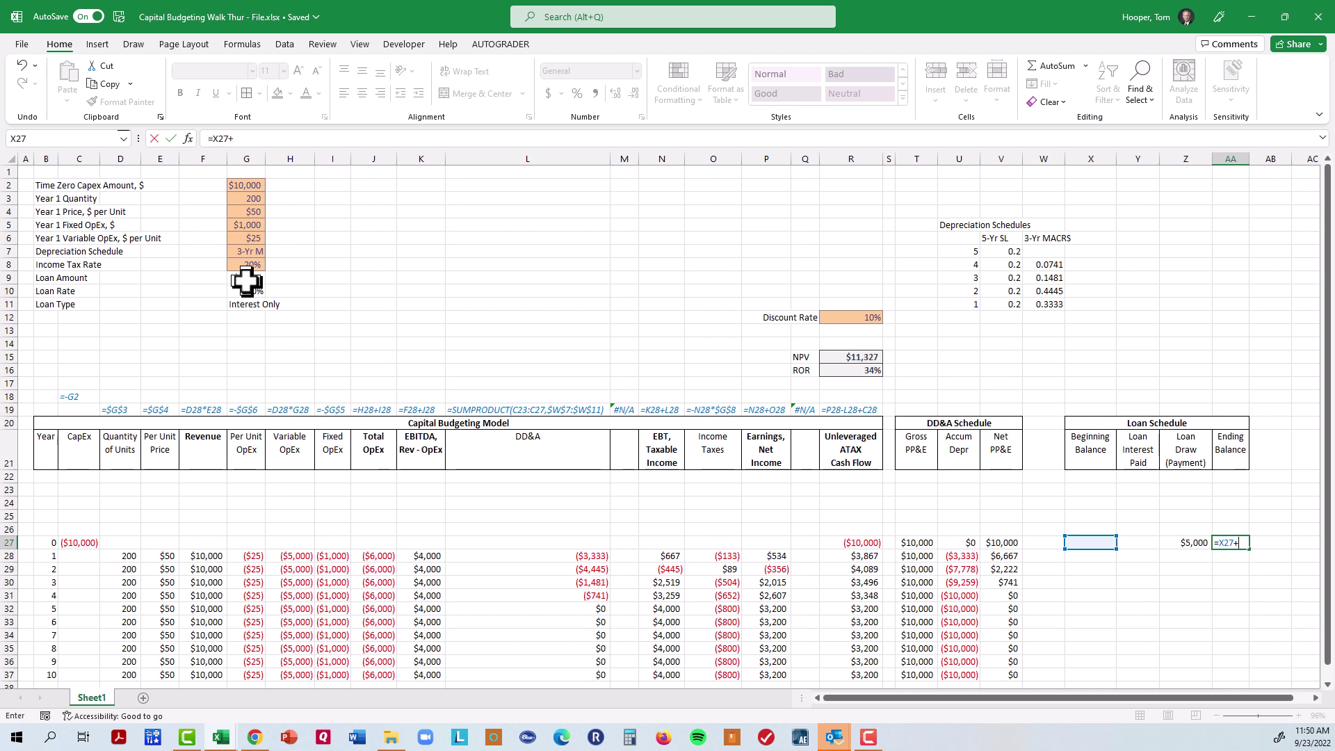
pyautogui.press('Left')
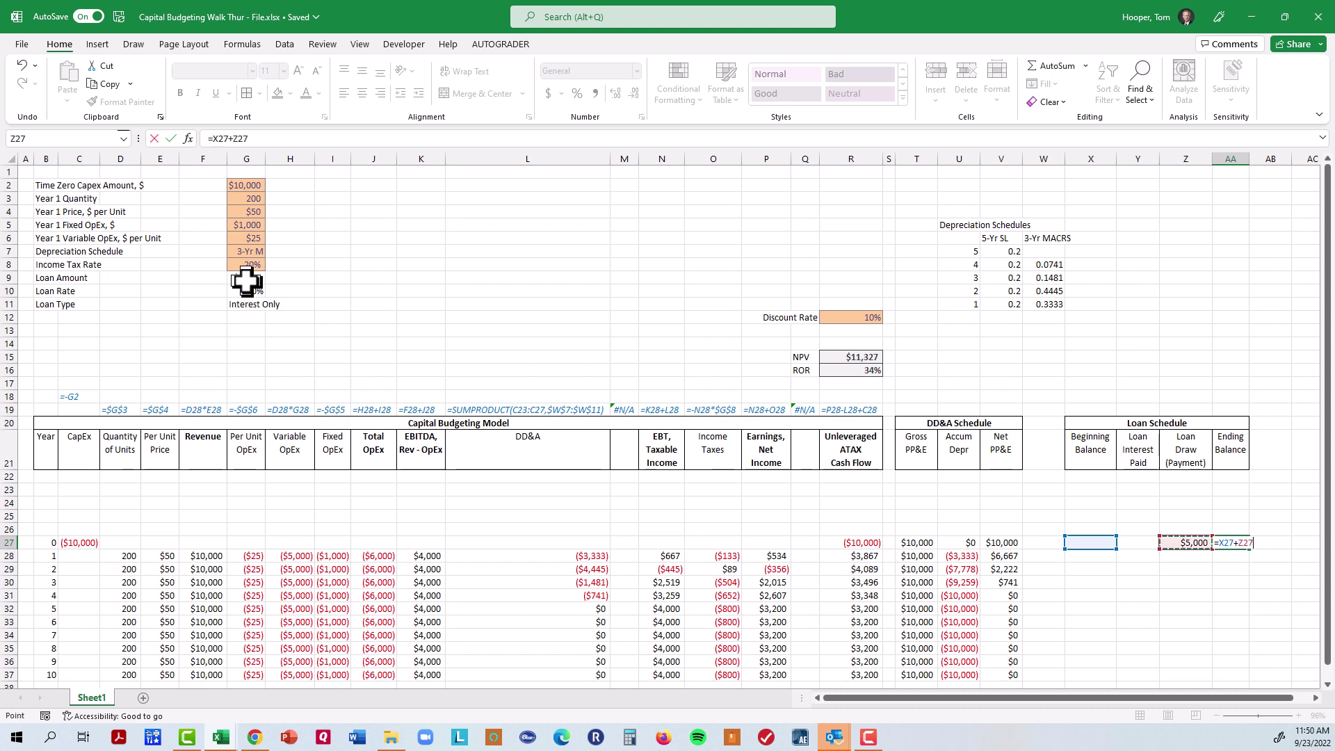
pyautogui.press('Return')
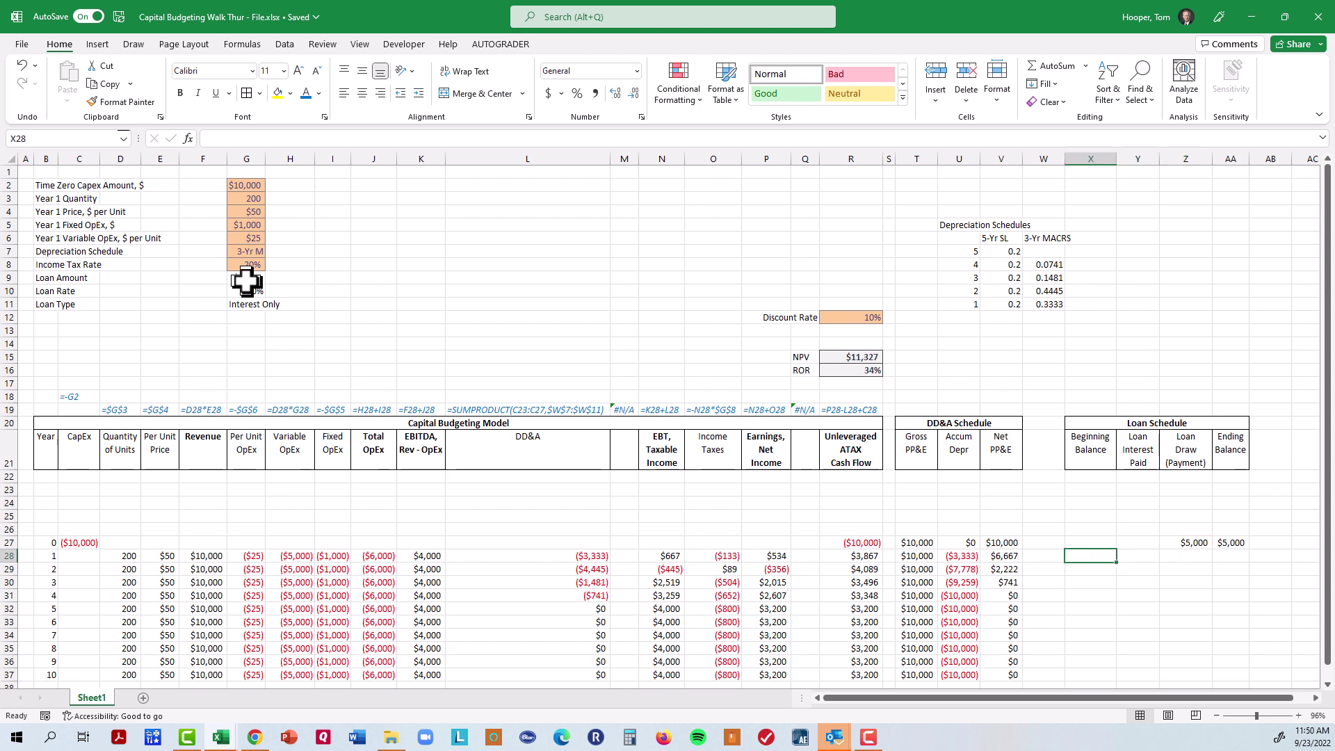
# Link year 1 beginning balance to year 0 ending balance and compute interest using $G$10.
pyautogui.write('=')
pyautogui.press('Up')
pyautogui.press('Right')
pyautogui.press('Right')
pyautogui.press('Right')
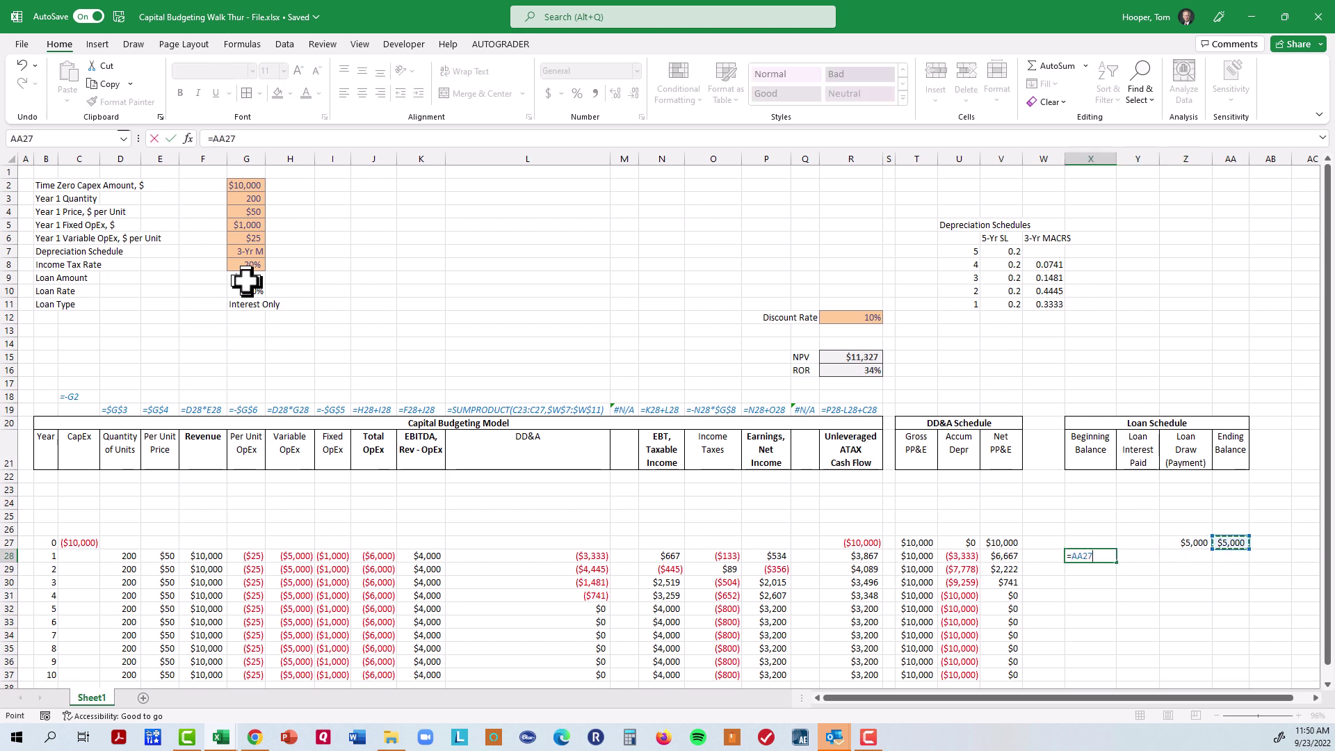
pyautogui.press('Tab')
pyautogui.write('=')
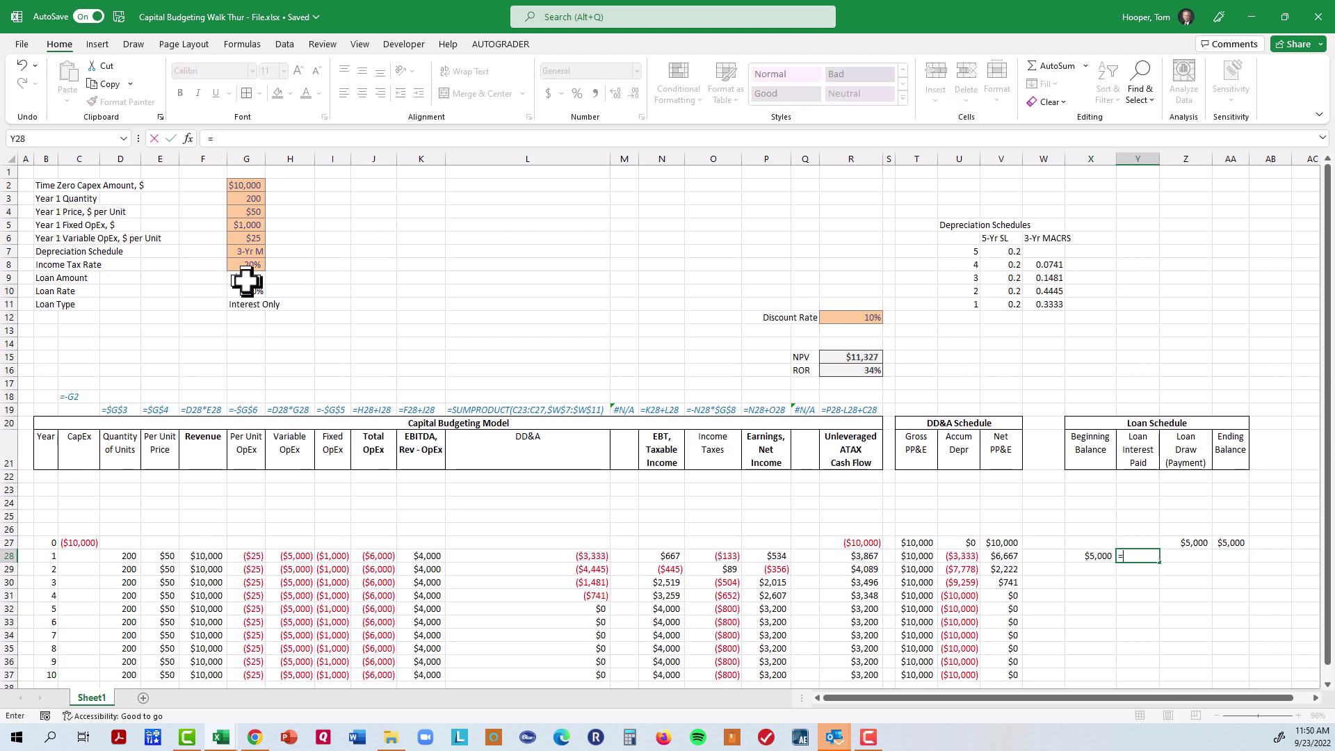
pyautogui.press('Left')
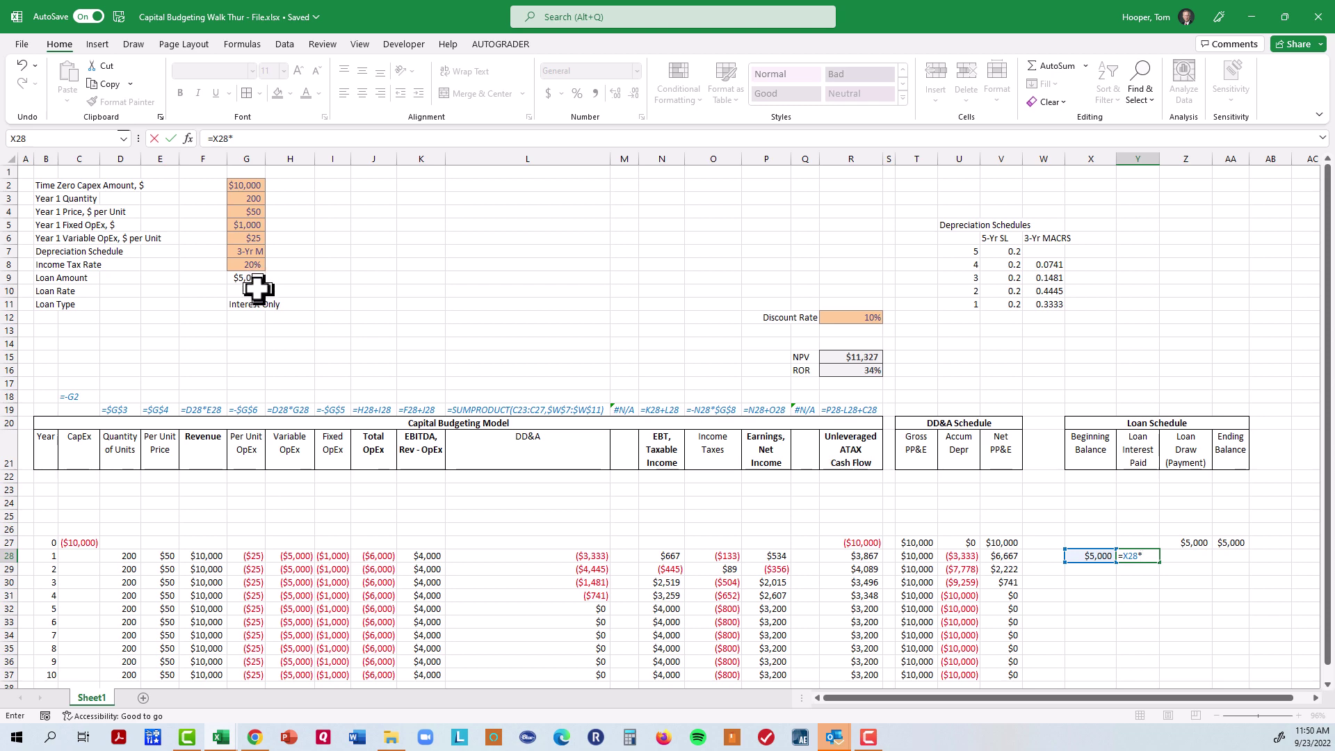
pyautogui.click(251, 291)
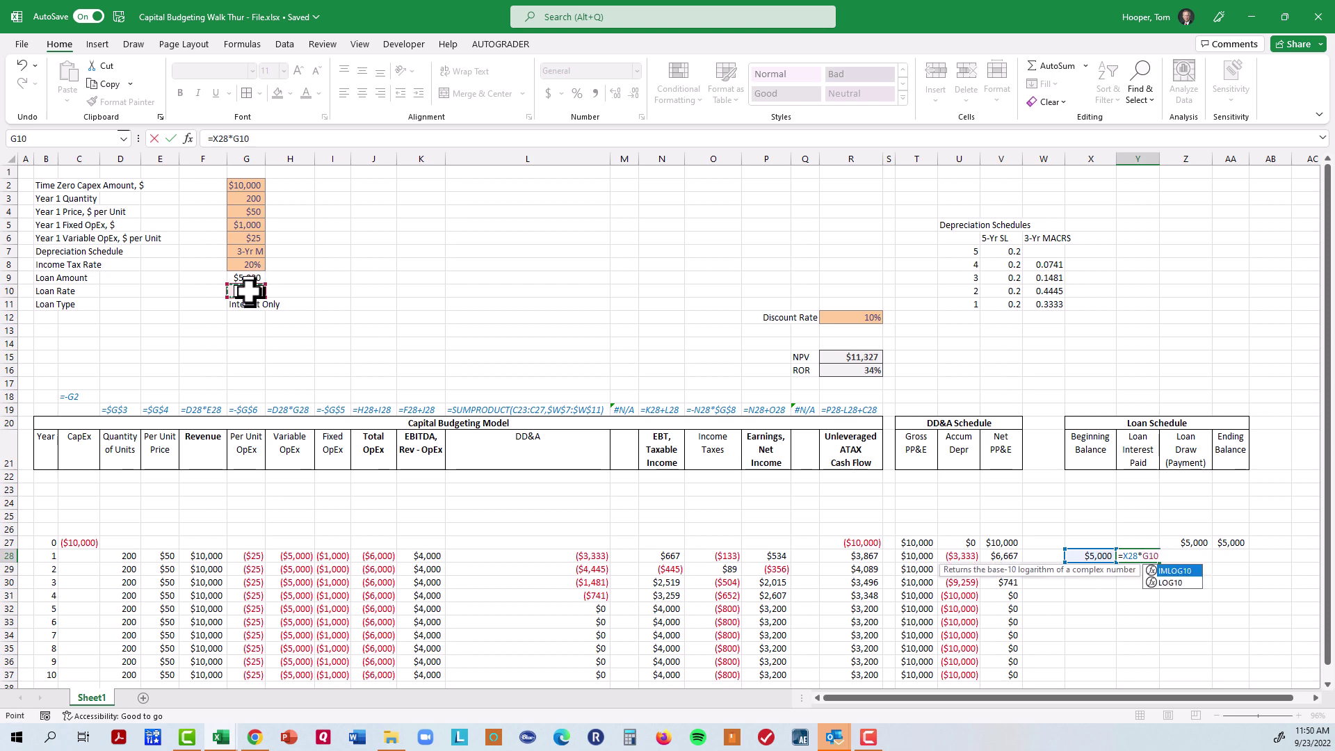
pyautogui.press('F4')
pyautogui.press('Tab')
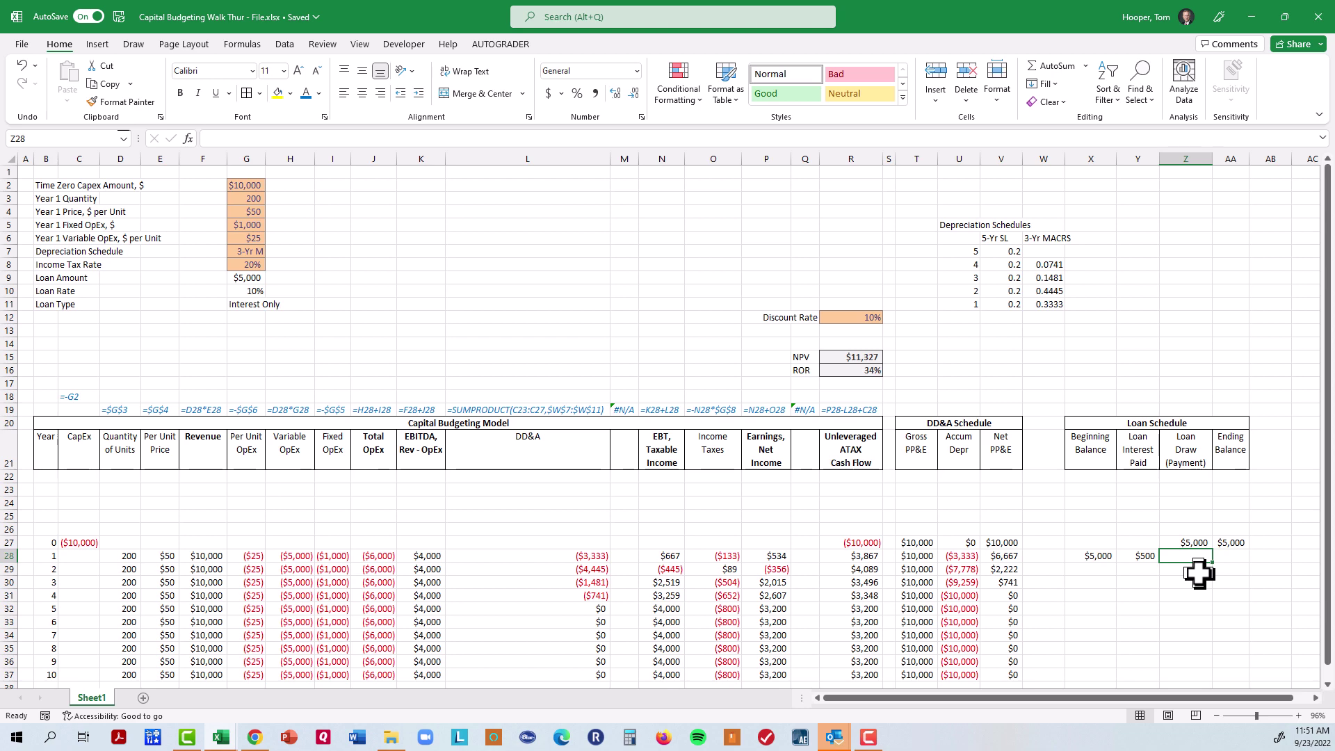
# Enter the year 1 ending balance formula =X28+Z28.
pyautogui.press('Right')
pyautogui.press('Up')
pyautogui.hotkey('ctrl', 'c')
pyautogui.press('Down')
pyautogui.write('=X28+Z28')
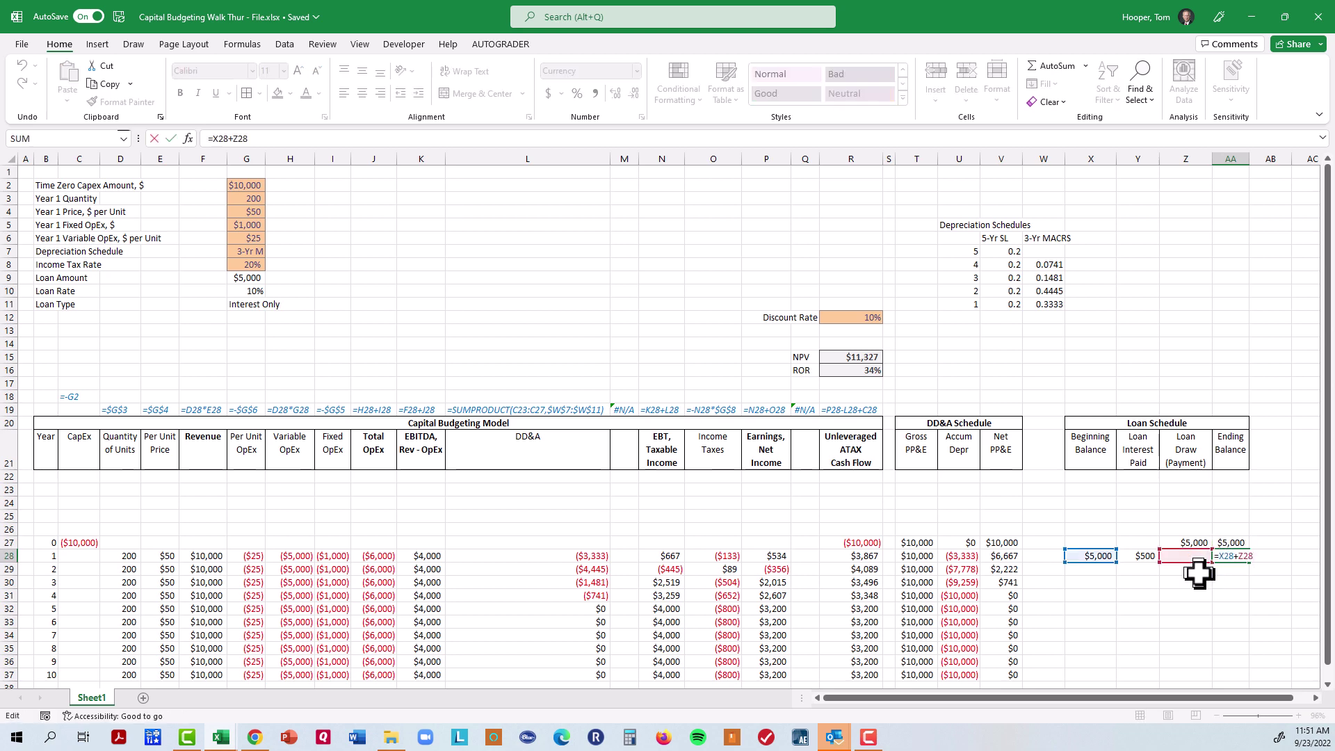
pyautogui.hotkey('ctrl', 'Return')
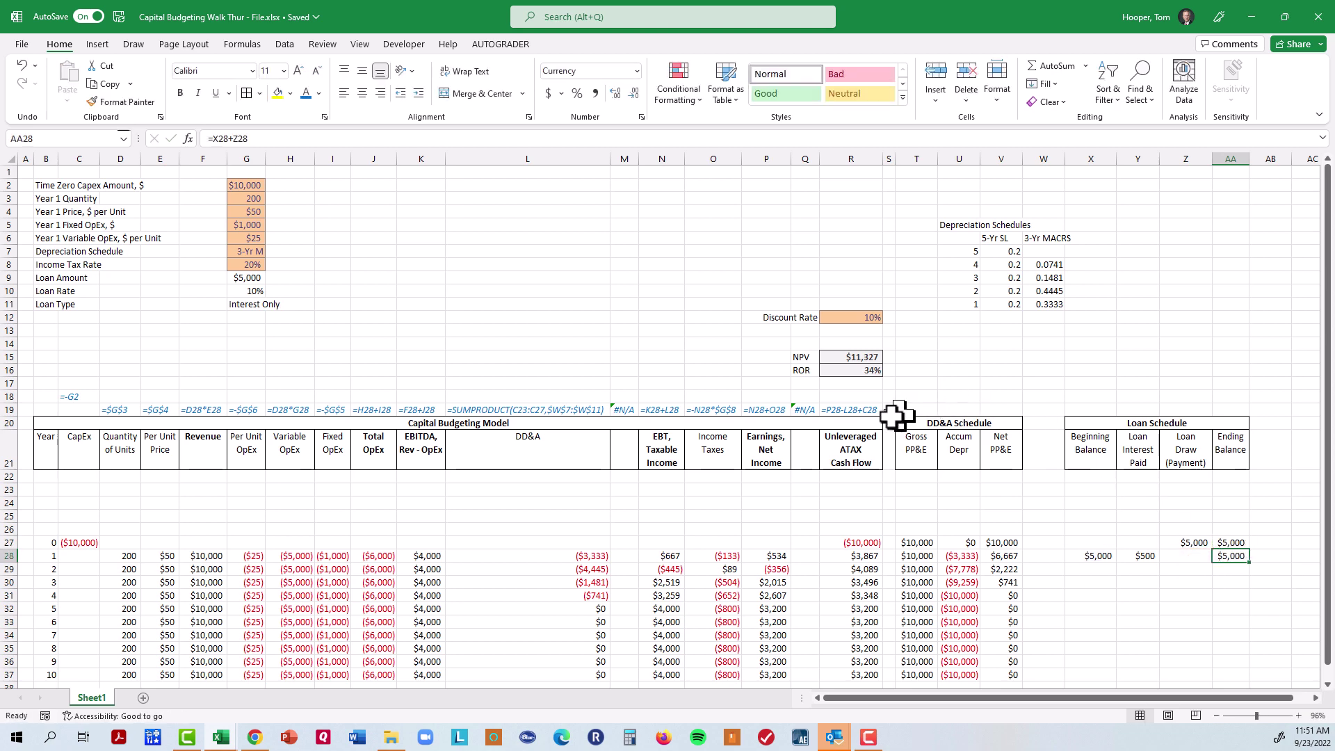
# Copy the formula-text cell to the cells above the DD&A and loan columns.
pyautogui.click(836, 410)
pyautogui.hotkey('ctrl', 'c')
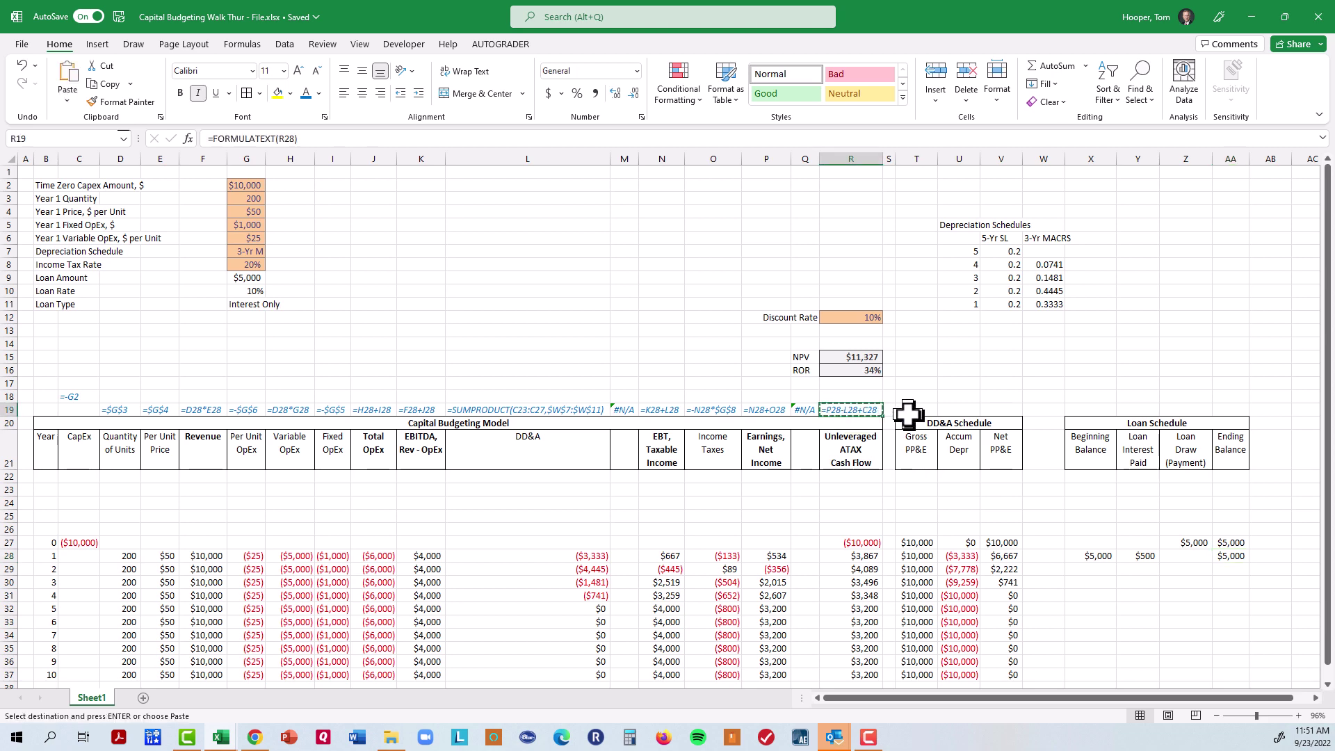
pyautogui.moveTo(911, 410); pyautogui.dragTo(1001, 410)
pyautogui.hotkey('ctrl', 'v')
pyautogui.click(1091, 411)
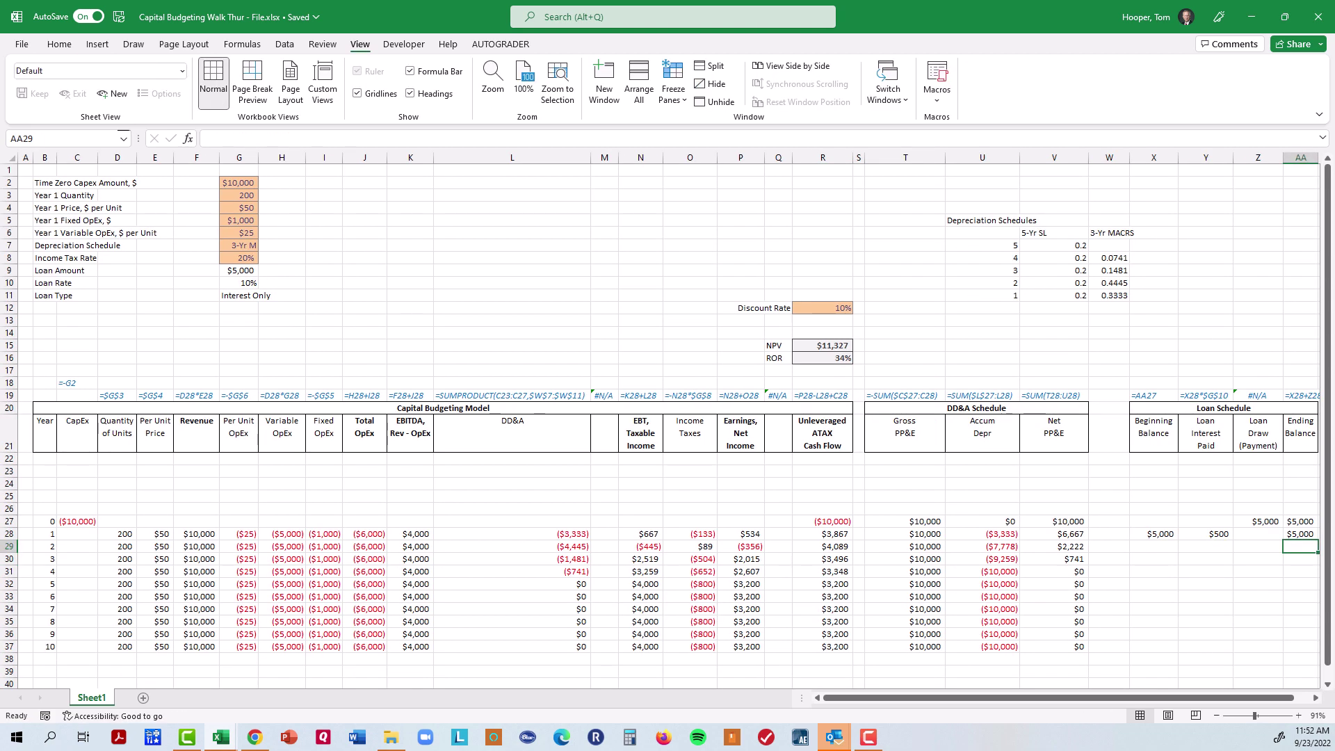
pyautogui.hscroll(1, 666, 428)
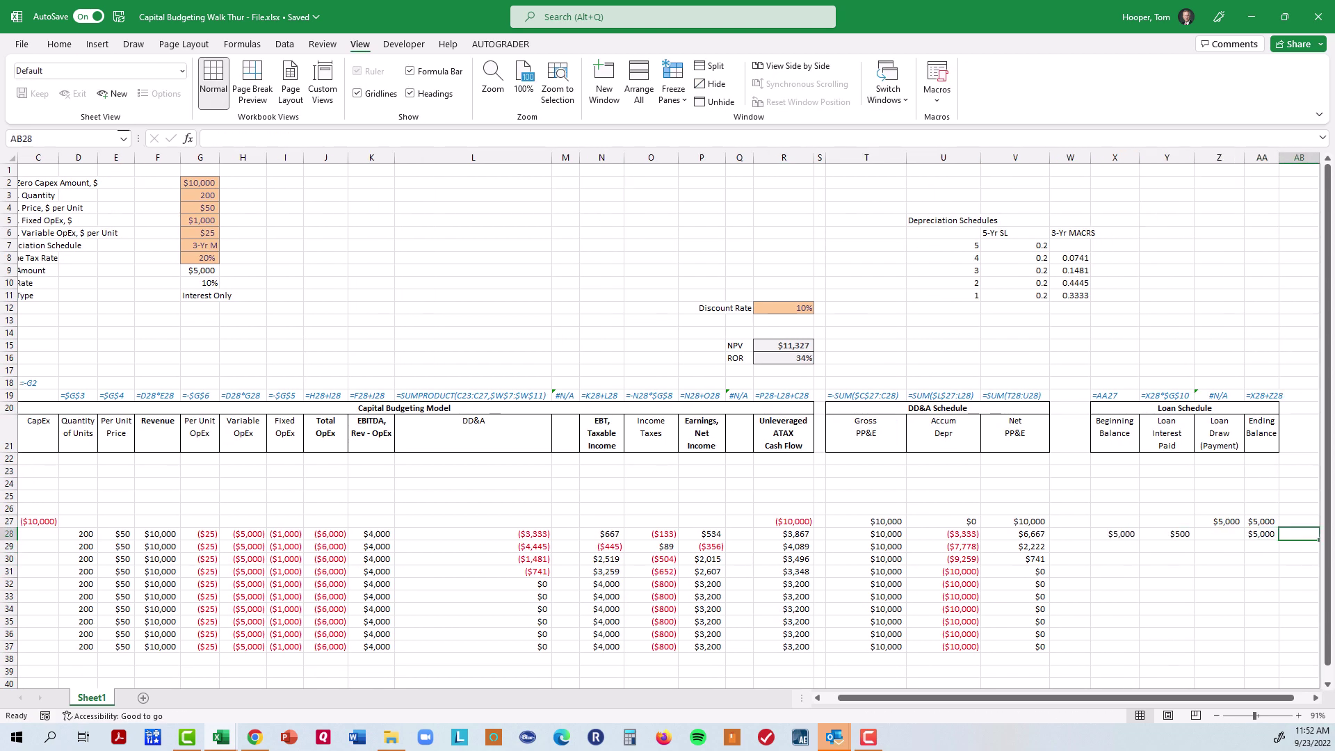
# Negate the year 1 interest formula and fill the row 28 loan formulas down to row 37.
pyautogui.click(1206, 534)
pyautogui.press('F2')
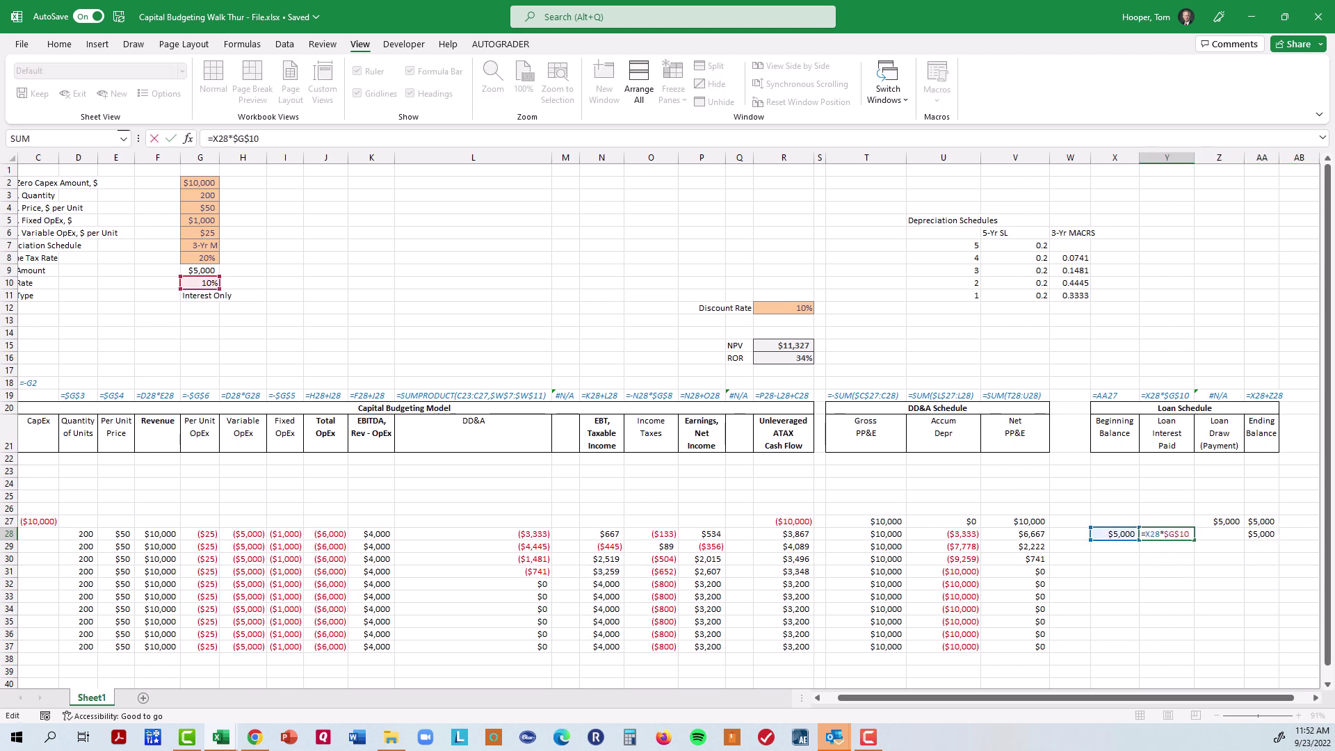
pyautogui.write('-')
pyautogui.press('Return')
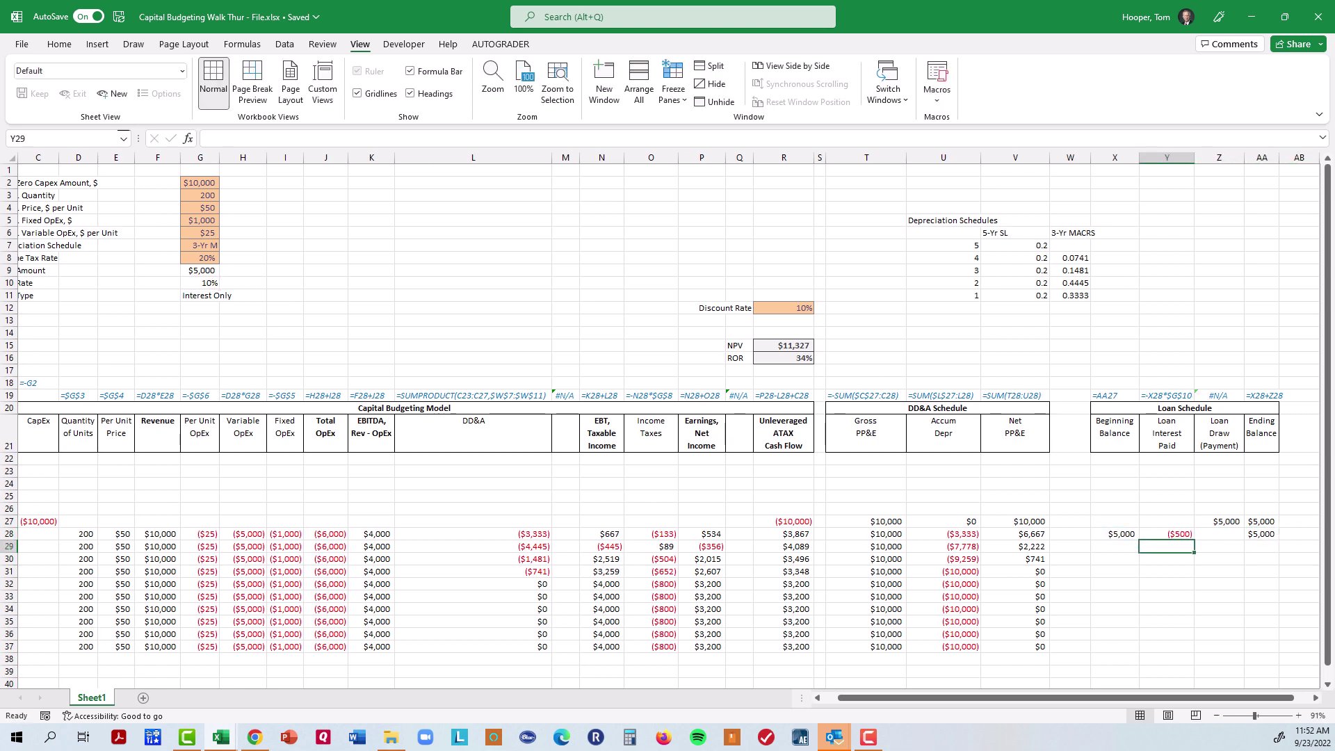
pyautogui.press('Up')
pyautogui.press('Left')
pyautogui.hotkey('shift', 'Right')
pyautogui.hotkey('shift', 'Right')
pyautogui.hotkey('shift', 'Right')
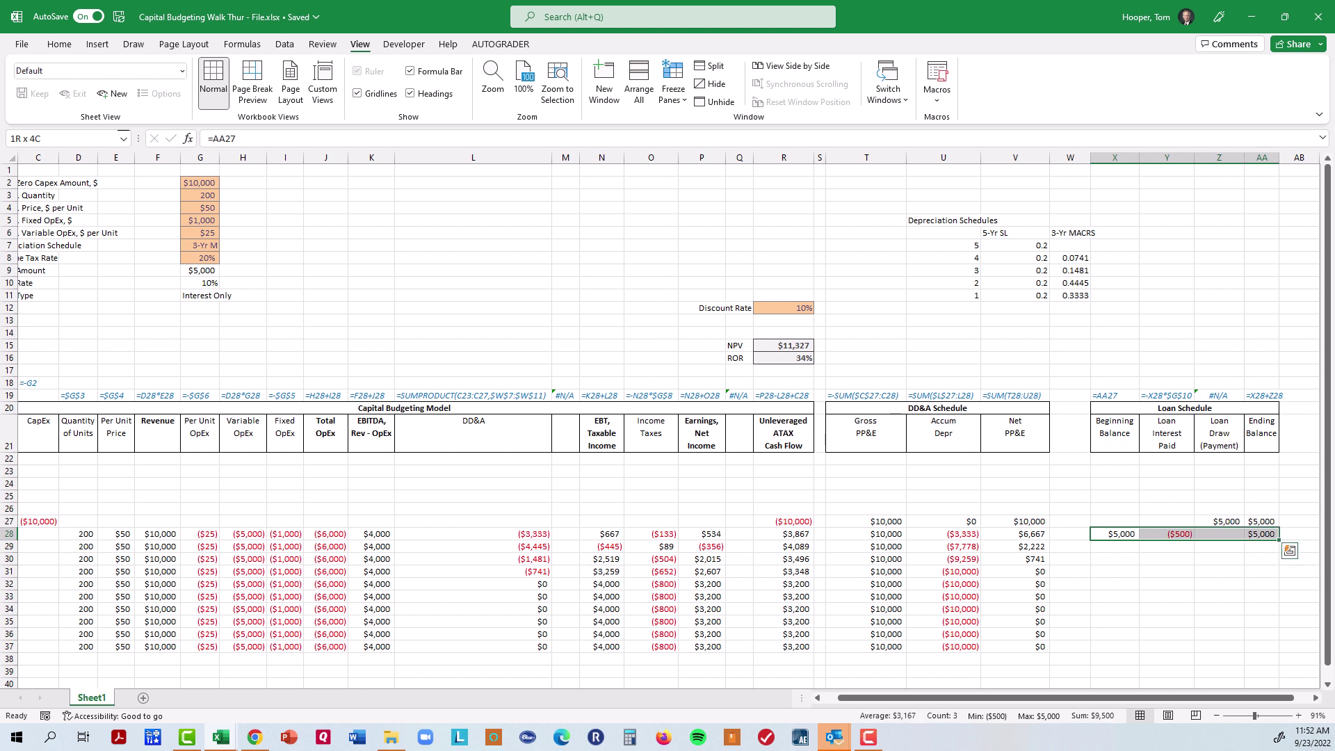
pyautogui.hotkey('shift', 'Down')
pyautogui.hotkey('shift', 'Down')
pyautogui.hotkey('shift', 'Down')
pyautogui.hotkey('shift', 'Down')
pyautogui.hotkey('shift', 'Down')
pyautogui.hotkey('shift', 'Down')
pyautogui.hotkey('shift', 'Down')
pyautogui.hotkey('shift', 'Down')
pyautogui.hotkey('shift', 'Down')
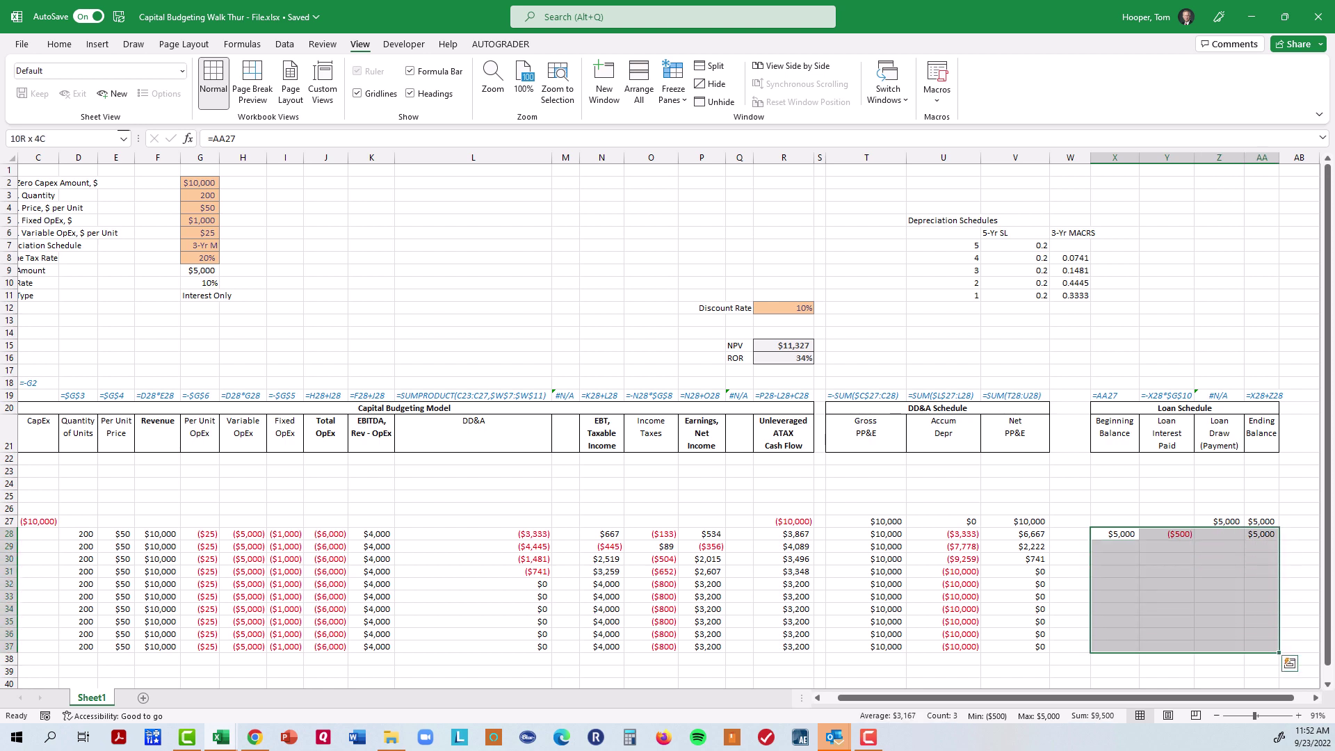
pyautogui.hotkey('ctrl', 'd')
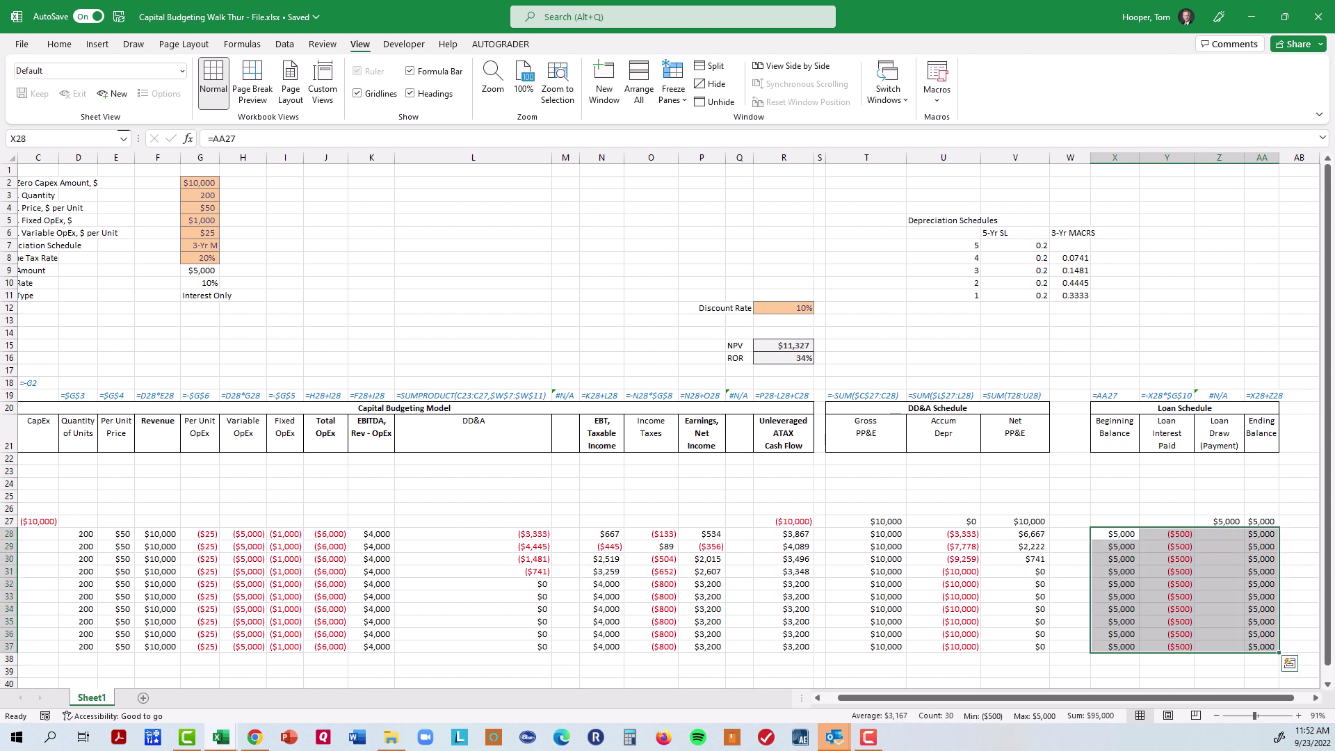
# Type the three-line header 'Loan Interest (Paid)' in column M.
pyautogui.click(566, 433)
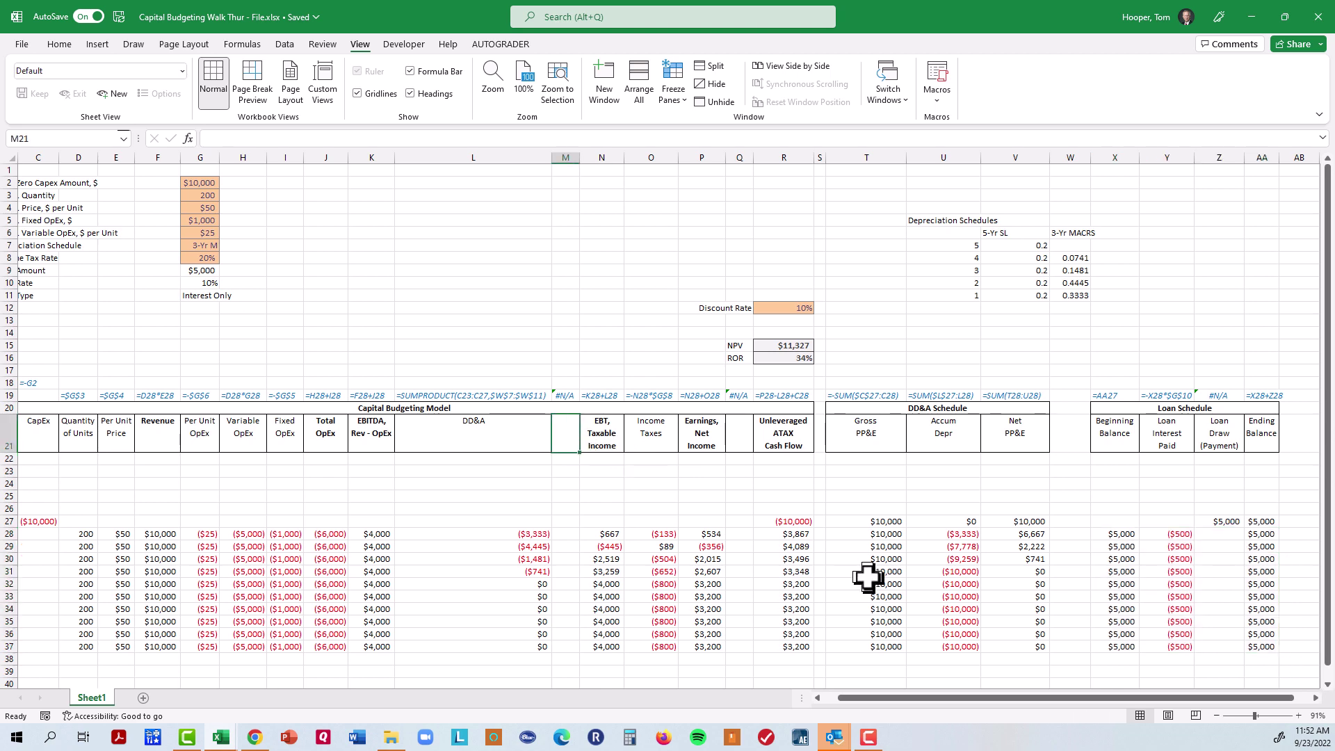
pyautogui.write('Lo')
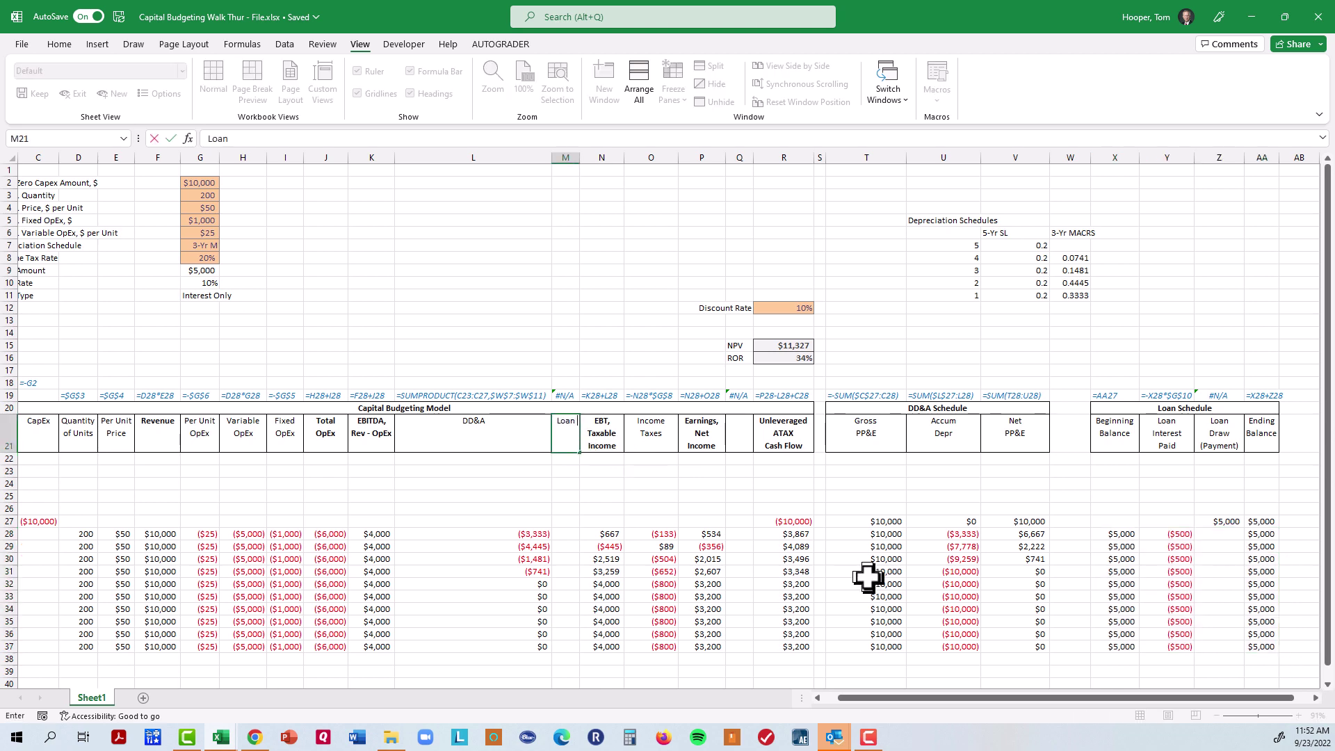
pyautogui.write('an')
pyautogui.hotkey('alt', 'Return')
pyautogui.write('Interest')
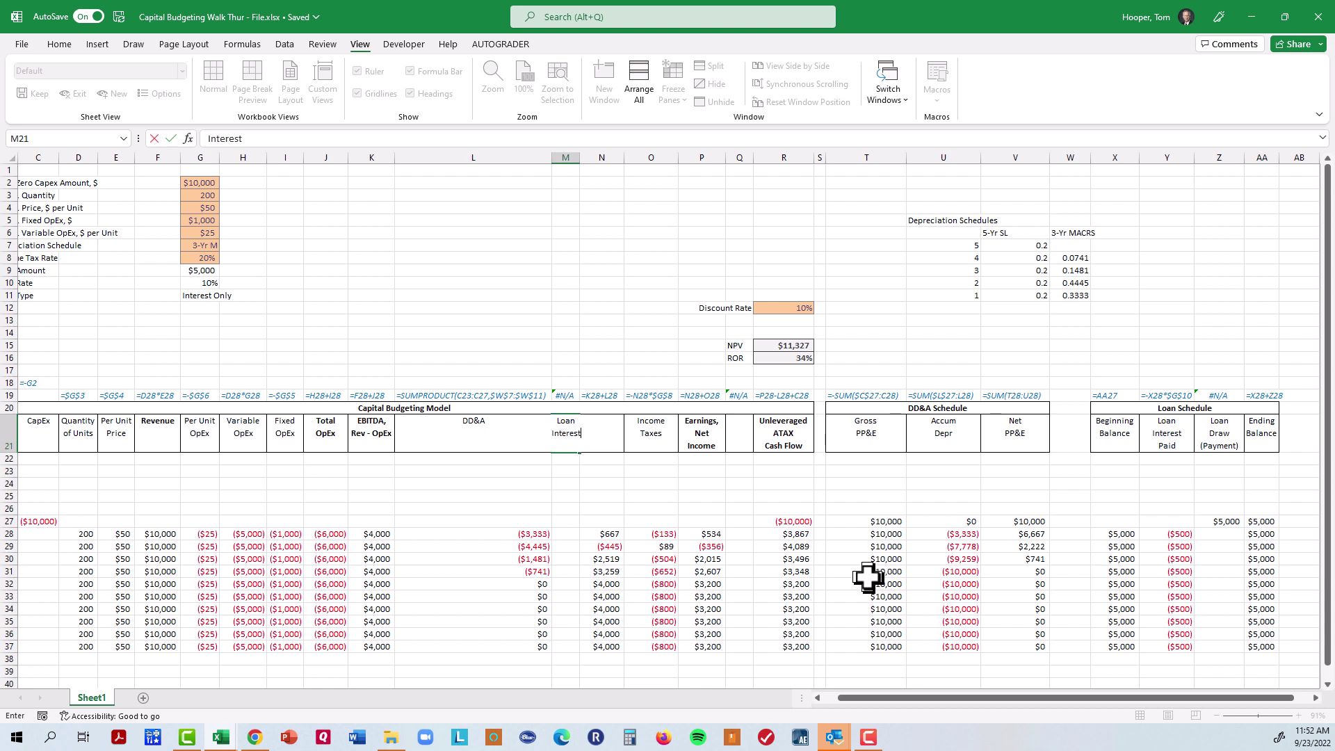
pyautogui.hotkey('alt', 'Return')
pyautogui.write('(Paid)')
pyautogui.hotkey('ctrl', 'Return')
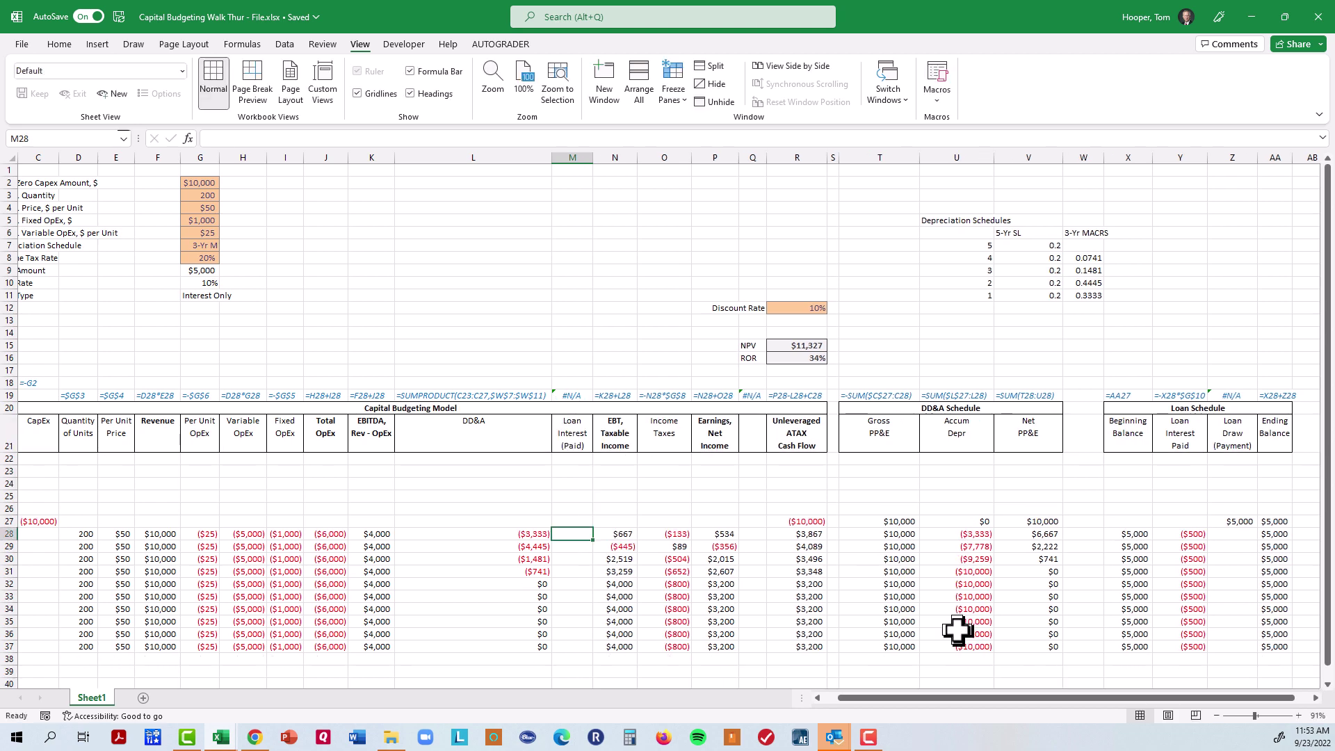
# Link M28 to the loan schedule's interest and paste it down through row 37.
pyautogui.press('Down')
pyautogui.press('Down')
pyautogui.press('Down')
pyautogui.press('Down')
pyautogui.press('Down')
pyautogui.press('Down')
pyautogui.press('Down')
pyautogui.write('=')
pyautogui.press('Right')
pyautogui.press('Right')
pyautogui.press('Right')
pyautogui.press('Right')
pyautogui.press('Right')
pyautogui.press('Right')
pyautogui.press('Right')
pyautogui.press('Right')
pyautogui.press('Right')
pyautogui.press('Right')
pyautogui.press('Right')
pyautogui.press('Right')
pyautogui.press('Return')
pyautogui.press('Up')
pyautogui.hotkey('ctrl', 'c')
pyautogui.press('Down')
pyautogui.hotkey('shift', 'Down')
pyautogui.hotkey('shift', 'Down')
pyautogui.hotkey('shift', 'Down')
pyautogui.hotkey('shift', 'Down')
pyautogui.hotkey('shift', 'Down')
pyautogui.hotkey('shift', 'Down')
pyautogui.hotkey('shift', 'Down')
pyautogui.hotkey('shift', 'Down')
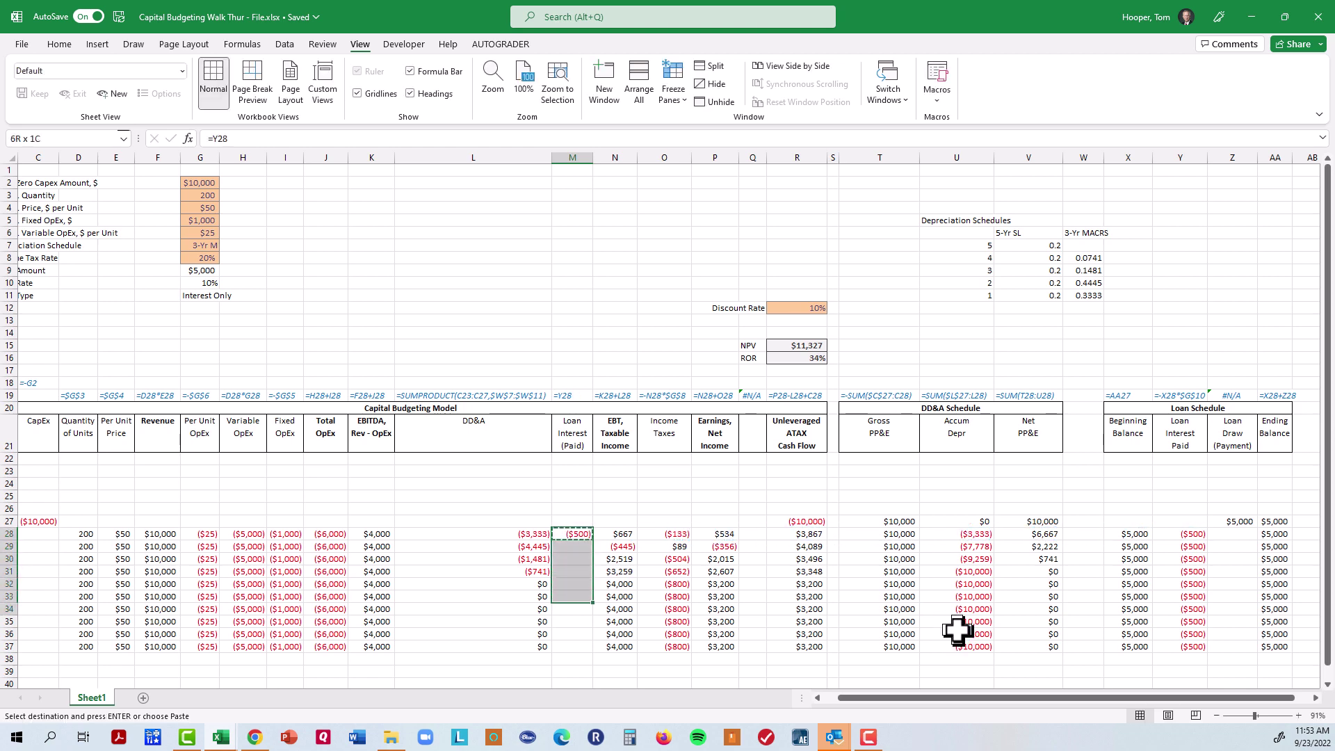
pyautogui.hotkey('ctrl', 'v')
# Check the pasted interest links and the Unleveraged cash flow header.
pyautogui.click(753, 534)
pyautogui.click(572, 546)
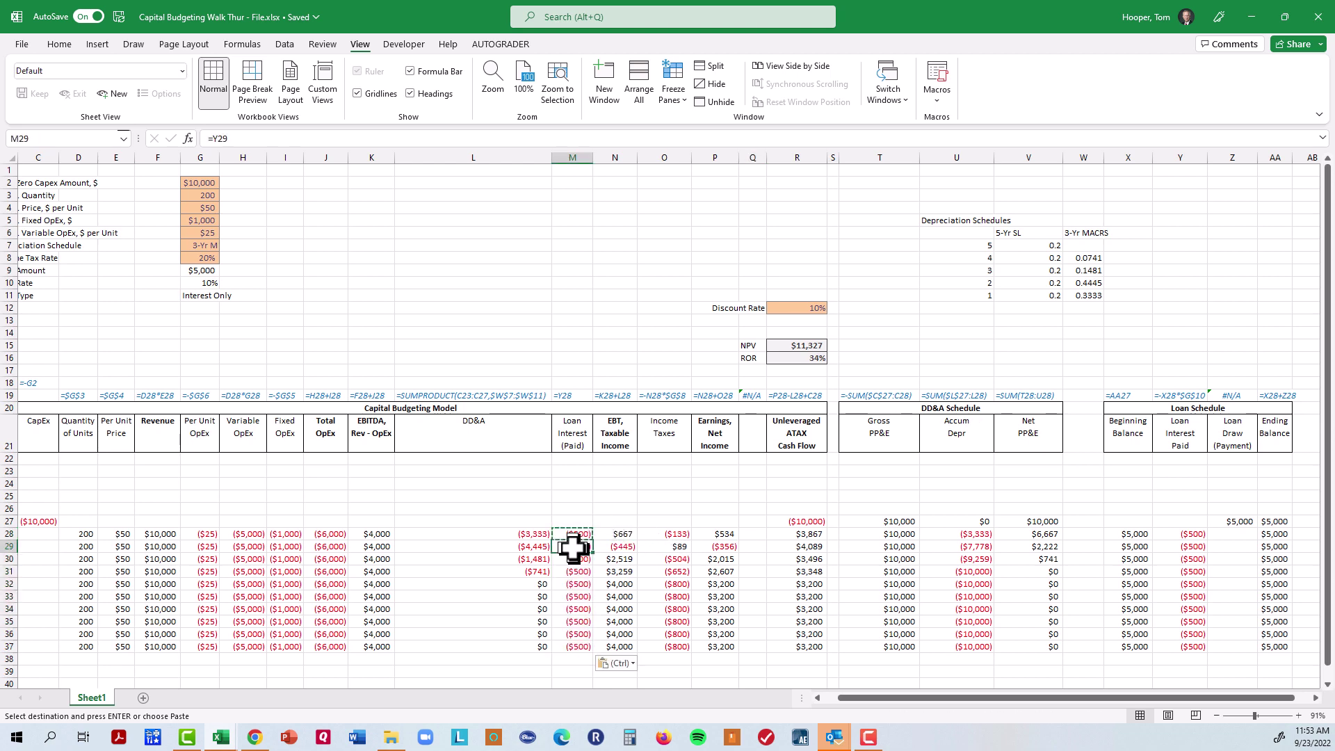
pyautogui.click(811, 439)
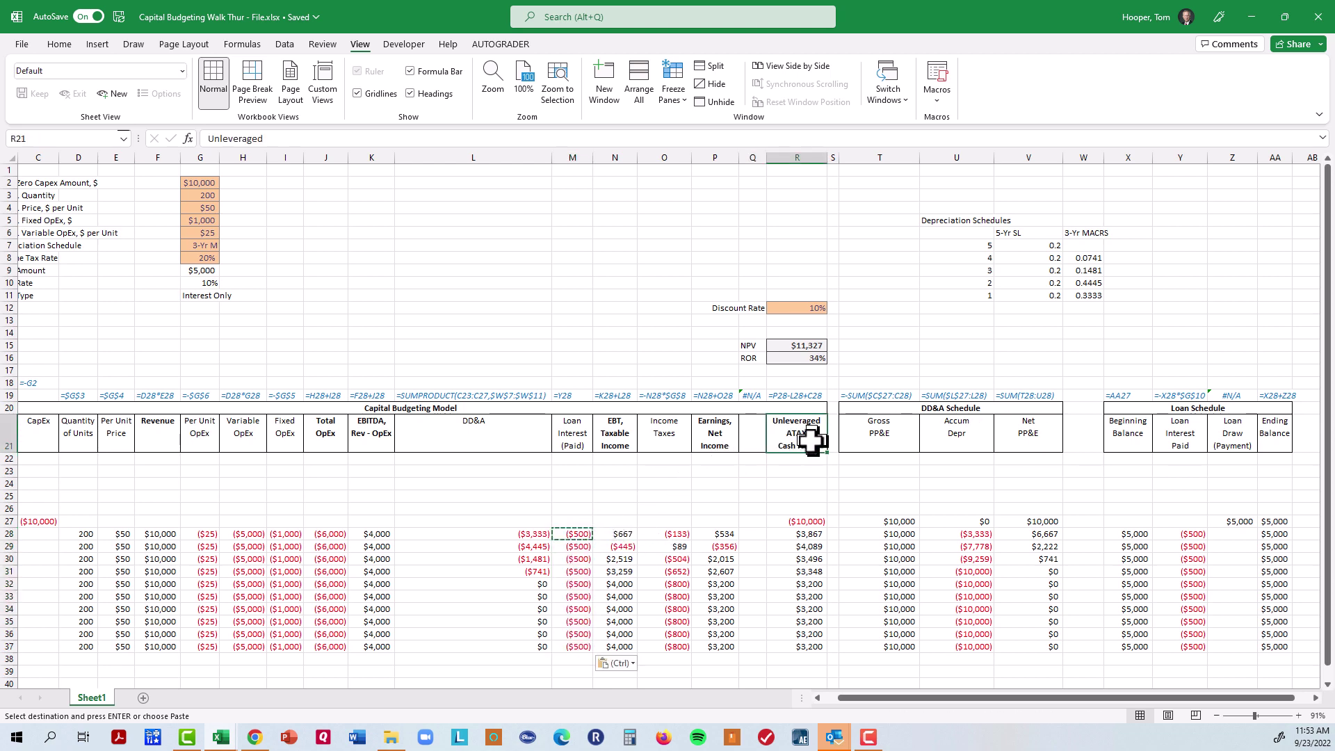
pyautogui.click(748, 427)
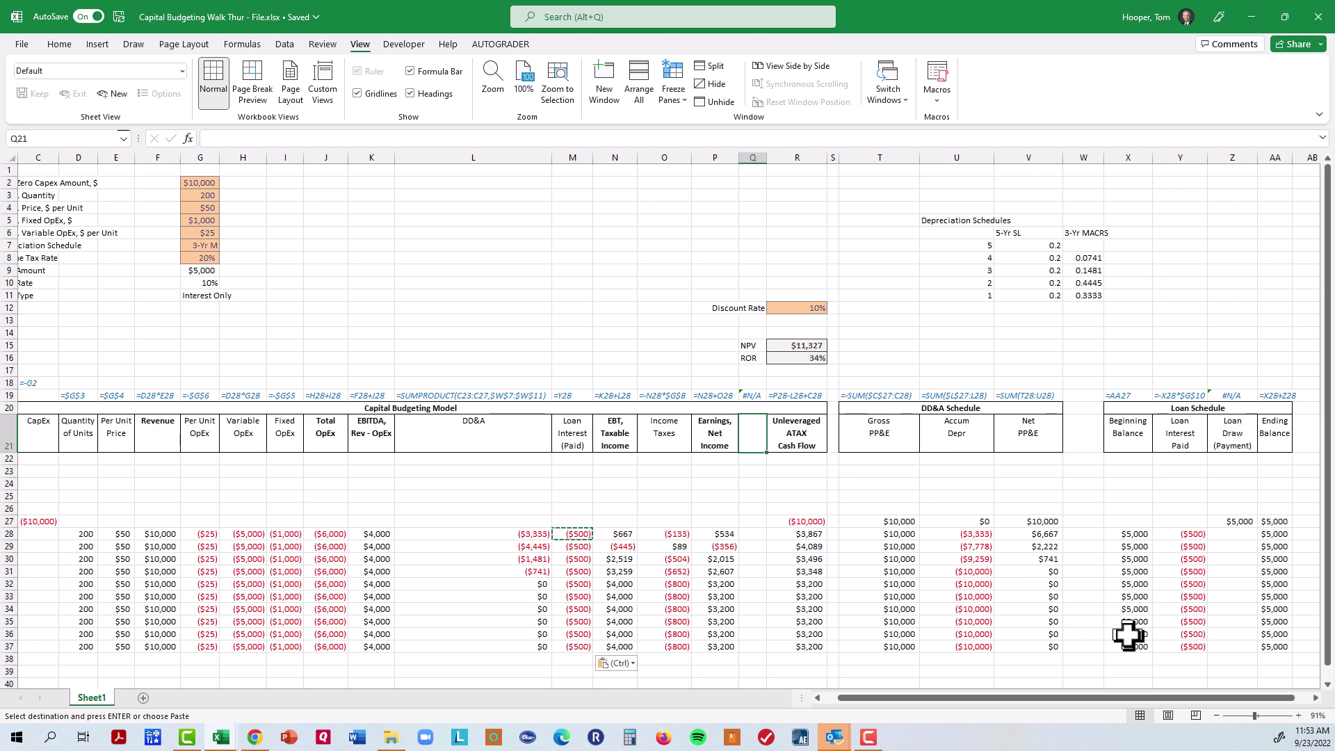
pyautogui.press('Right')
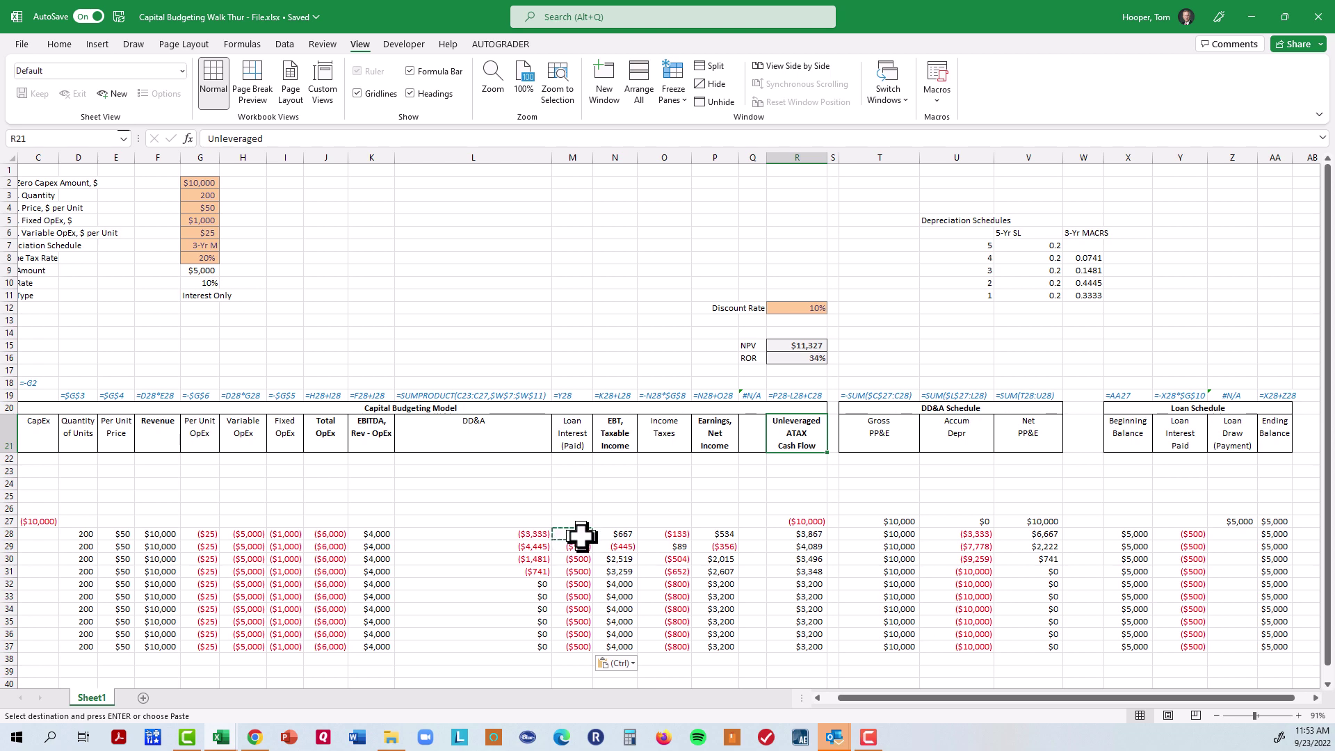
pyautogui.click(754, 431)
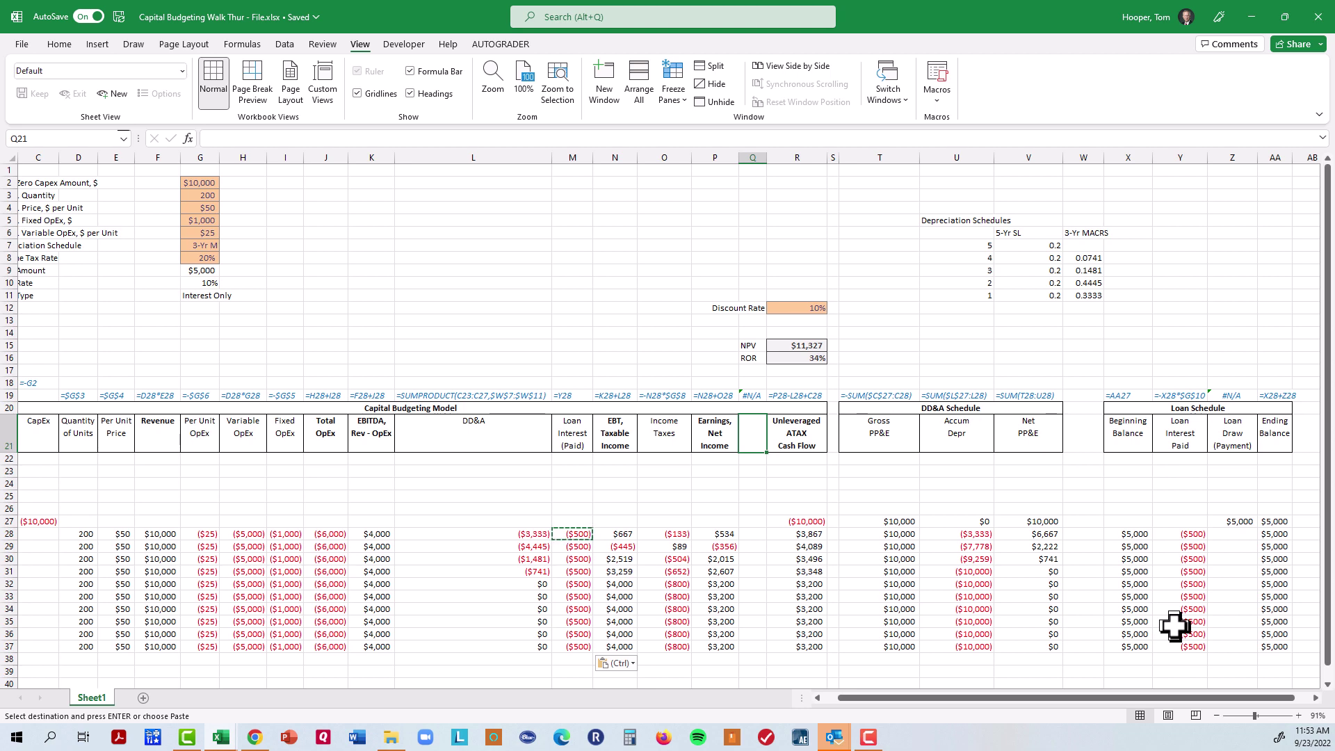
# Enter the two-line header 'Tax Shield from Interest Paid' in Q21 and widen column Q.
pyautogui.write('Tax Shieldfrom Interest')
pyautogui.hotkey('alt', 'Return')
pyautogui.write('Paid')
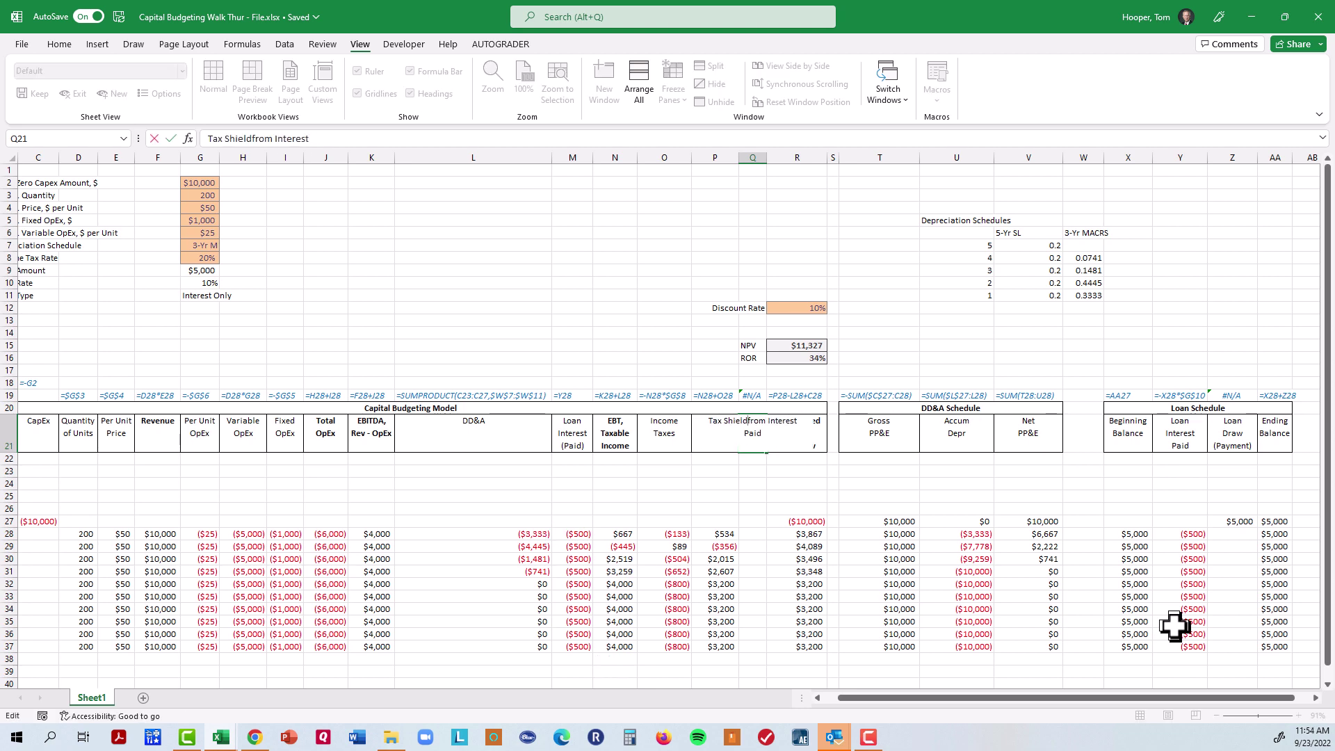
pyautogui.click(769, 533)
pyautogui.moveTo(766, 158); pyautogui.dragTo(798, 158)
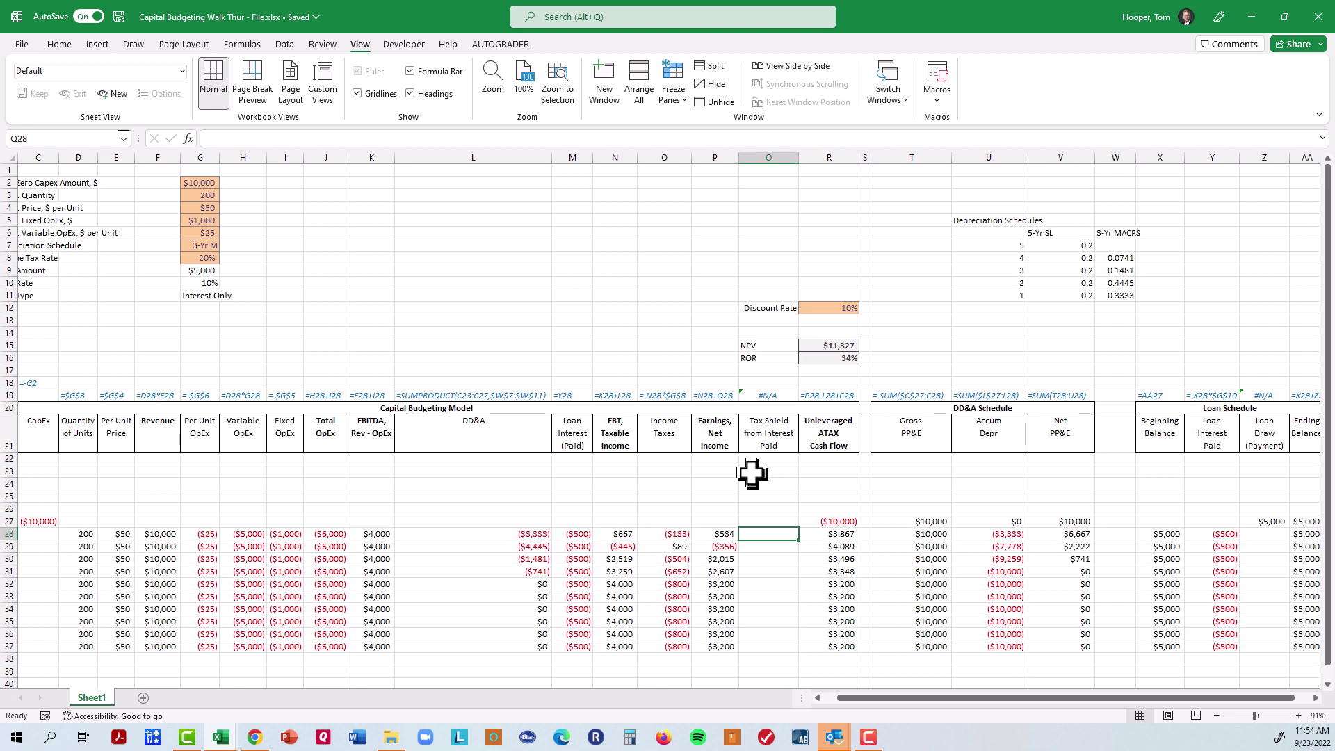
# Enter the tax shield formula =-M28*(1-G8) in Q28.
pyautogui.write('=')
pyautogui.press('Left')
pyautogui.press('Left')
pyautogui.press('Left')
pyautogui.press('Left')
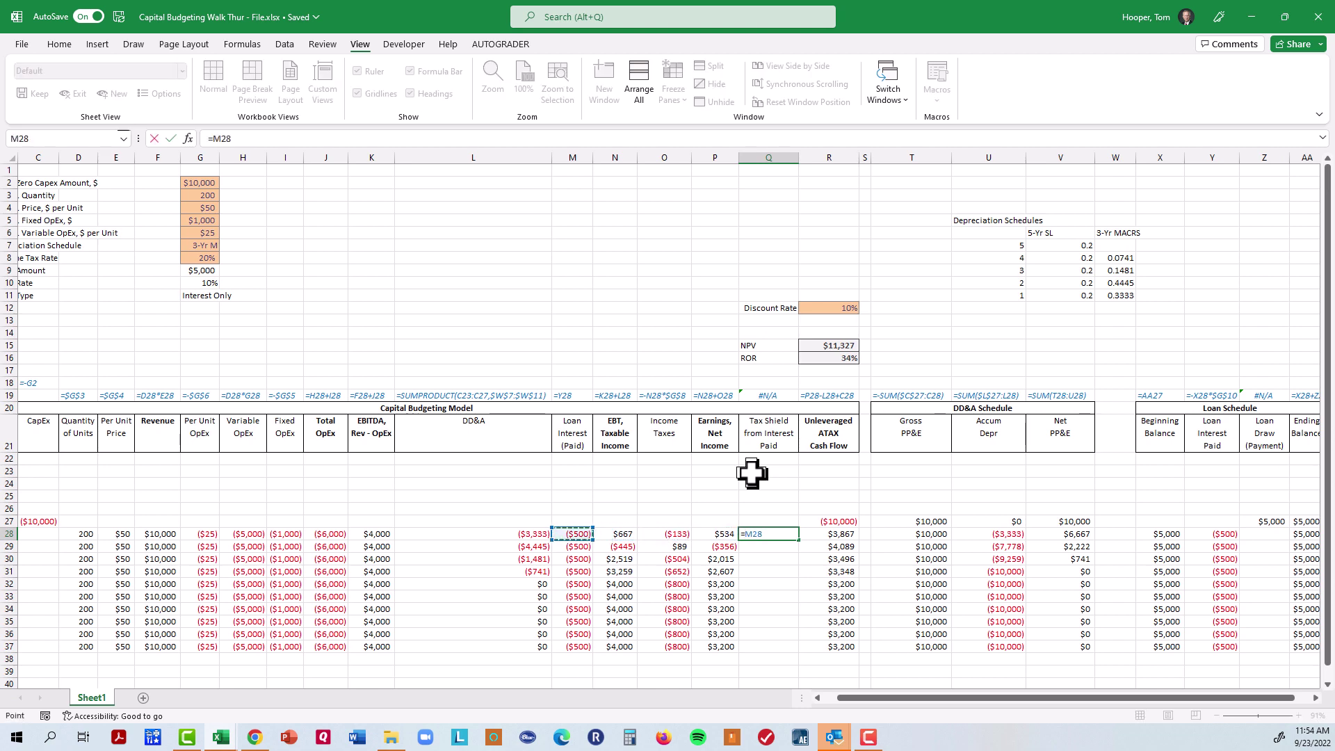
pyautogui.write('*(1-')
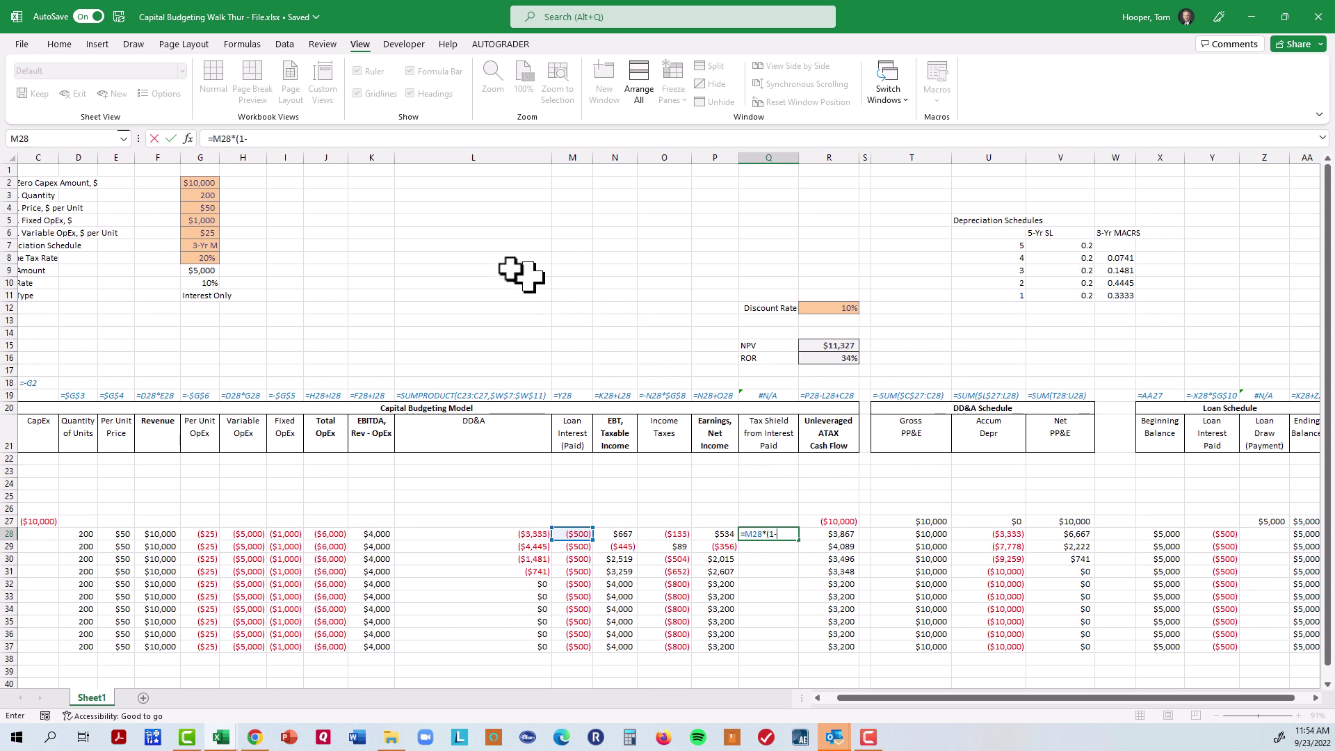
pyautogui.click(207, 258)
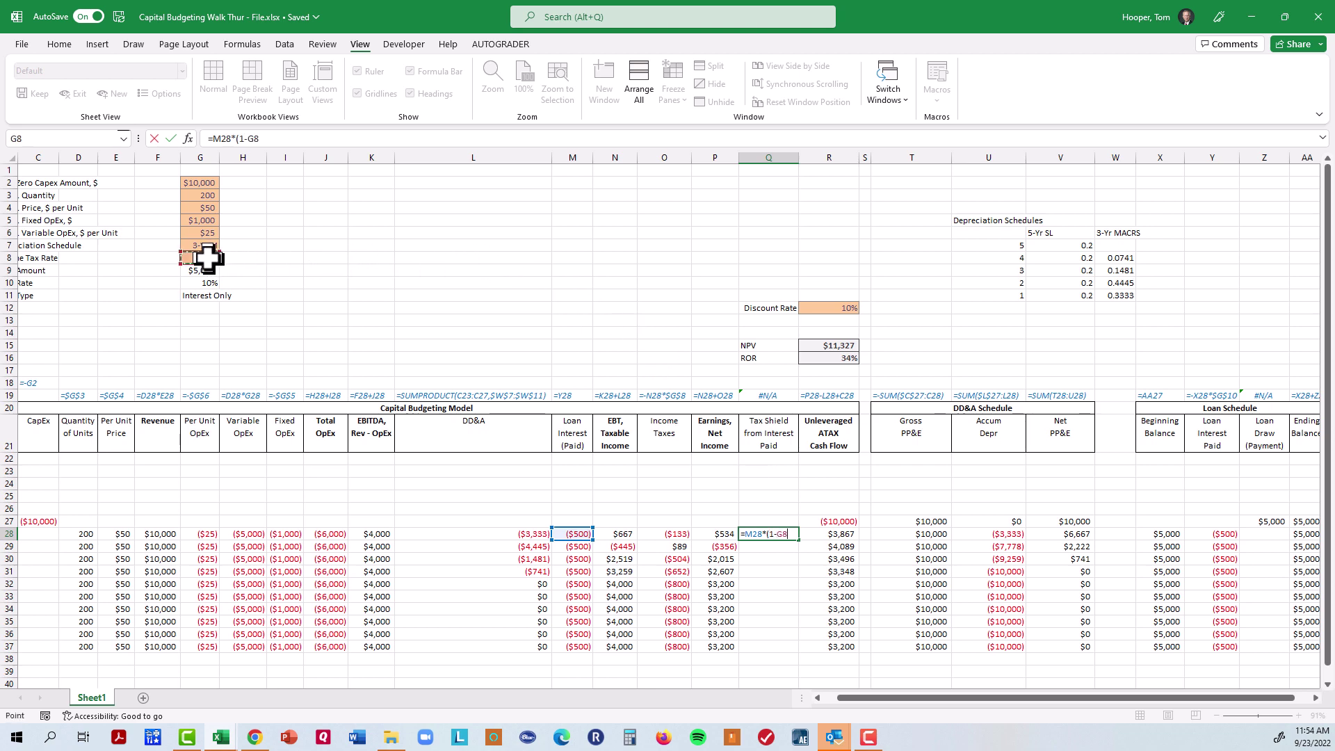
pyautogui.write(')')
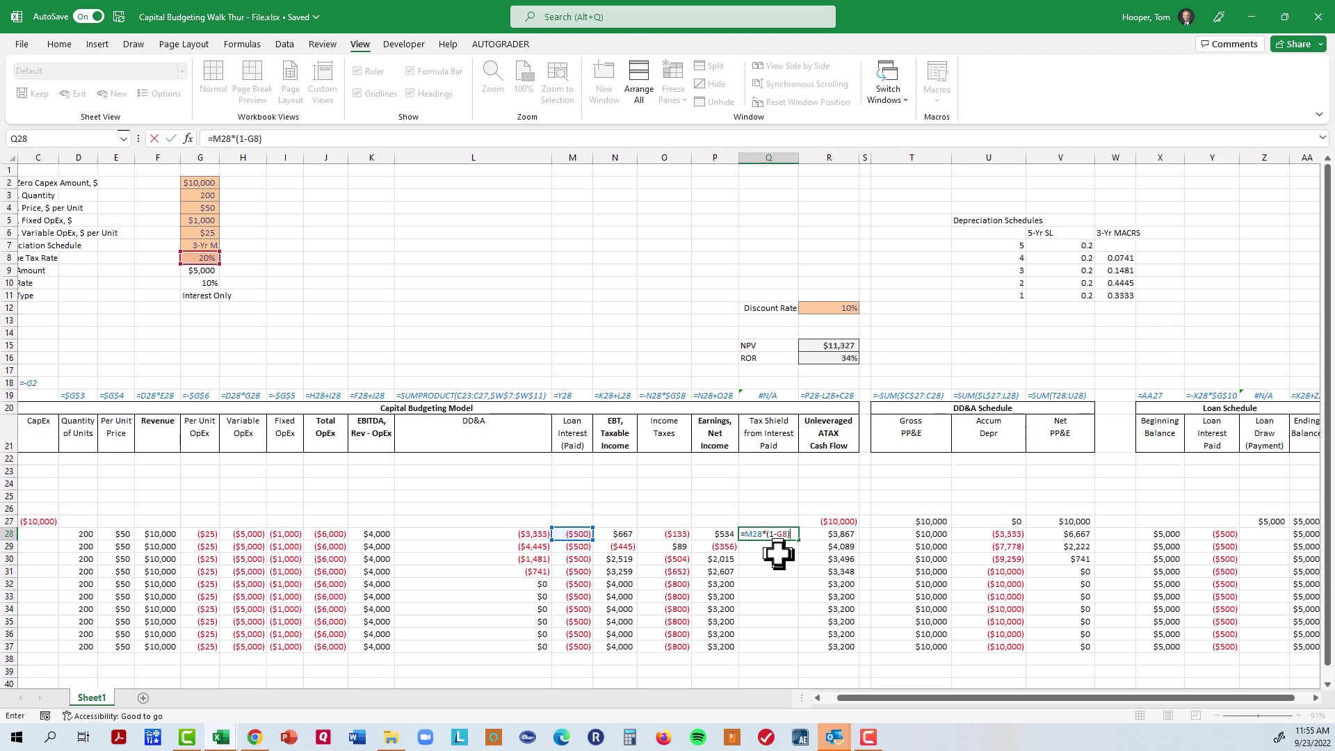
pyautogui.hotkey('ctrl', 'Return')
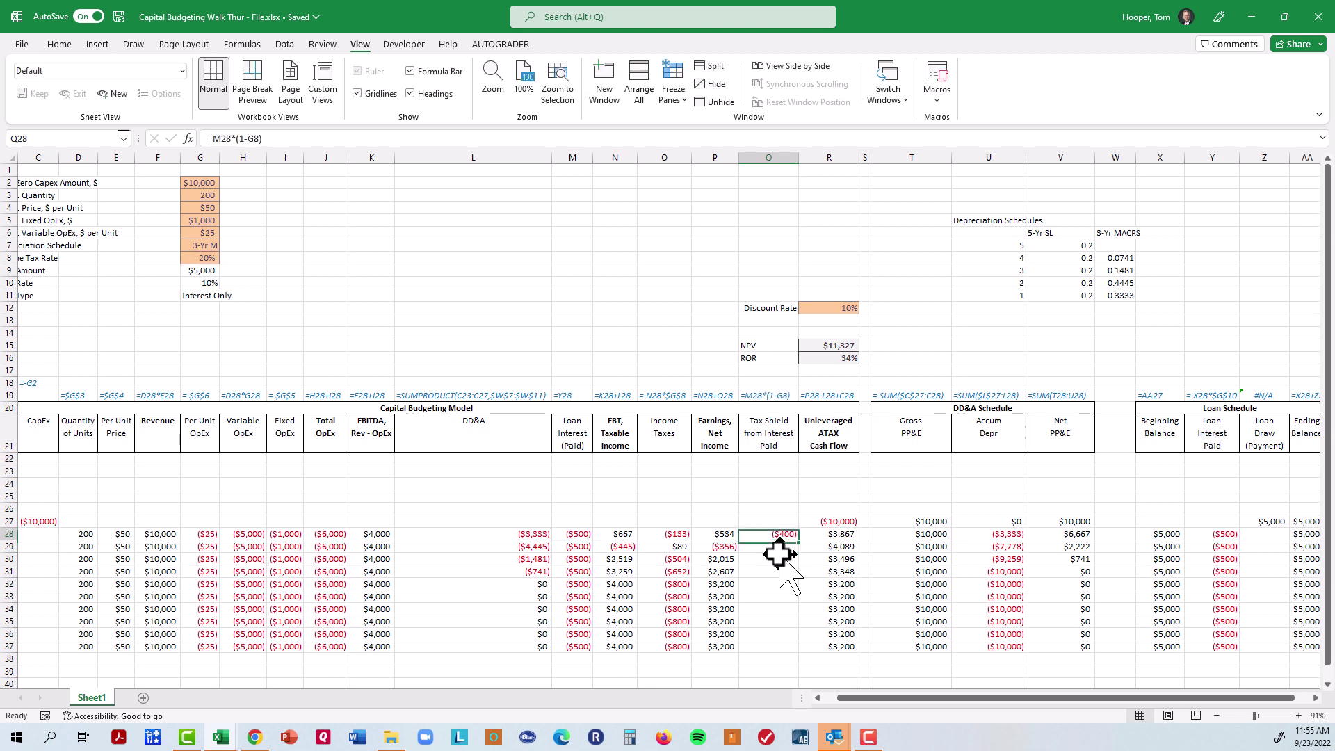
pyautogui.press('F2')
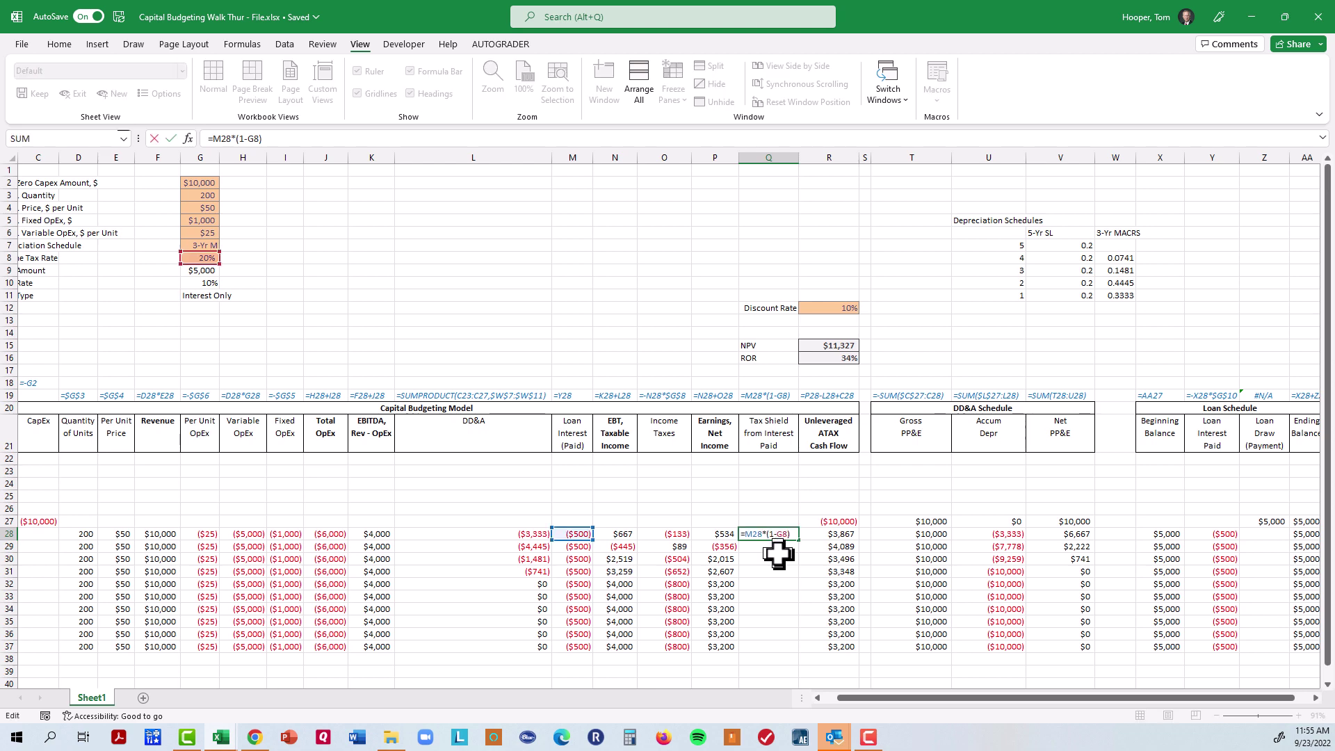
pyautogui.write('-')
pyautogui.press('Return')
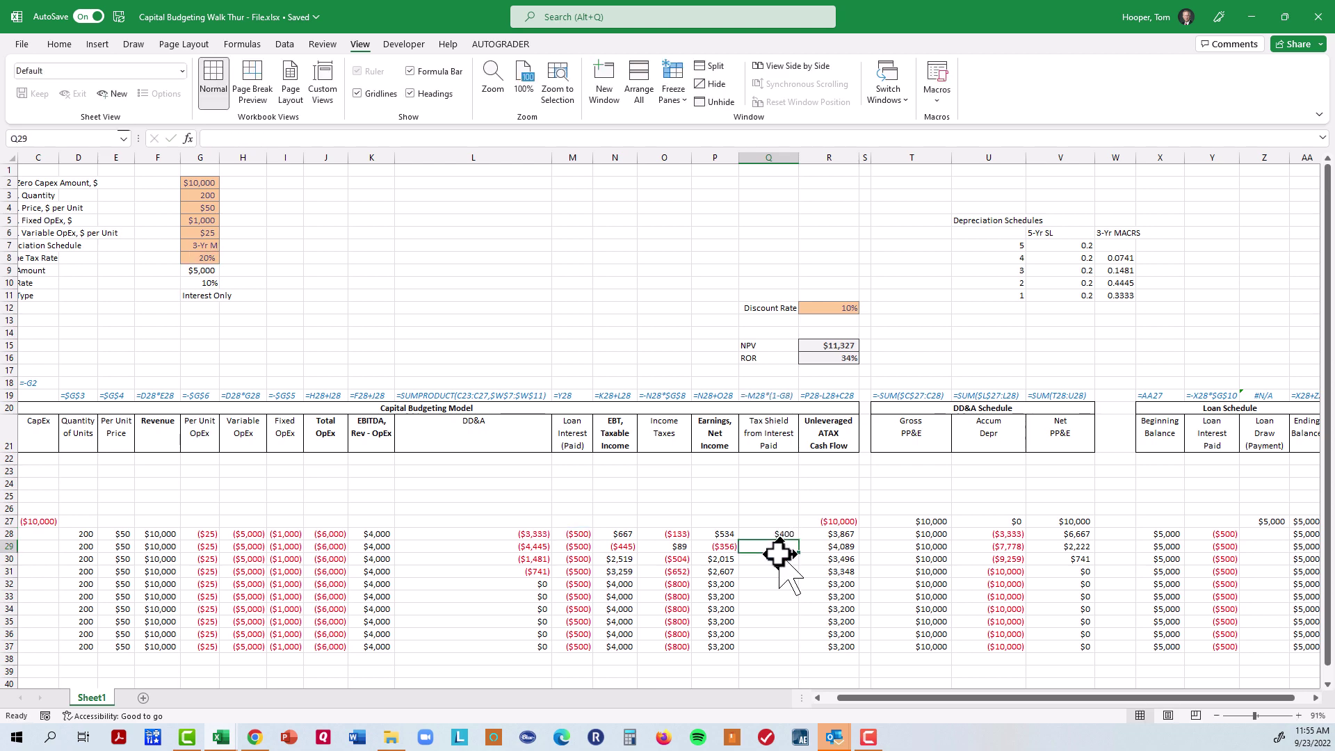
# Lock the tax rate as $G$8 and copy the tax shield formula down through row 37.
pyautogui.press('Up')
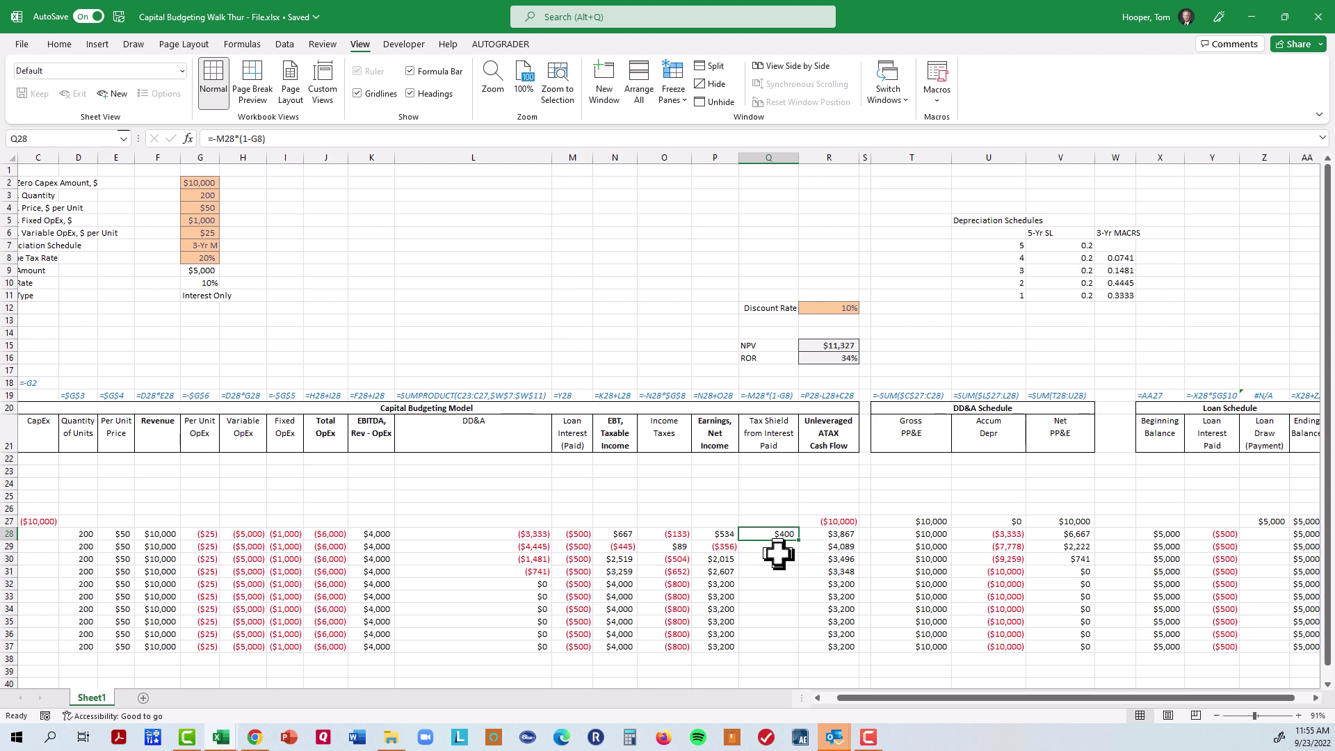
pyautogui.doubleClick(799, 540)
pyautogui.press('F2')
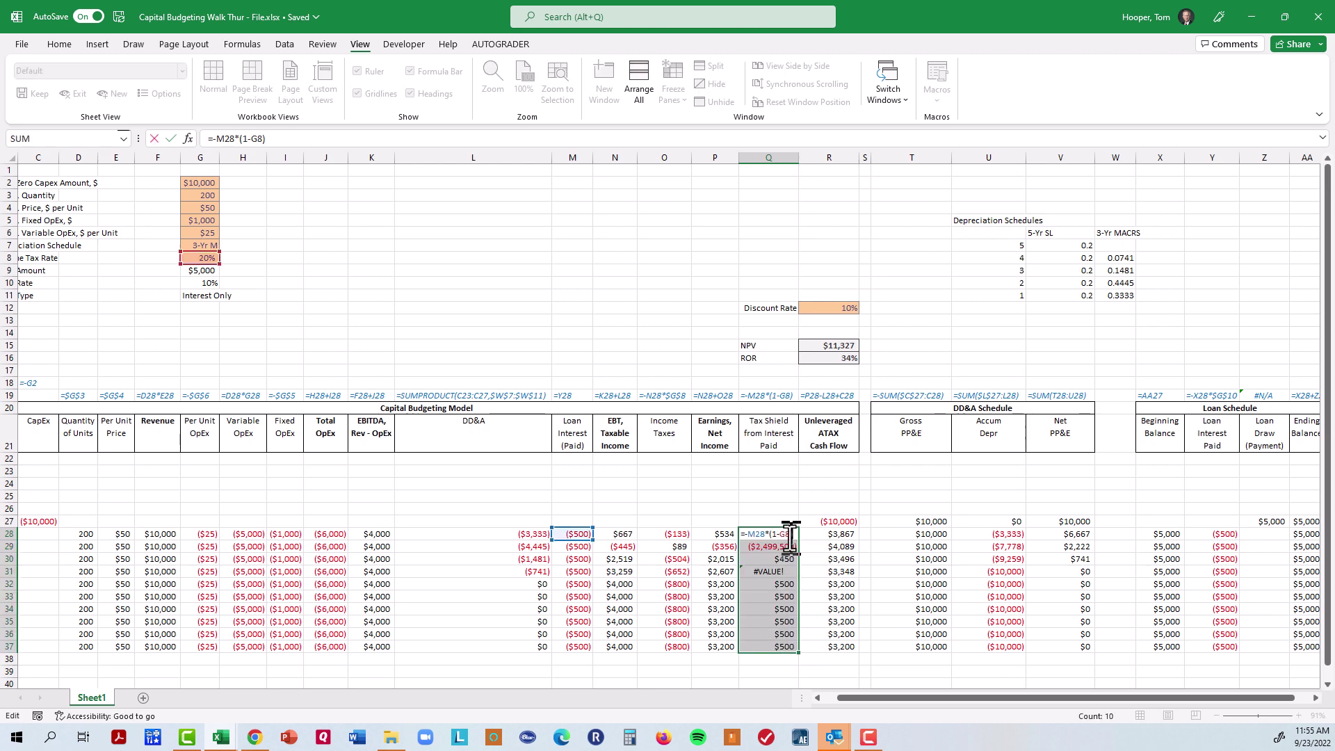
pyautogui.press('F4')
pyautogui.press('Return')
pyautogui.hotkey('ctrl', 'c')
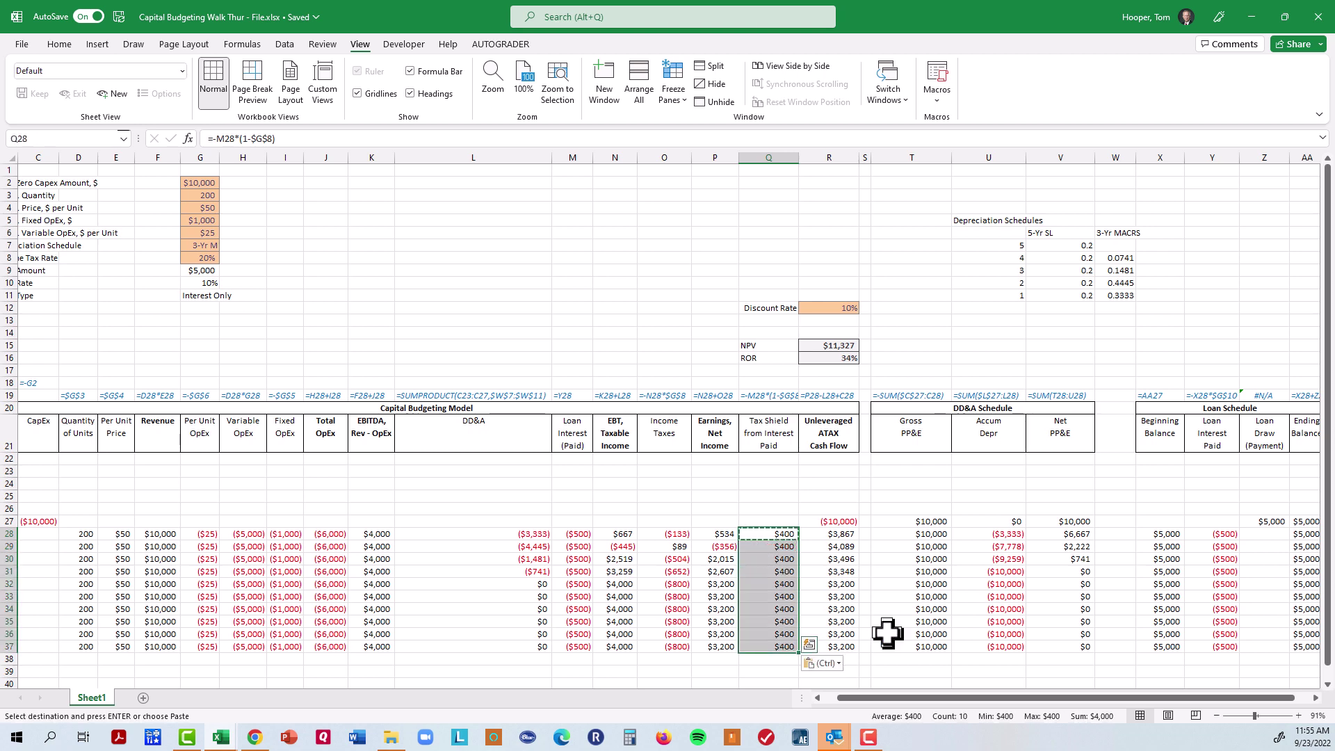
pyautogui.press('Return')
# Subtract the Q column tax shield in the unleveraged cash flow formula and paste it through year 10.
pyautogui.press('Right')
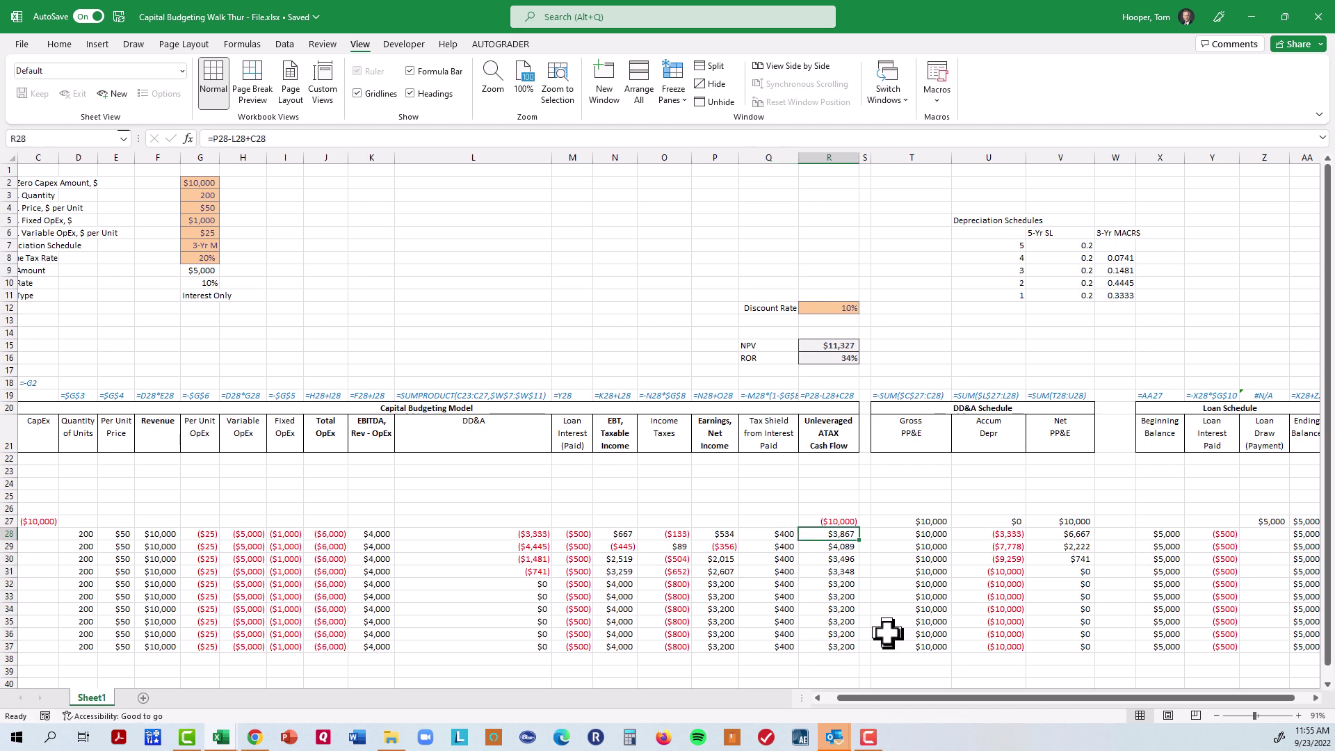
pyautogui.press('Up')
pyautogui.press('F2')
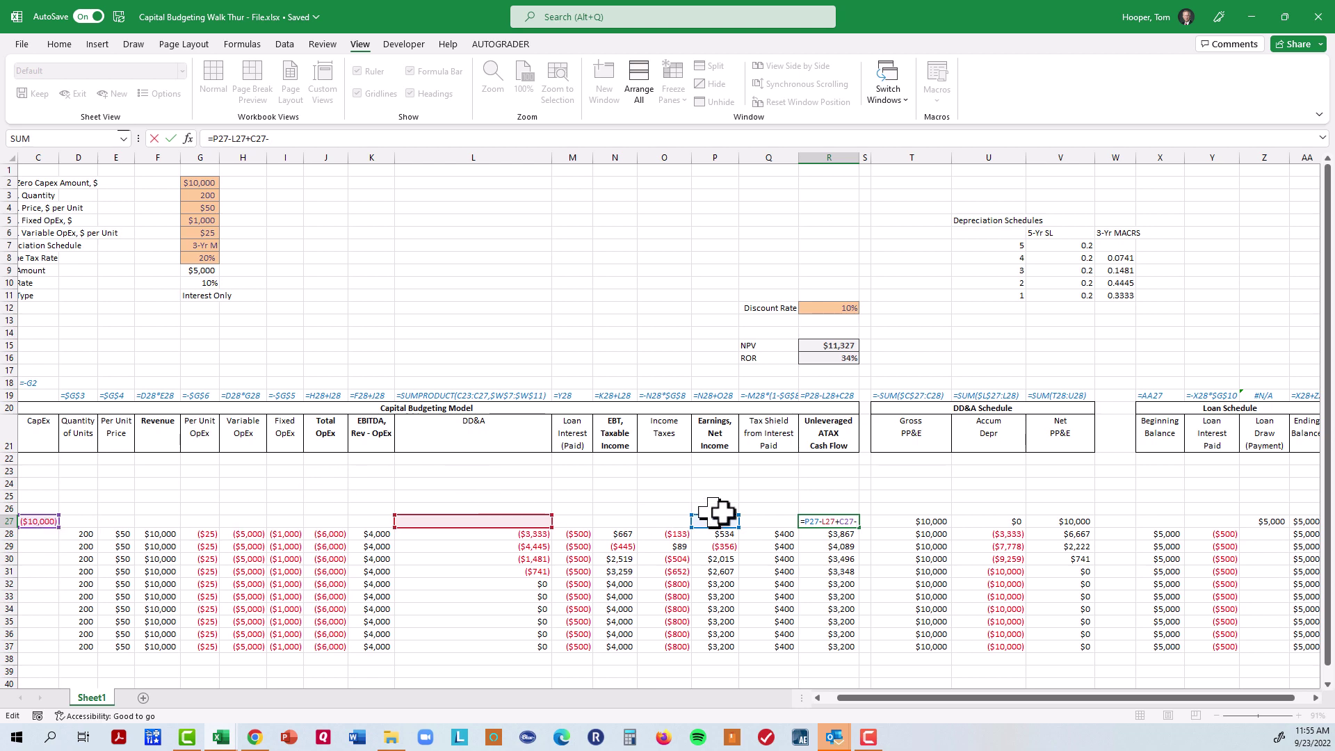
pyautogui.click(778, 521)
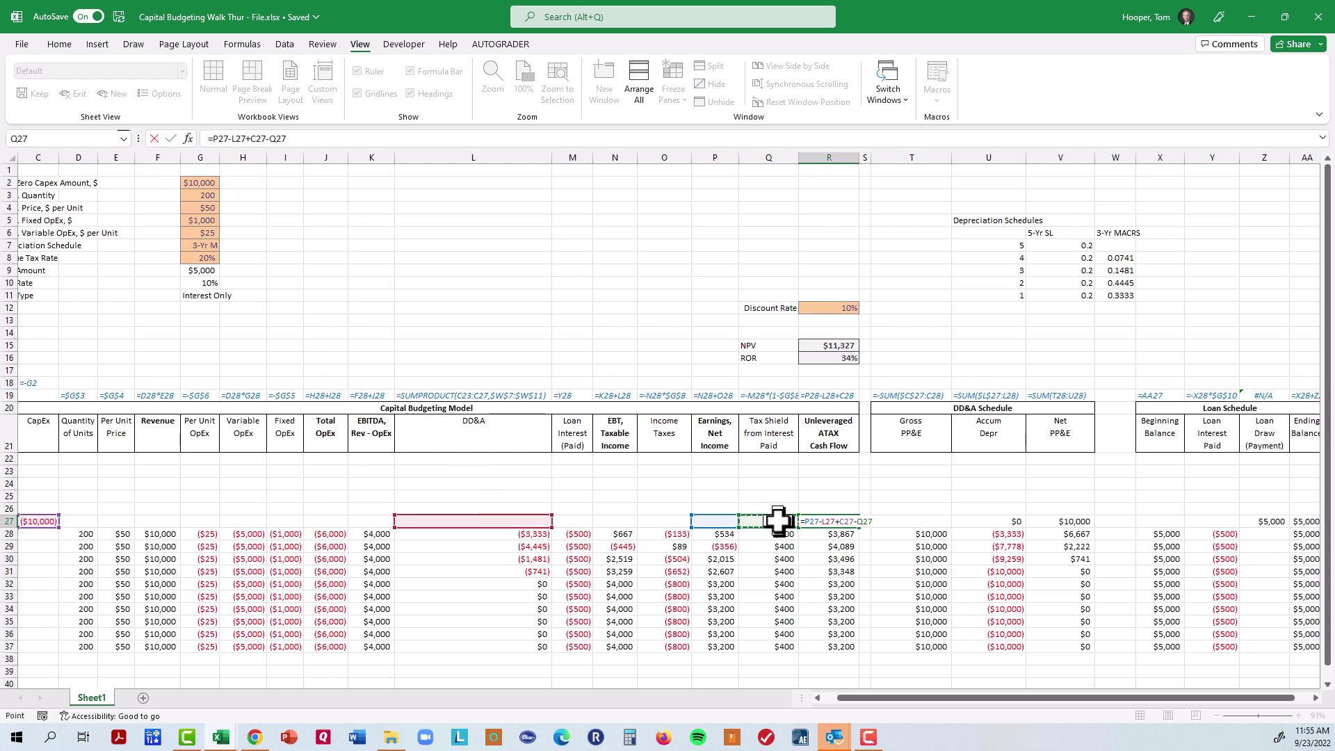
pyautogui.press('Return')
pyautogui.press('Up')
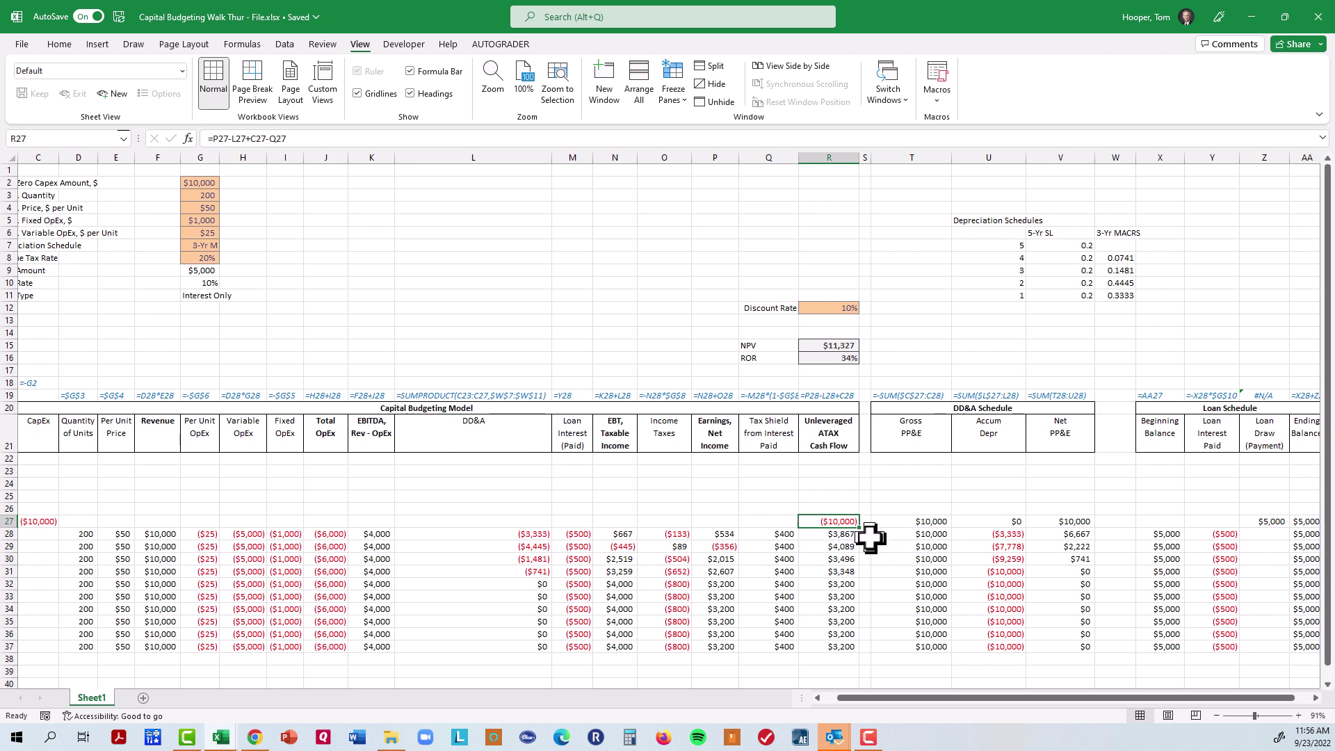
pyautogui.hotkey('ctrl', 'c')
pyautogui.press('Down')
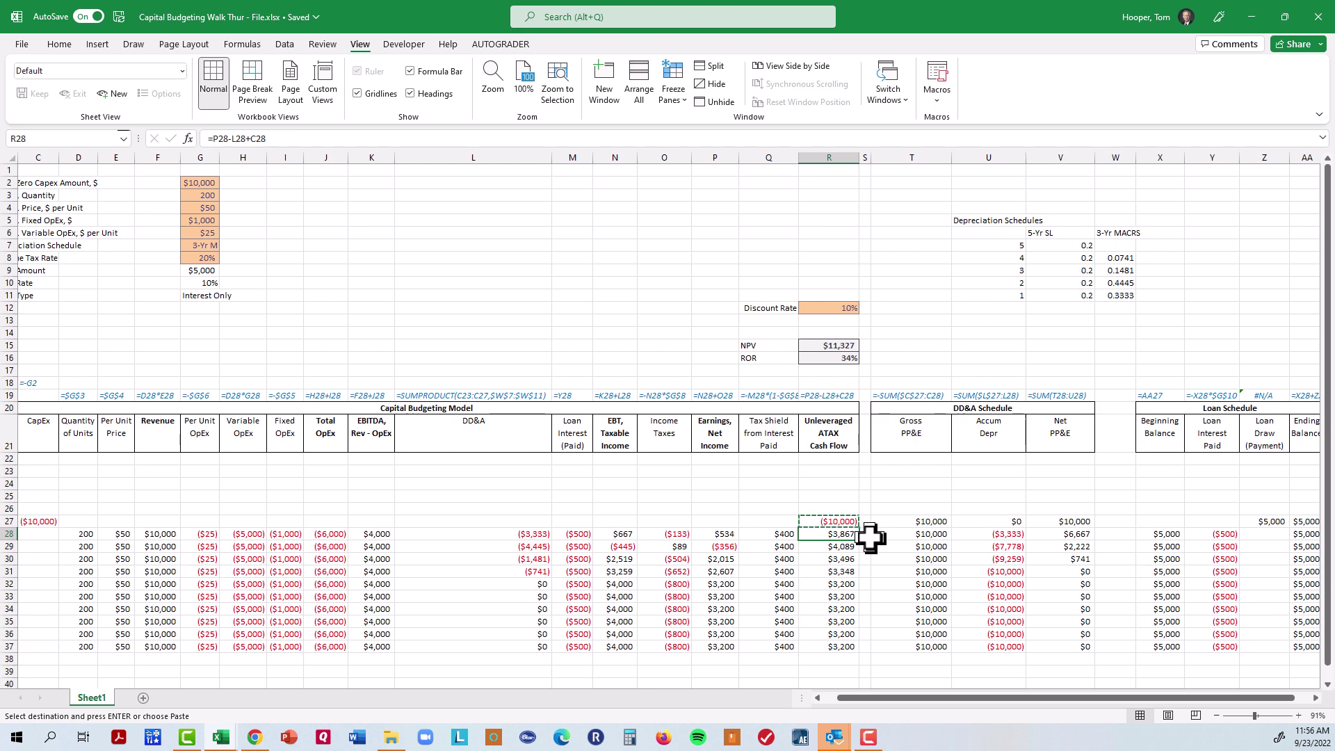
pyautogui.hotkey('ctrl', 'v')
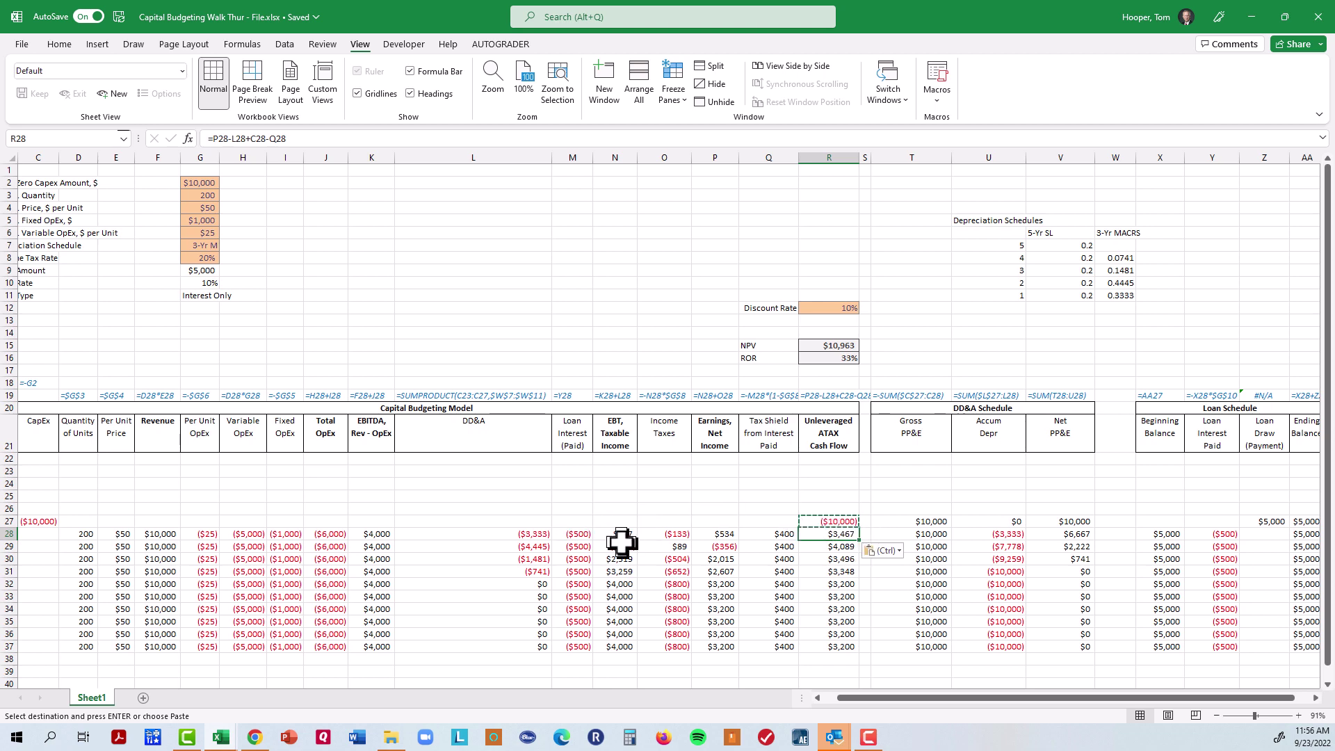
pyautogui.hotkey('ctrl', 'shift', 'Down')
pyautogui.hotkey('ctrl', 'v')
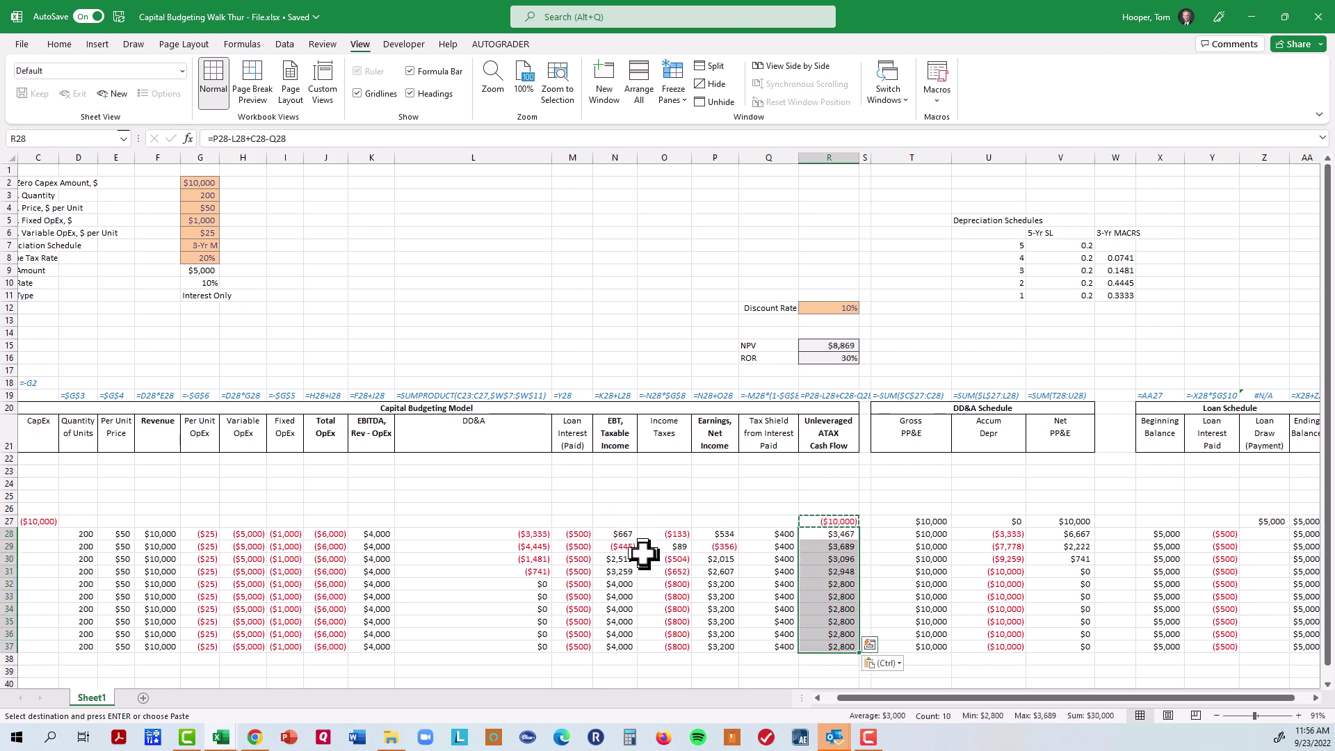
# Insert the new columns after R and set up the Leveraged ATAX Cash Flow heading.
pyautogui.click(866, 147)
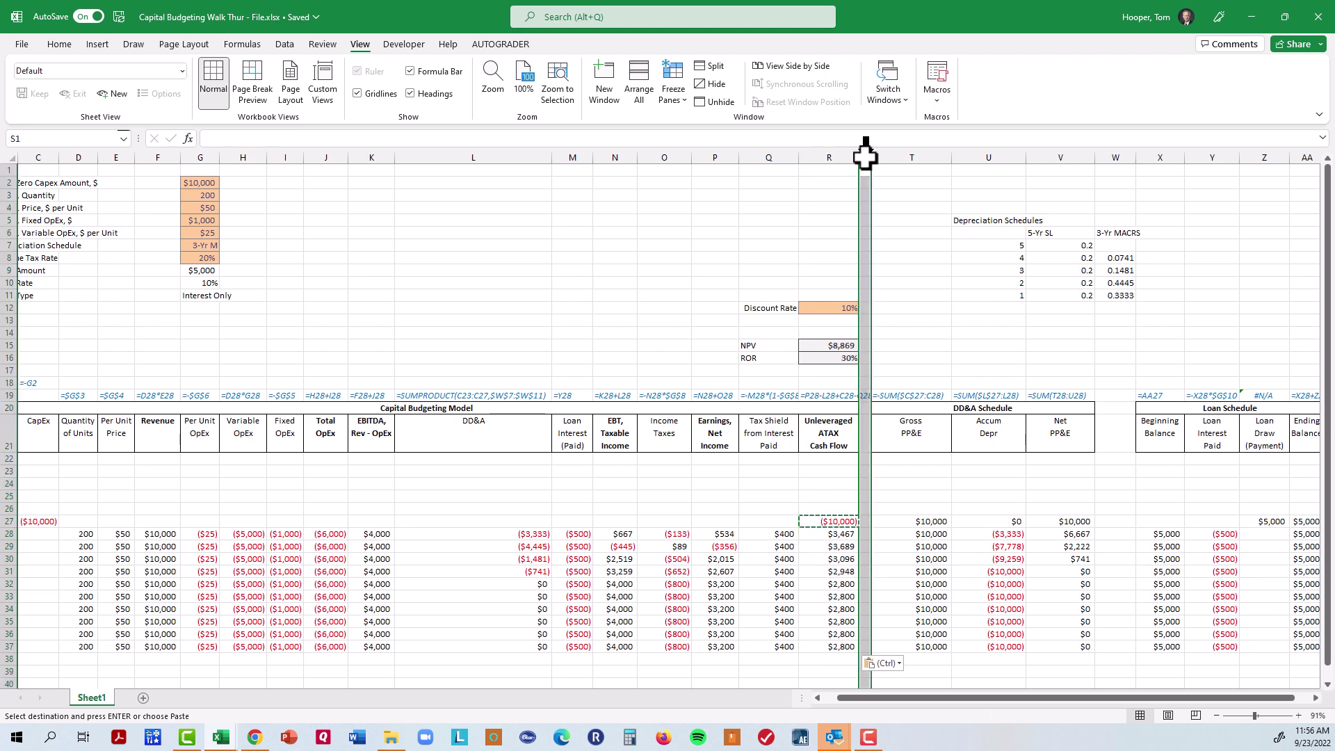
pyautogui.press('Escape')
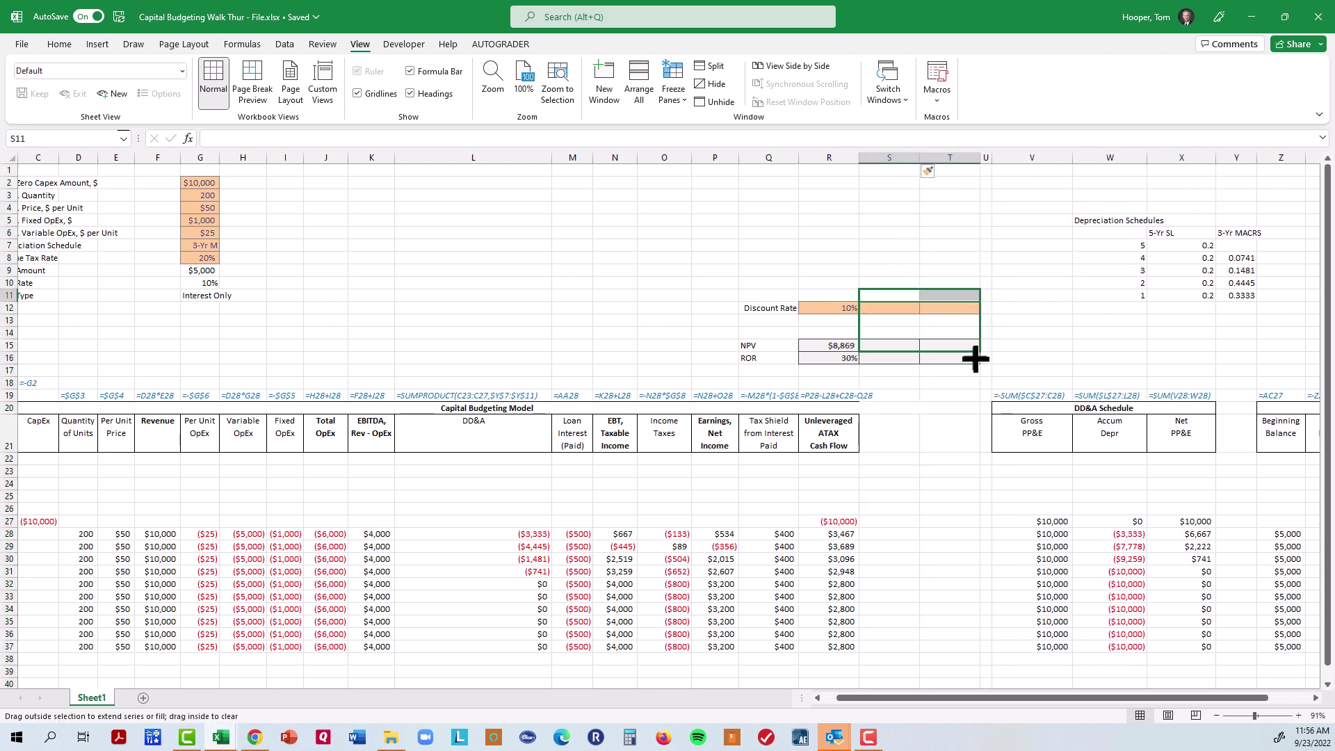
pyautogui.doubleClick(958, 436)
pyautogui.press('Escape')
pyautogui.press('Down')
pyautogui.press('Down')
pyautogui.press('Down')
pyautogui.press('Down')
pyautogui.press('Down')
pyautogui.press('Down')
# Enter the year 0 leveraged cash flow summing unleveraged flow, tax shield and loan draw.
pyautogui.write('=')
pyautogui.press('Left')
pyautogui.press('Left')
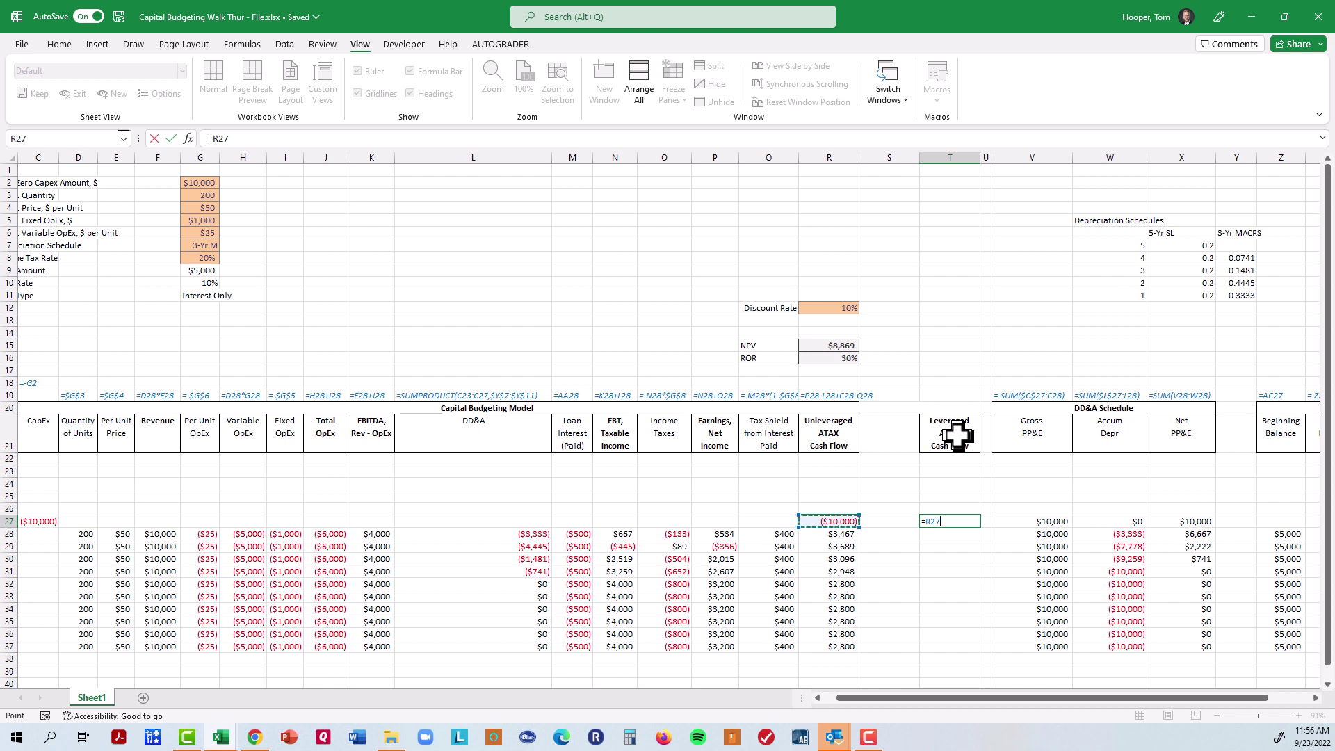
pyautogui.write('+')
pyautogui.press('Left')
pyautogui.press('Left')
pyautogui.press('Left')
pyautogui.press('Left')
pyautogui.press('Right')
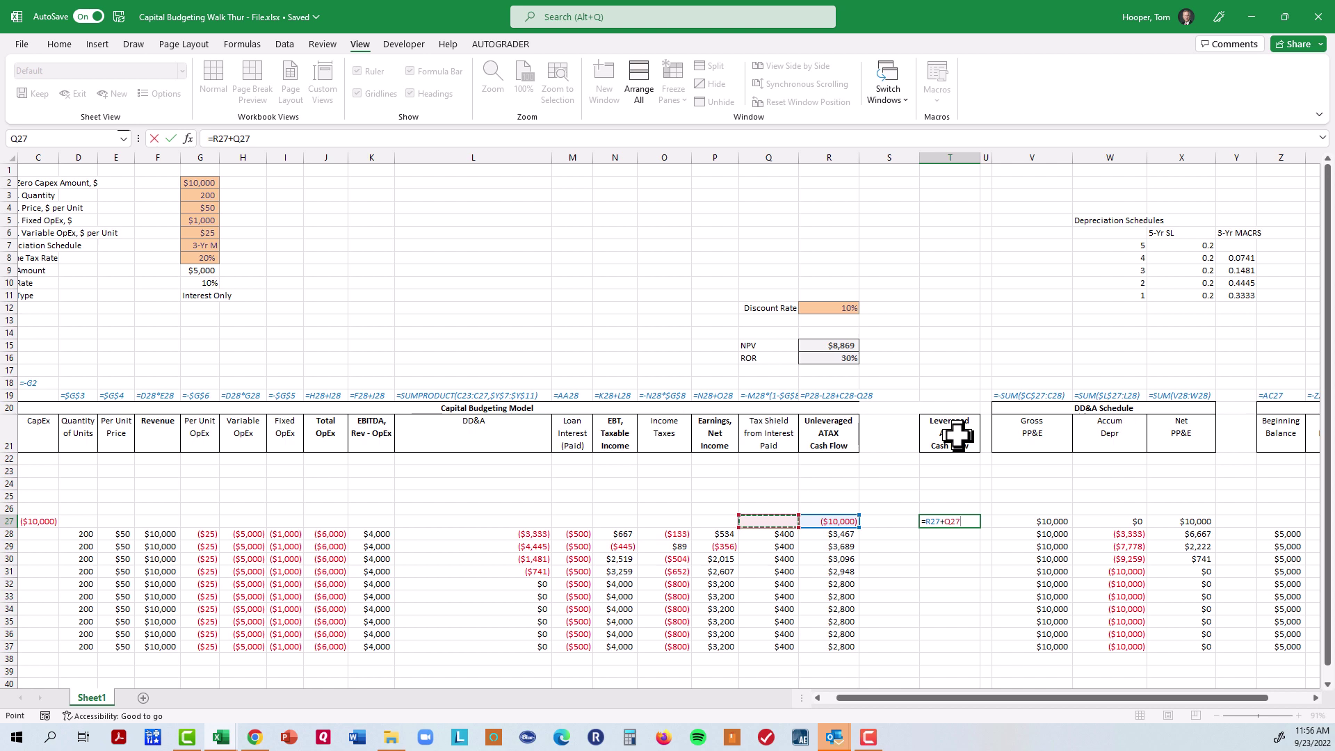
pyautogui.write('+')
pyautogui.press('Left')
pyautogui.press('Left')
pyautogui.press('Right')
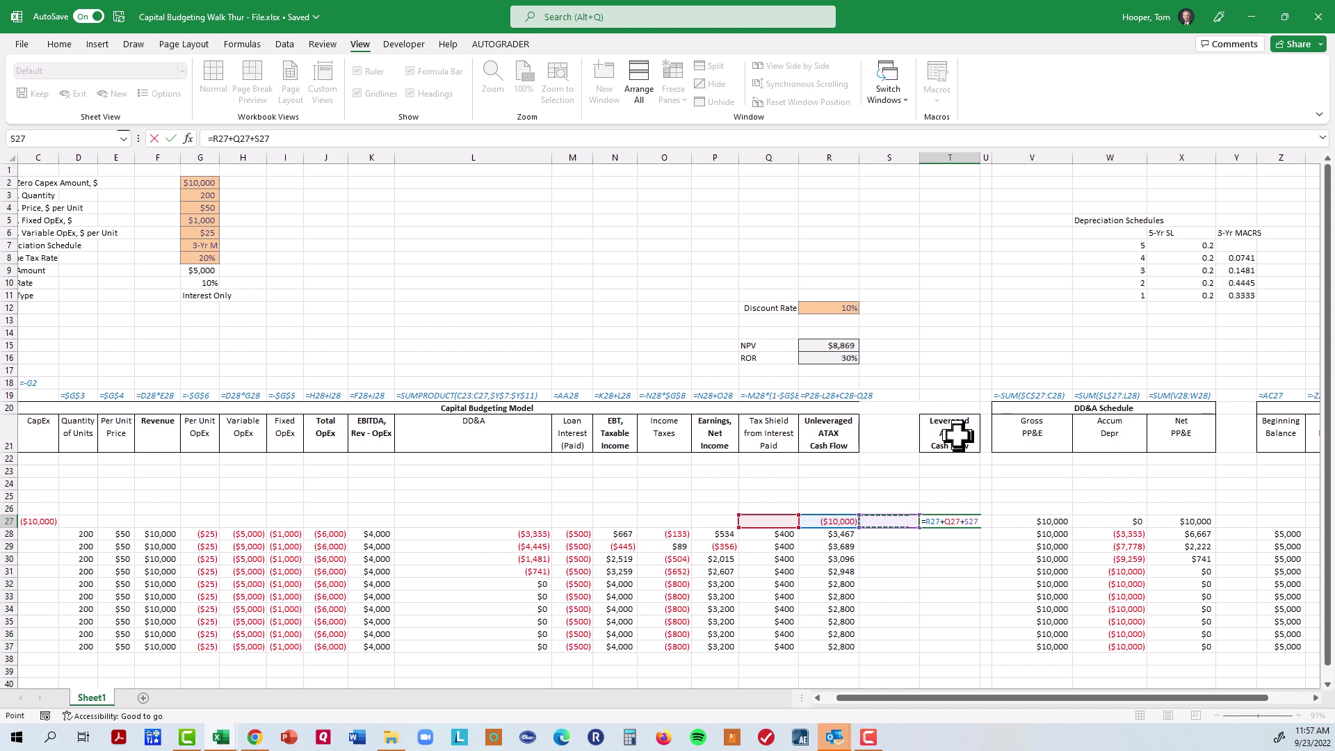
pyautogui.hotkey('ctrl', 'Return')
# Link the year 0 loan draw to the loan schedule and fill both formulas through year 10.
pyautogui.press('Left')
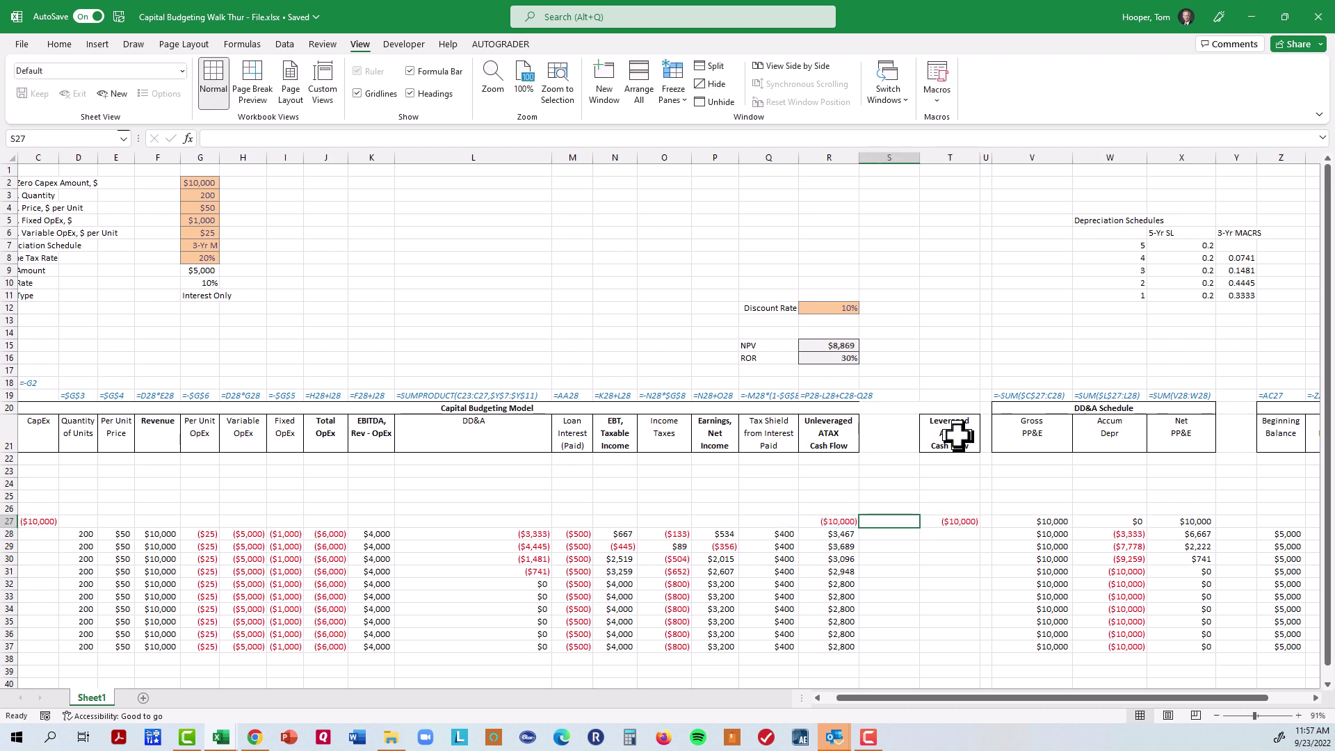
pyautogui.write('=')
pyautogui.press('Right')
pyautogui.press('Right')
pyautogui.press('Right')
pyautogui.press('Right')
pyautogui.press('Right')
pyautogui.press('Right')
pyautogui.press('Right')
pyautogui.press('Right')
pyautogui.press('Right')
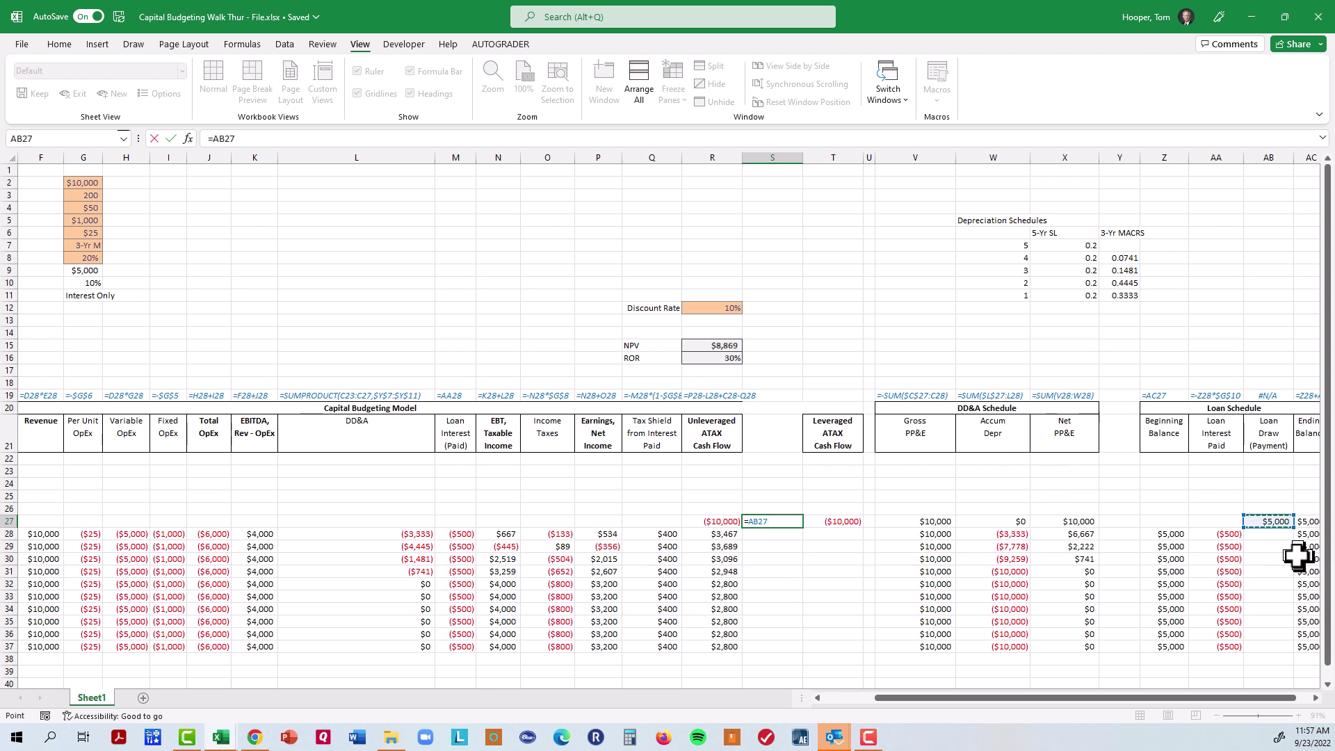
pyautogui.hotkey('ctrl', 'Return')
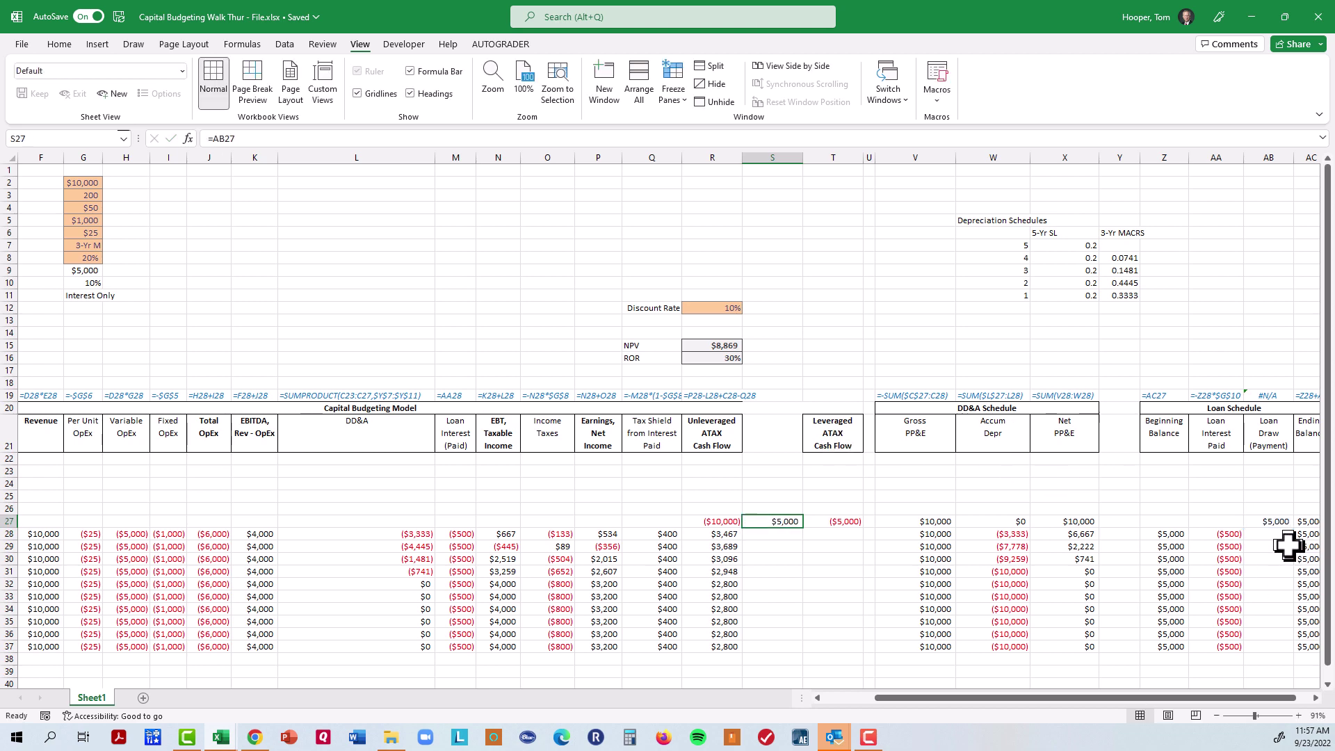
pyautogui.hotkey('shift', 'Right')
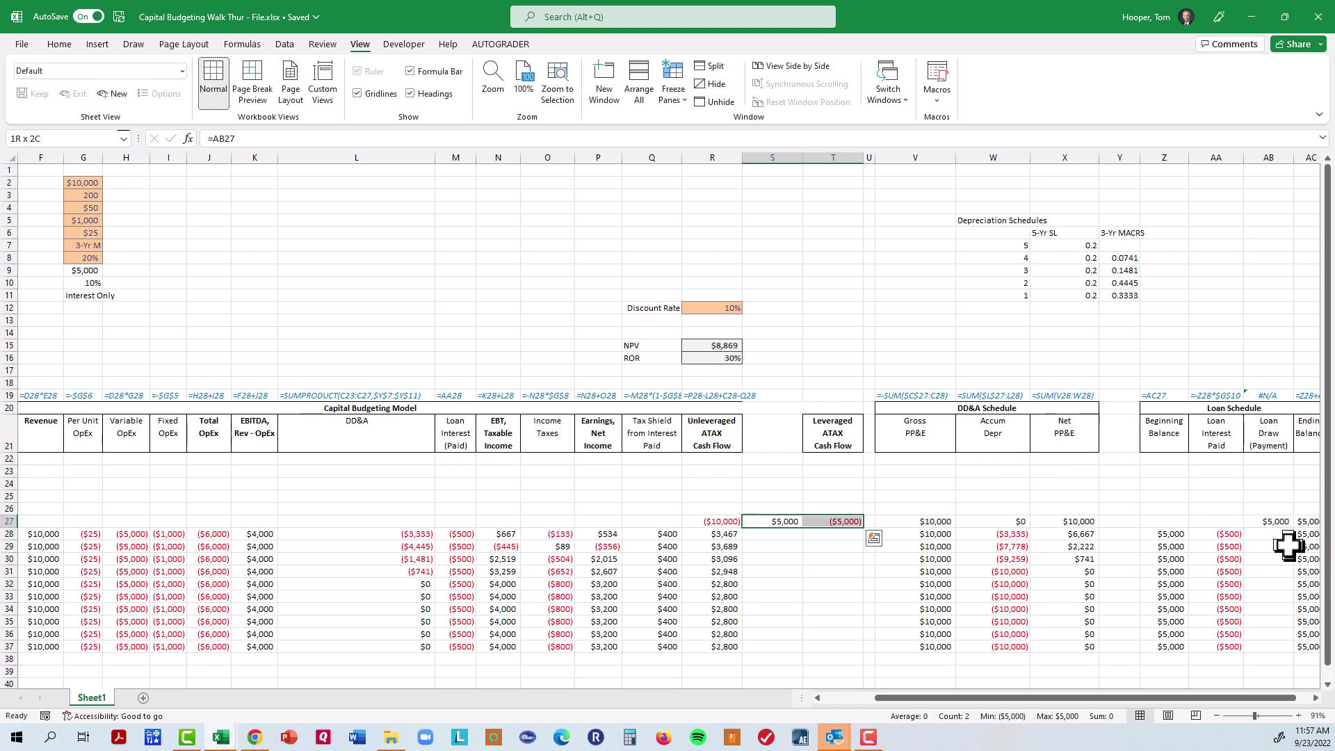
pyautogui.doubleClick(863, 527)
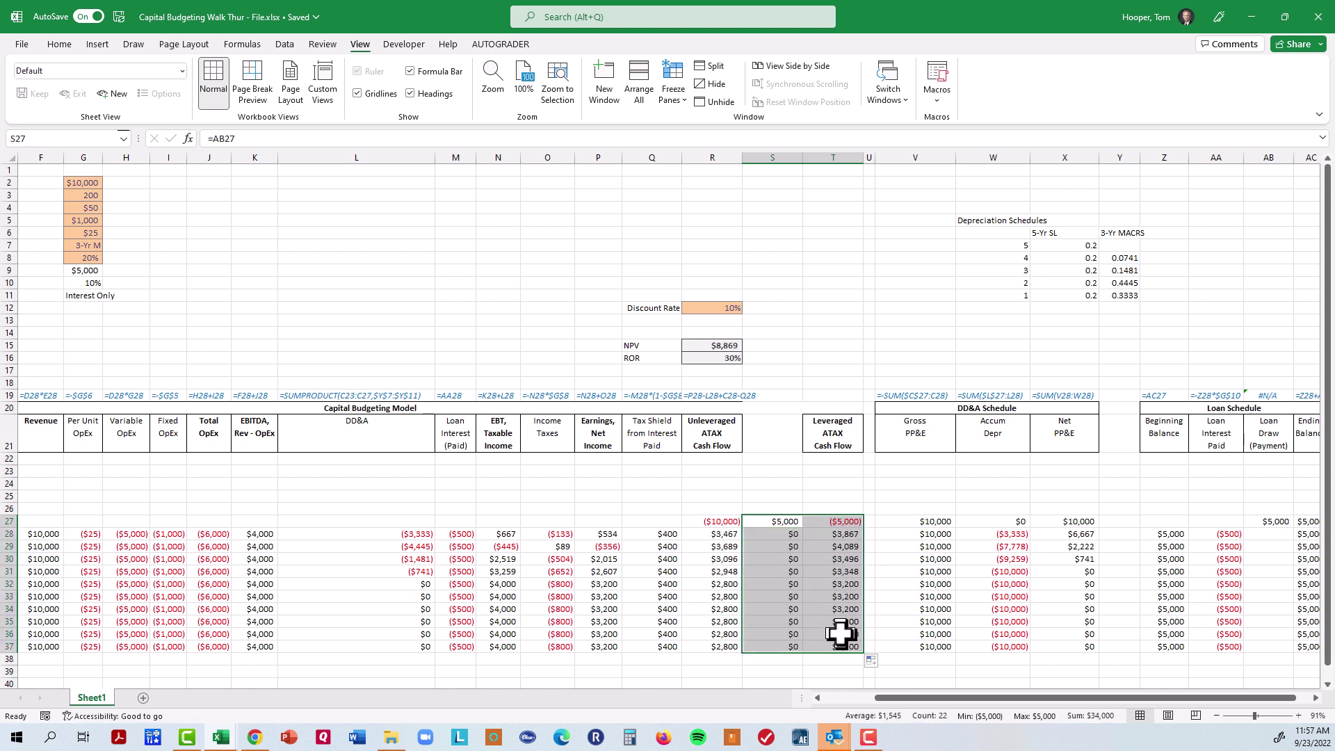
# Make the discount rate reference R12 absolute in the unleveraged NPV formula in R15.
pyautogui.moveTo(732, 341); pyautogui.dragTo(728, 355)
pyautogui.press('F2')
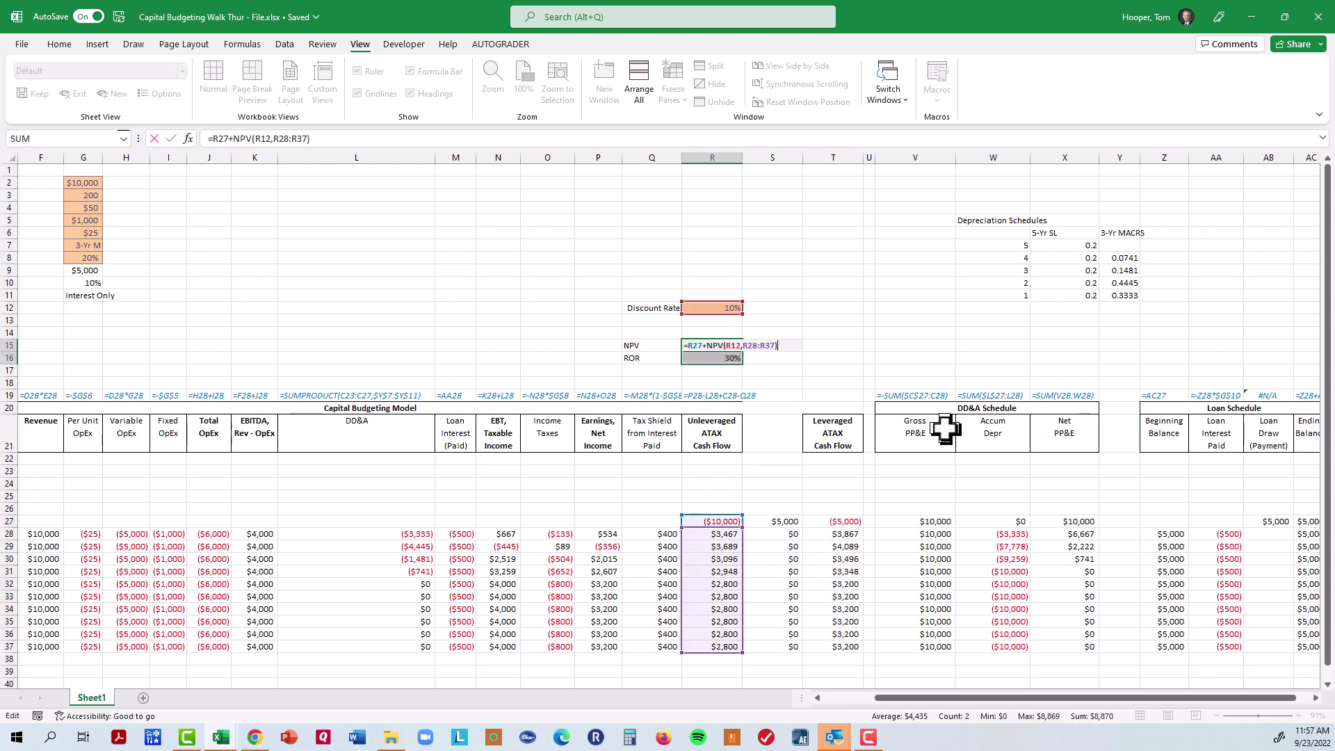
pyautogui.click(735, 346)
pyautogui.press('F4')
pyautogui.press('Return')
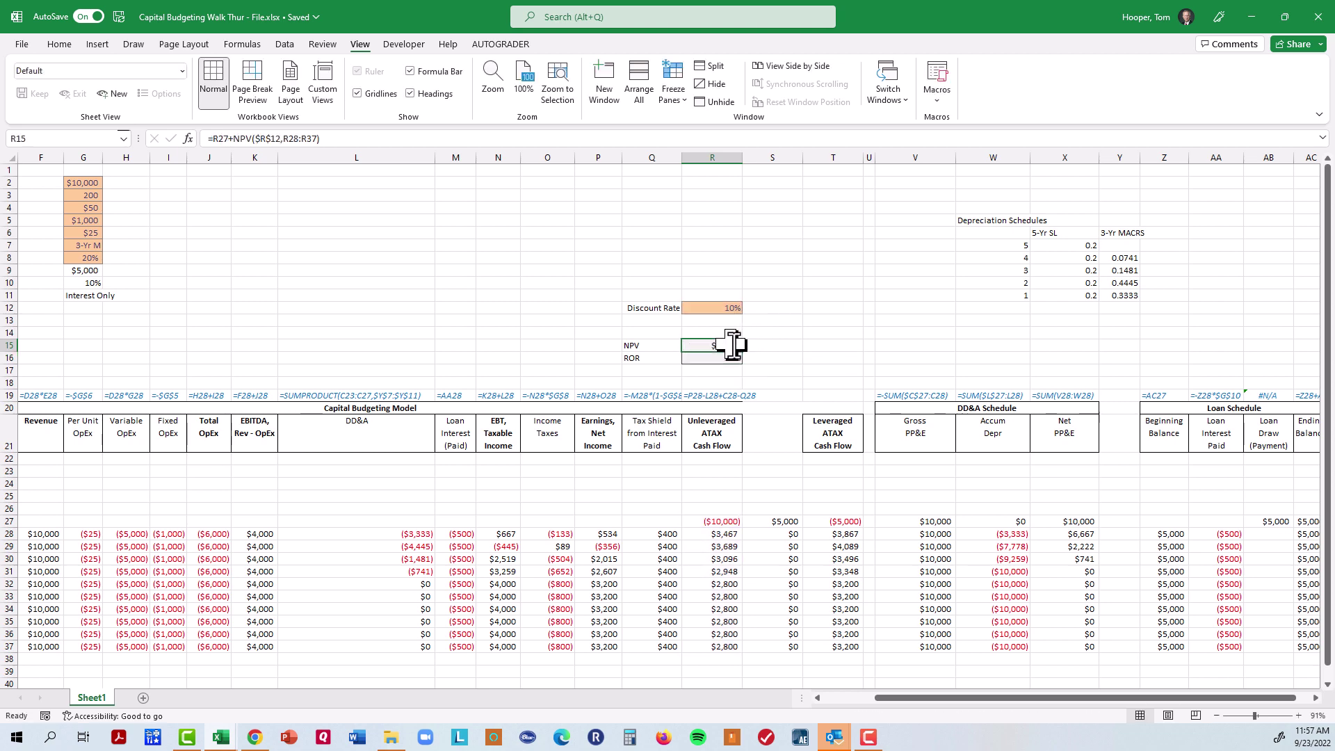
# Copy the NPV and ROR formulas from R15:R16 to T15:T16, giving leveraged NPV $16,327 and 75% ROR.
pyautogui.moveTo(731, 346); pyautogui.dragTo(732, 352)
pyautogui.hotkey('ctrl', 'c')
pyautogui.press('Right')
pyautogui.press('Right')
pyautogui.hotkey('ctrl', 'v')
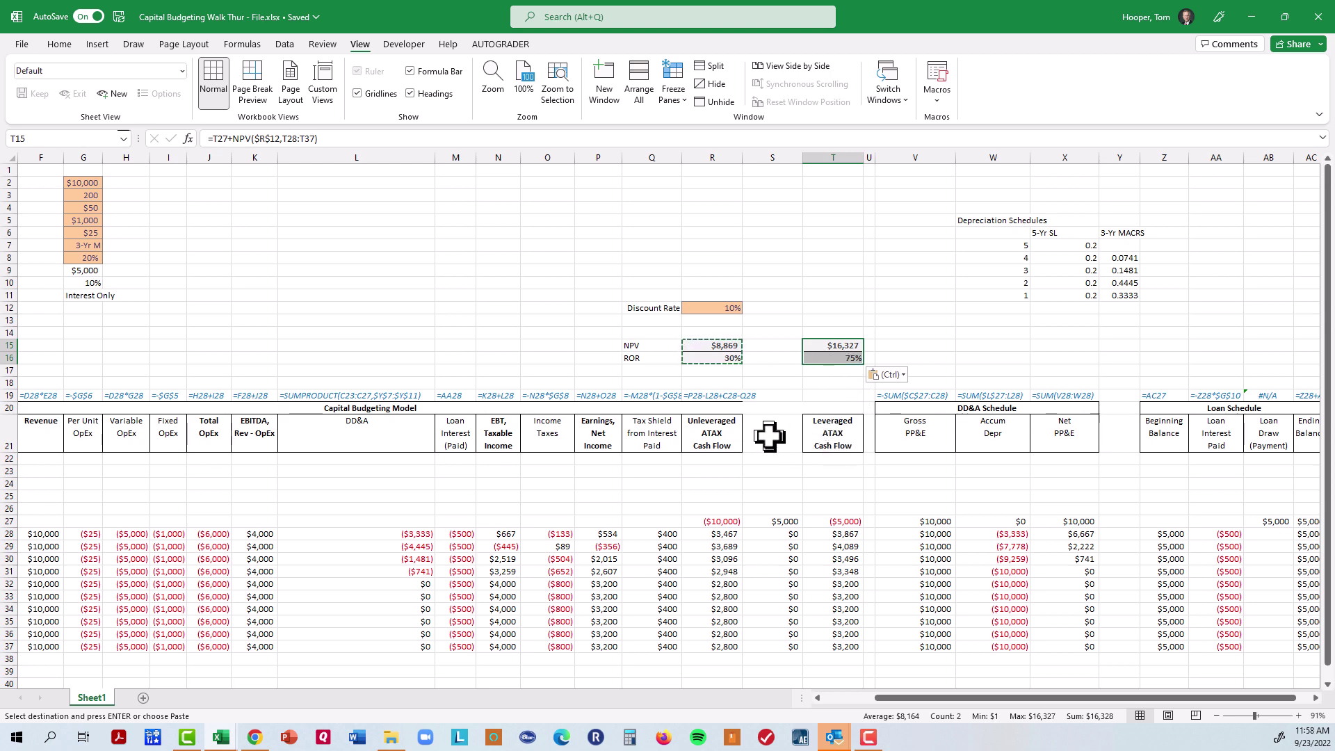
pyautogui.press('Escape')
pyautogui.click(869, 496)
pyautogui.click(782, 522)
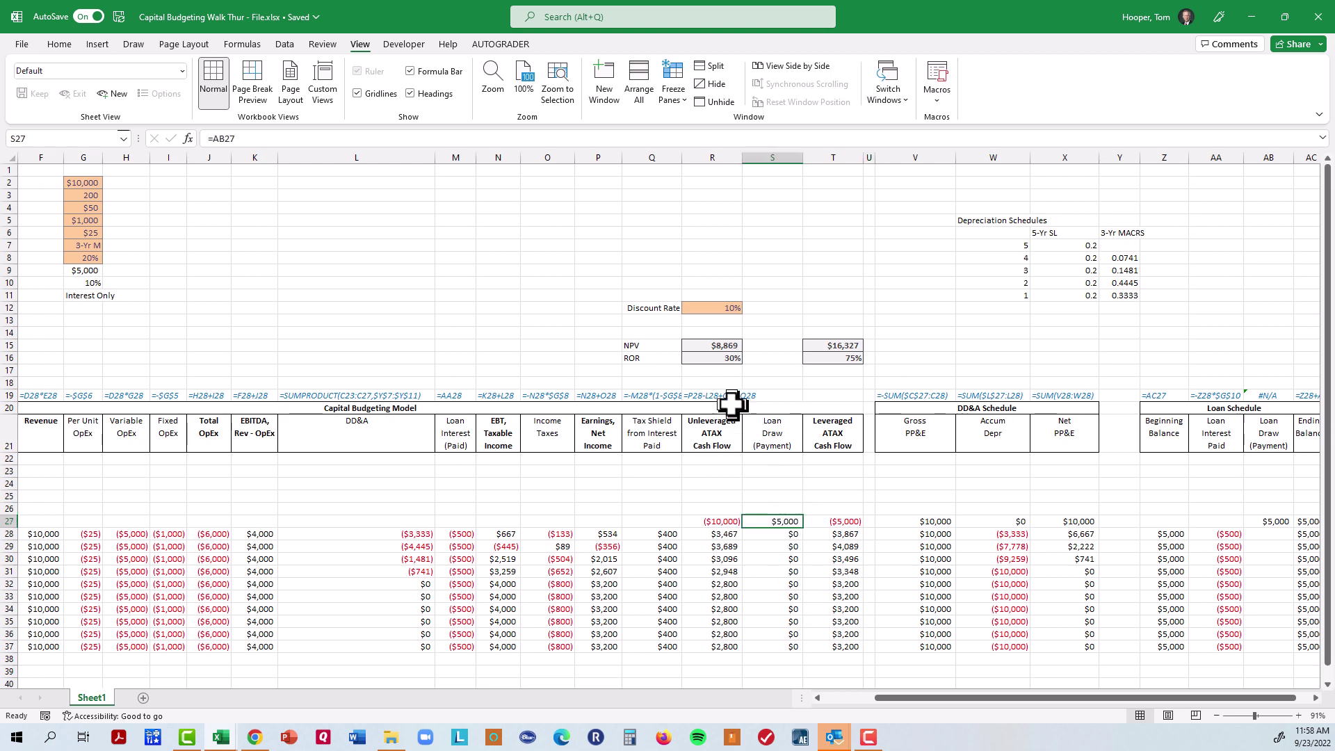
# Add the headings Unleveraged in R14 and Leveraged in T14, centered.
pyautogui.click(711, 332)
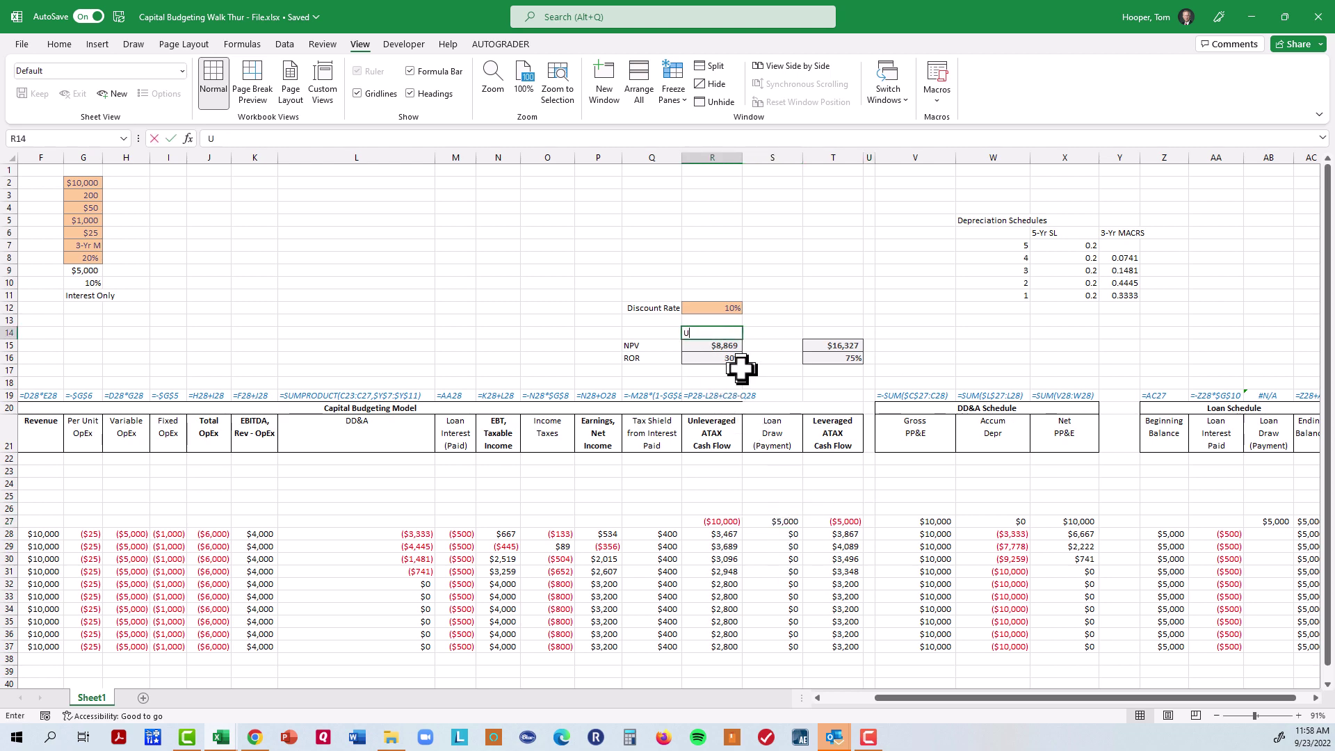
pyautogui.write('Unleveraged')
pyautogui.press('Tab')
pyautogui.press('Tab')
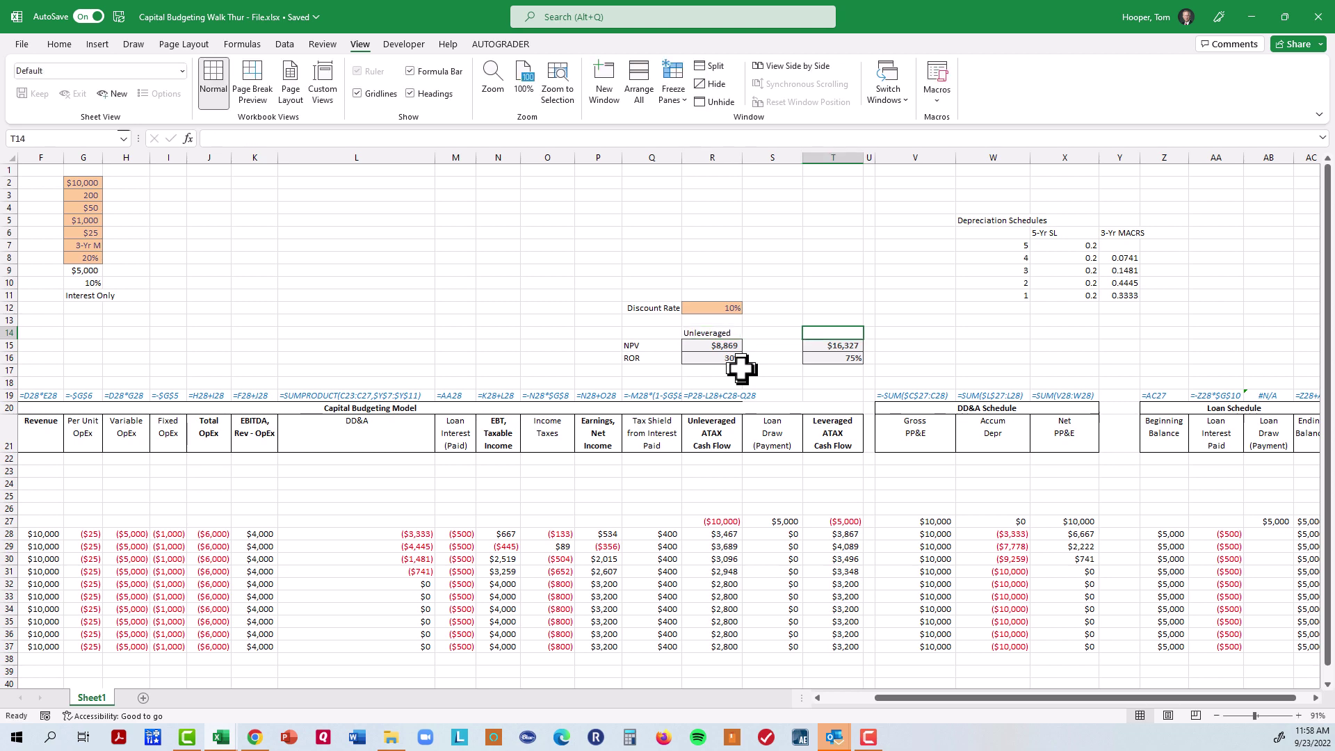
pyautogui.write('Leveraged')
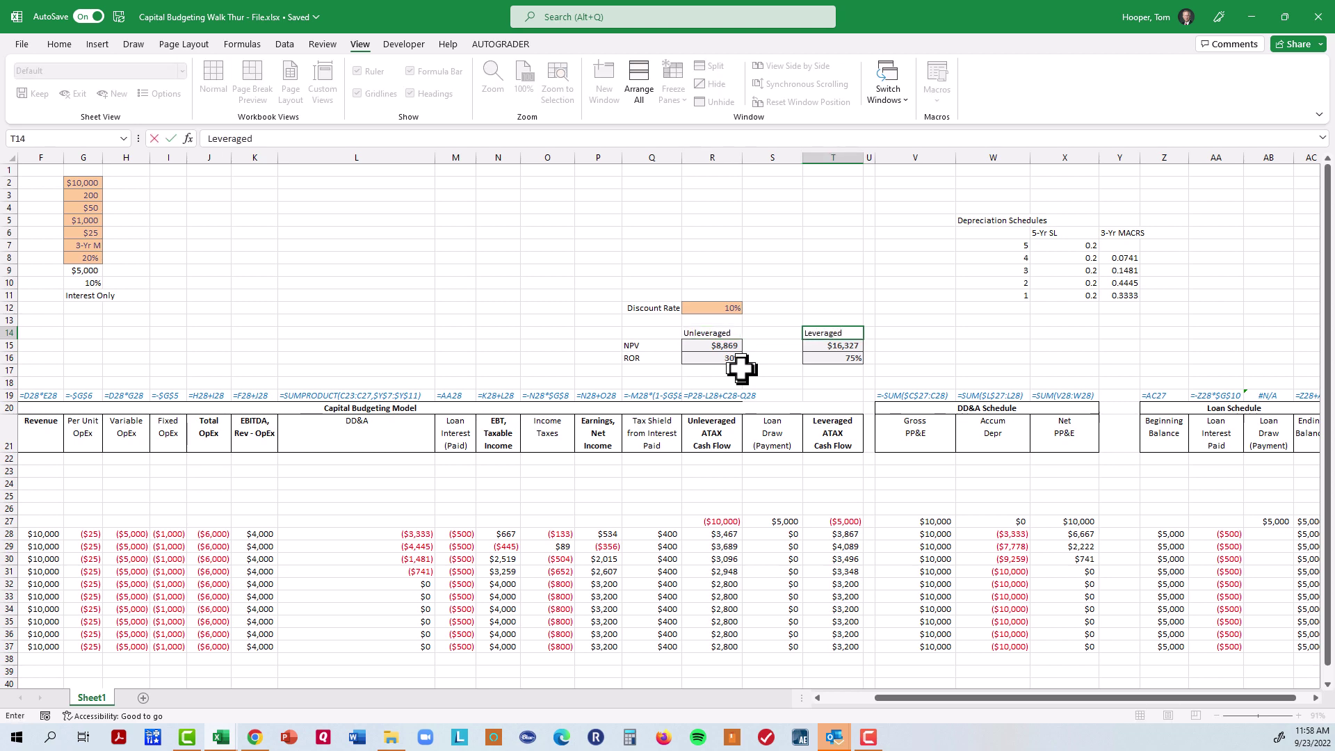
pyautogui.press('Return')
pyautogui.press('Up')
pyautogui.hotkey('shift', 'Right')
pyautogui.hotkey('shift', 'Right')
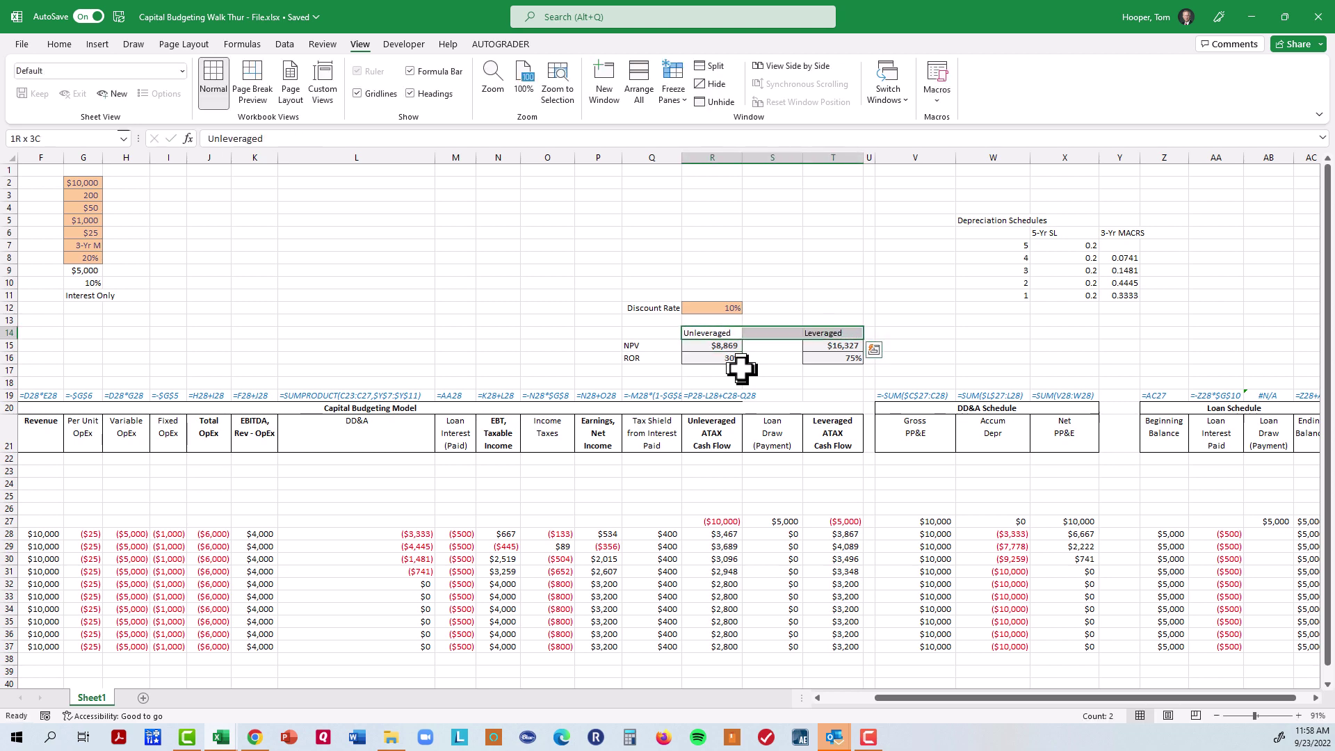
pyautogui.hotkey('alt', 'h')
pyautogui.press('a')
pyautogui.press('c')
pyautogui.press('Down')
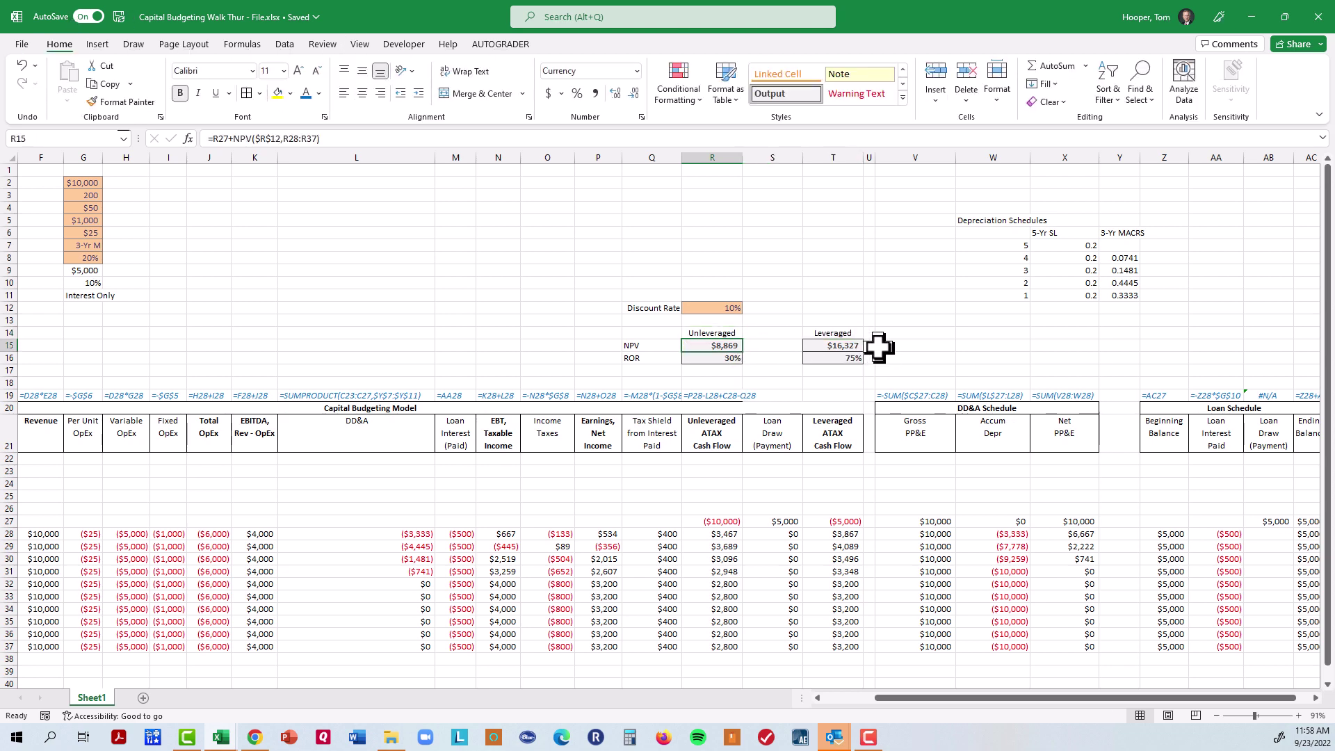
pyautogui.click(881, 346)
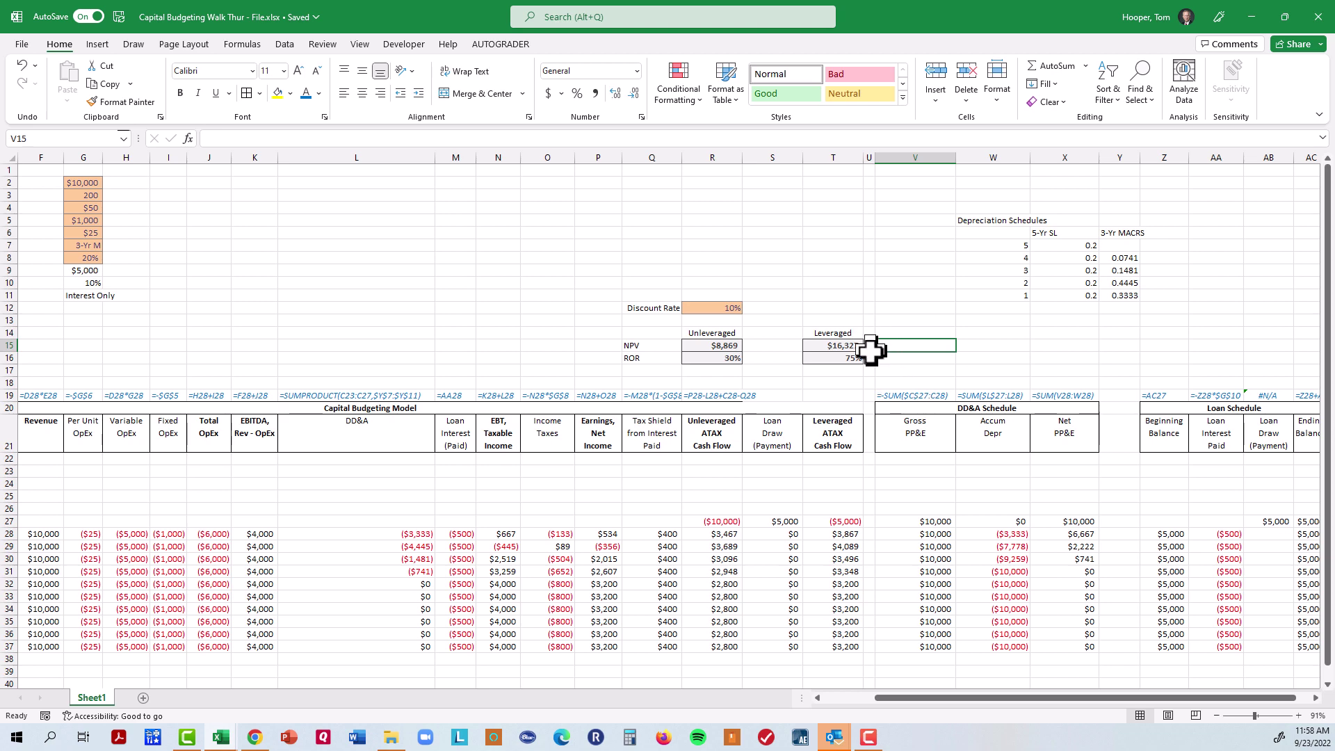
pyautogui.click(870, 358)
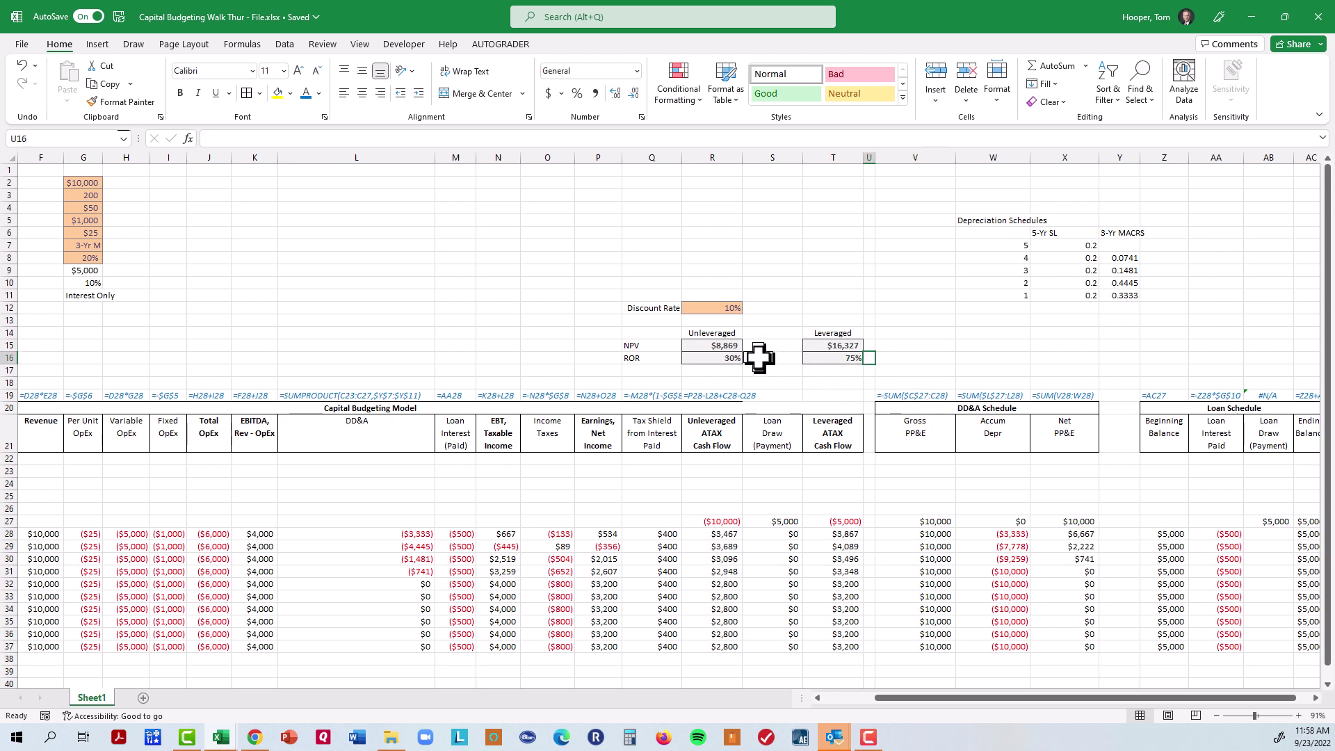
pyautogui.keyDown('ctrl'); pyautogui.scroll(-3, 852, 504); pyautogui.keyUp('ctrl')
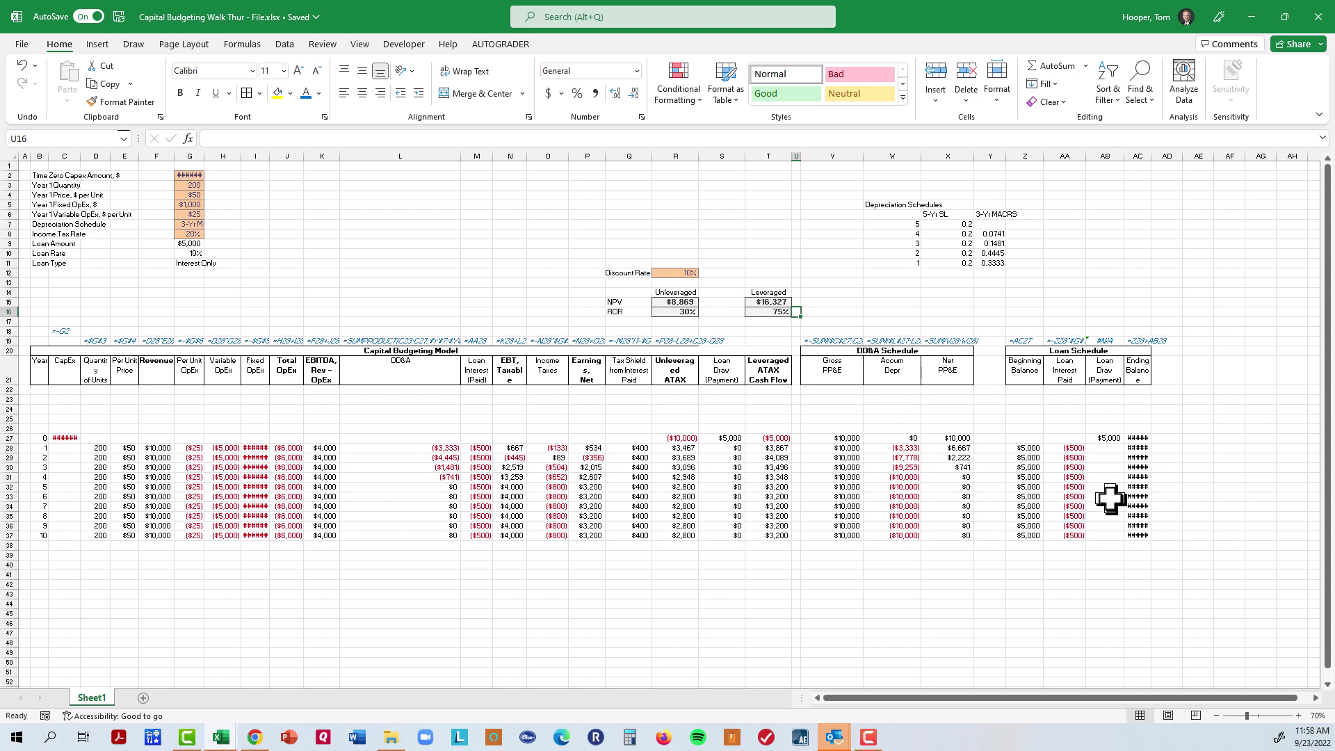
pyautogui.scroll(1, 1111, 498)
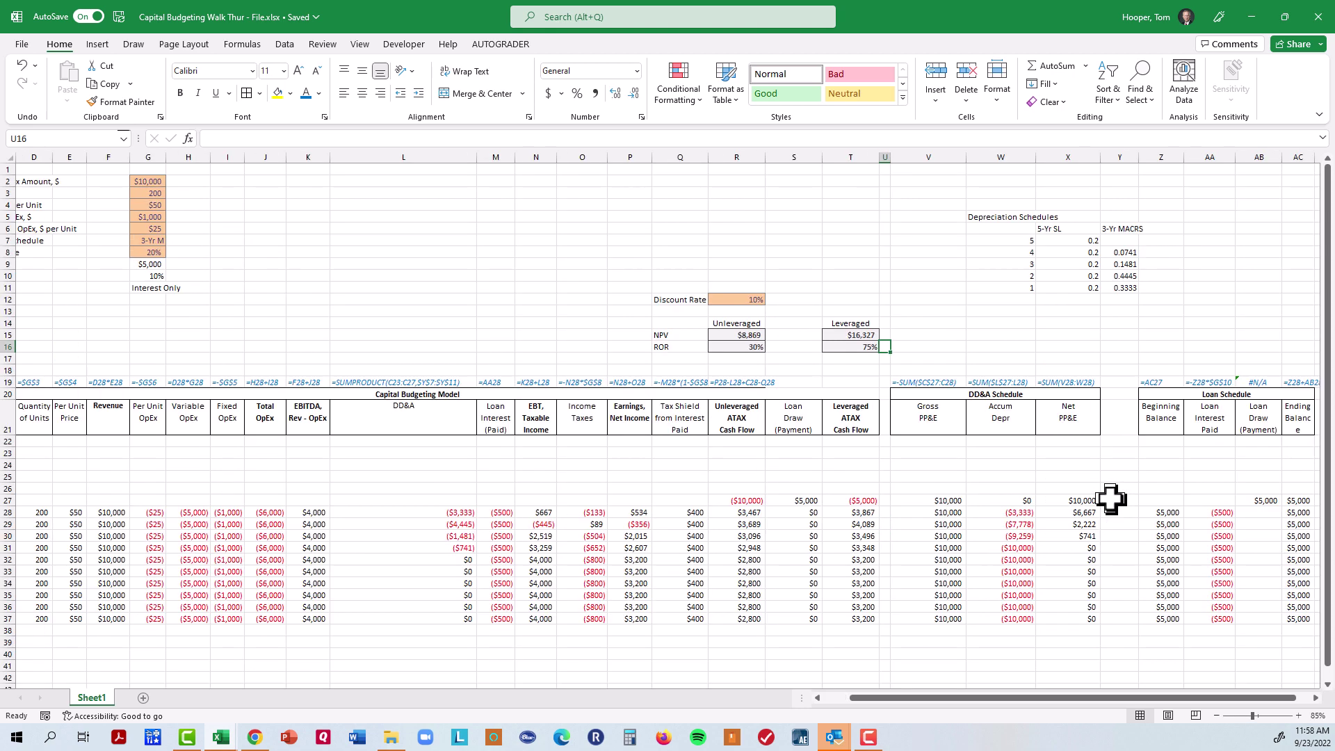
pyautogui.click(840, 698)
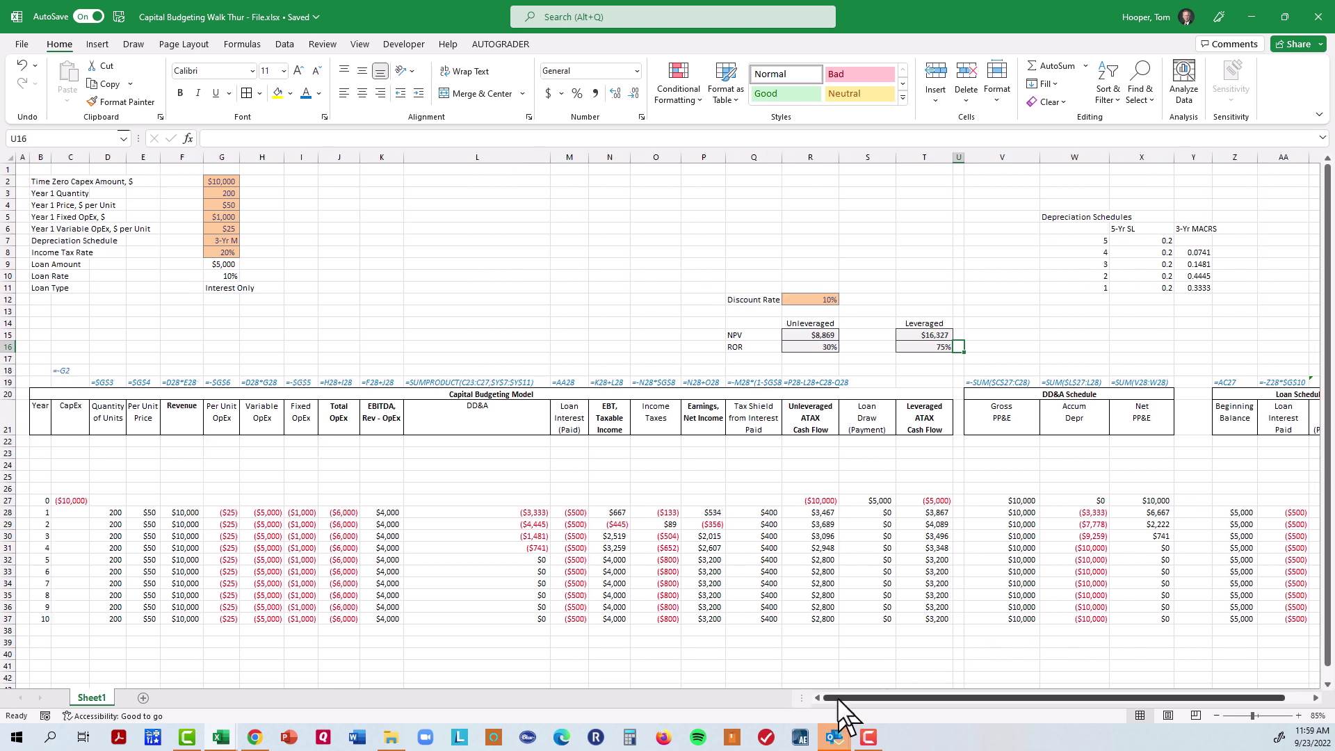